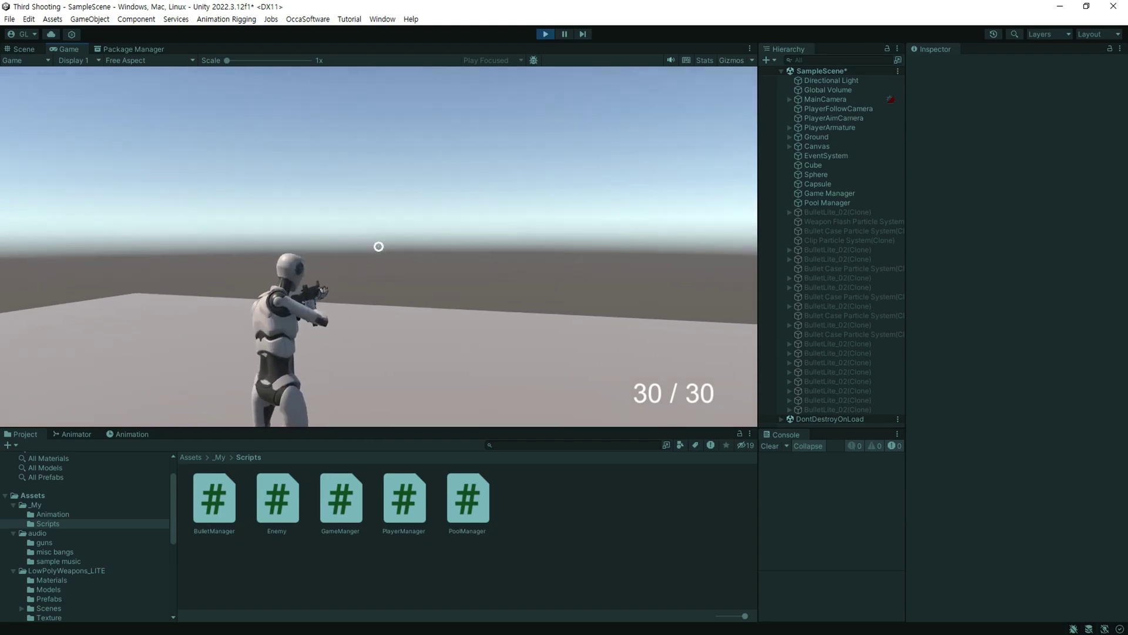
Fire at the zombie and reload, dropping its HP from 8 to 7
drag(379, 246, 379, 247)
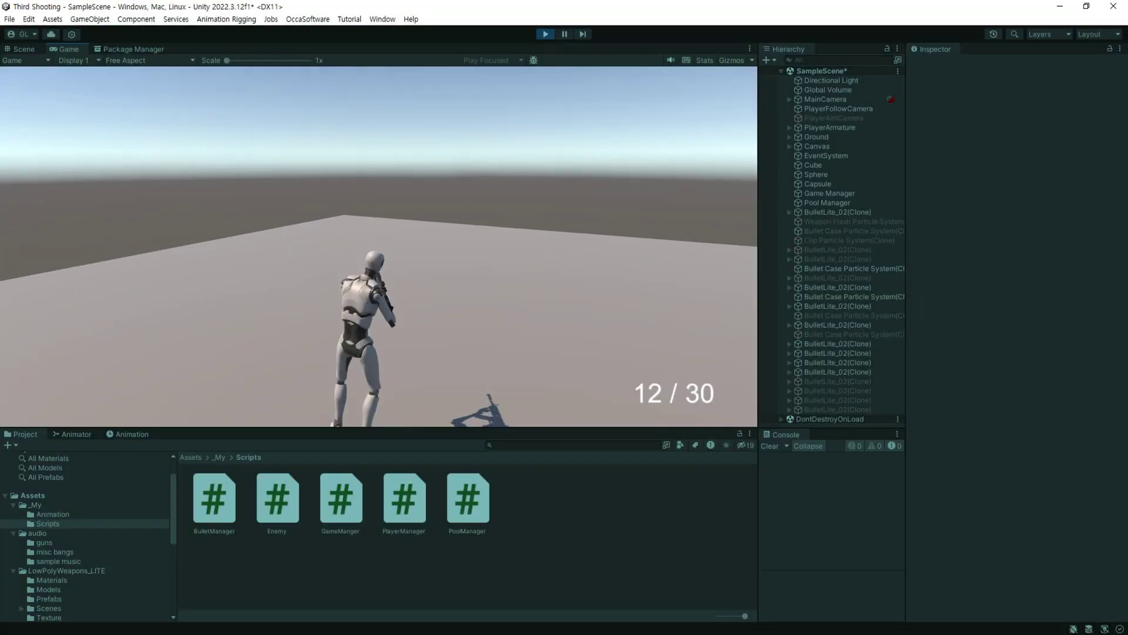
key(r)
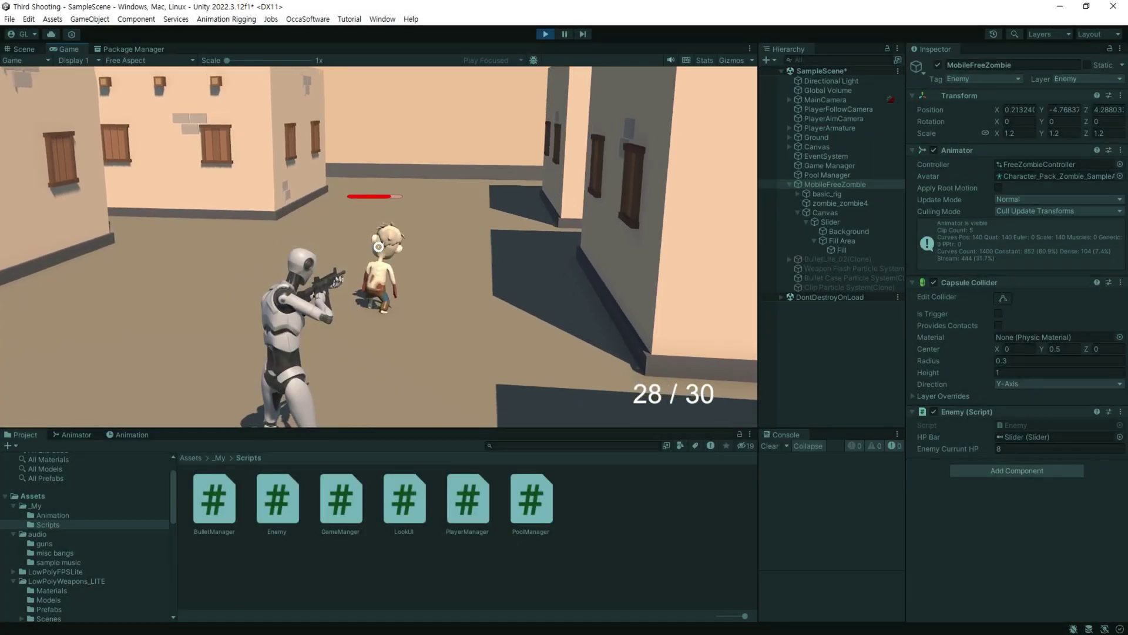
click(379, 246)
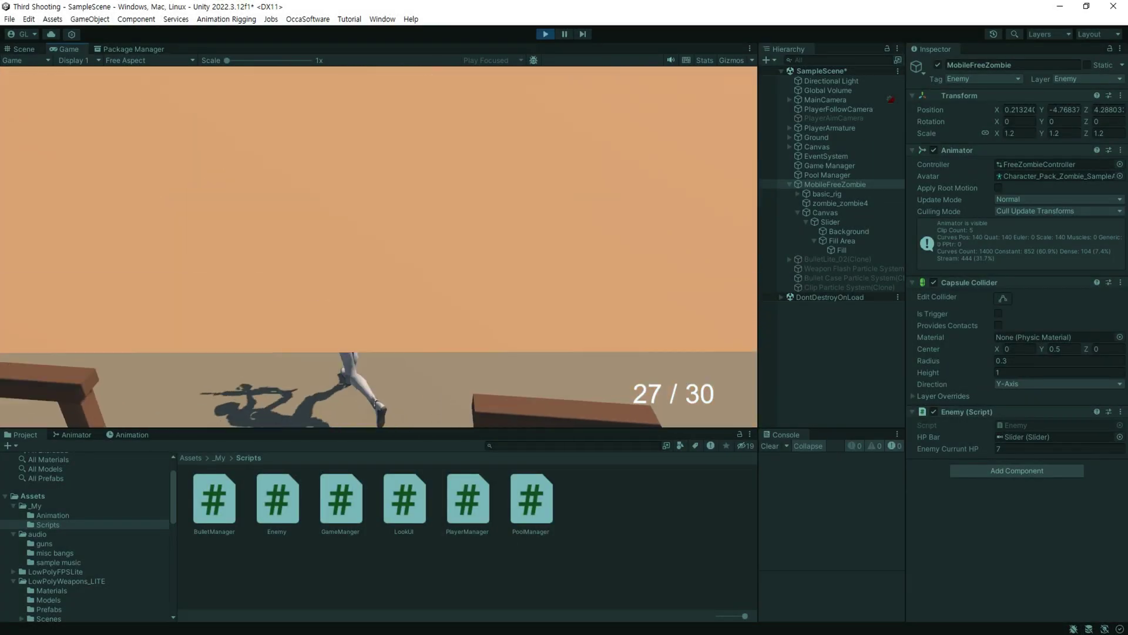
Walk toward the zombie, reload to full ammo, then exit Play mode
key(w)
key(w)
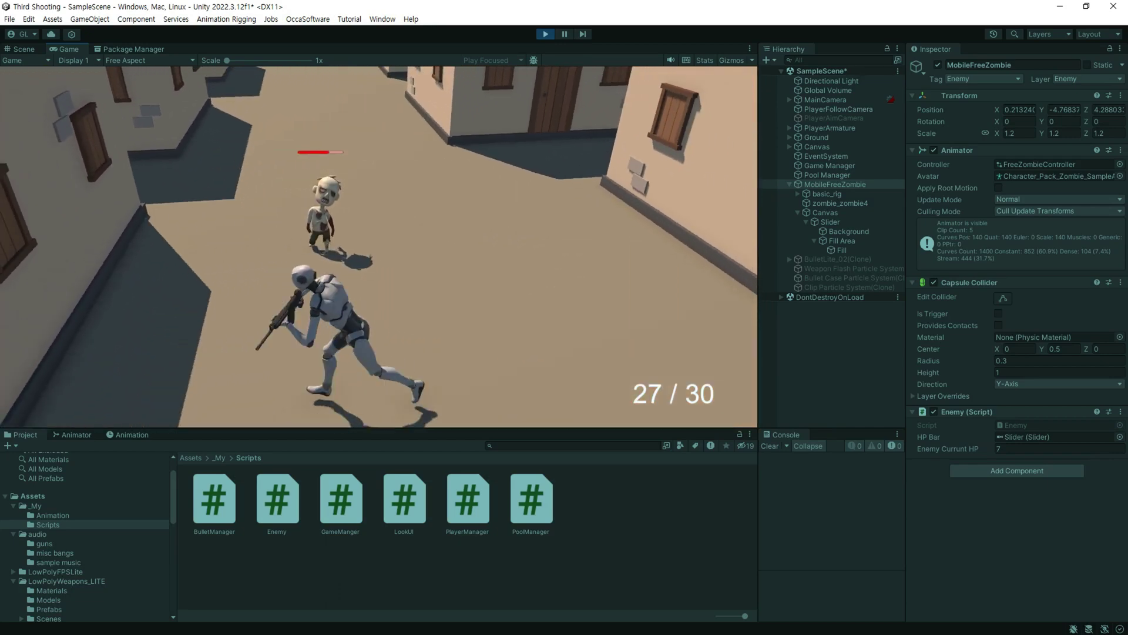
key(r)
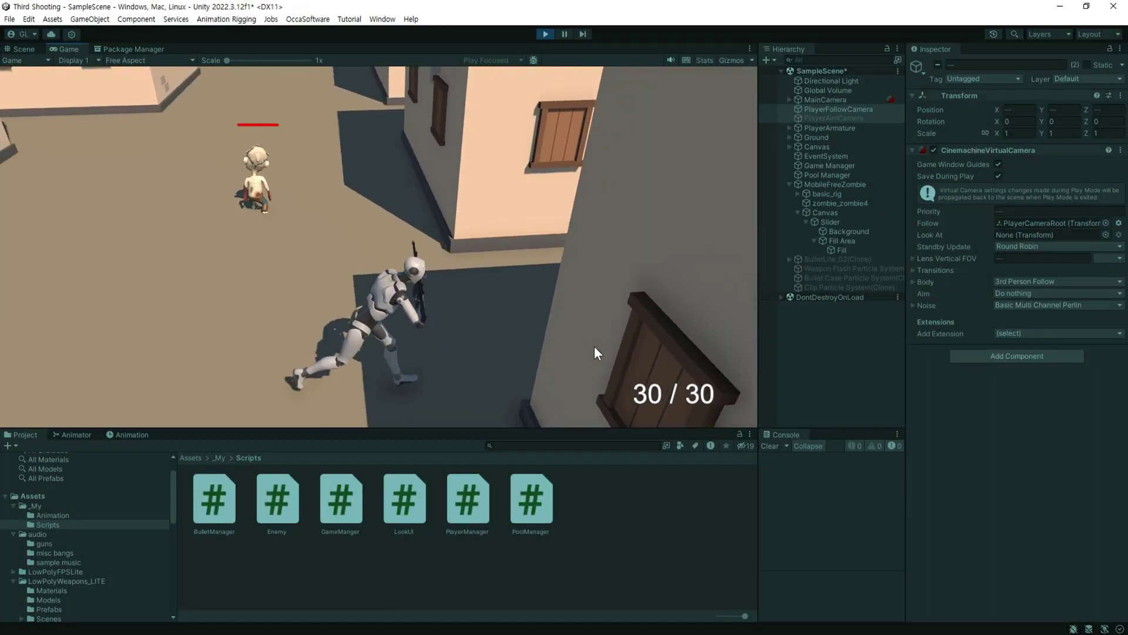
key(w)
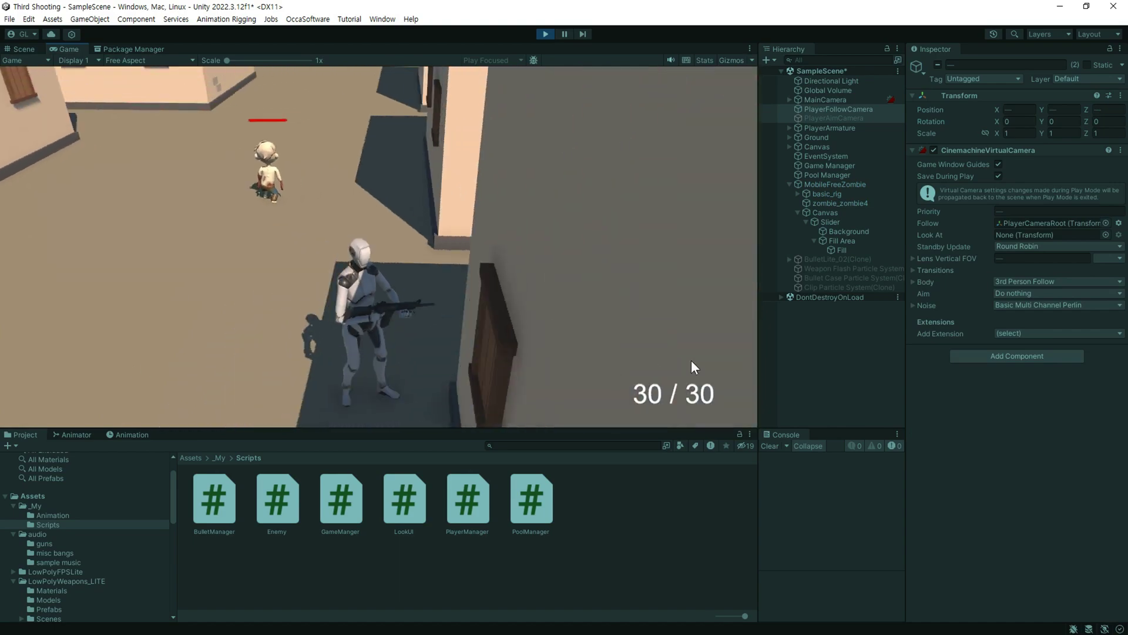
key(ctrl+p)
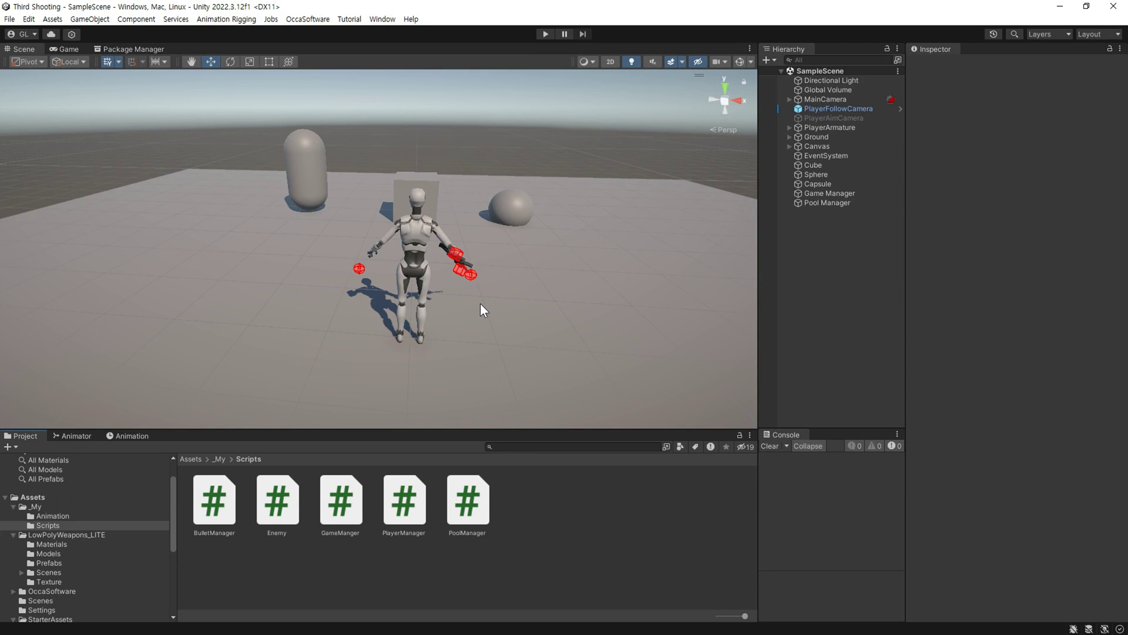
Import the Fog of War Gun Sound FX Free package and expand its audio folder
click(123, 47)
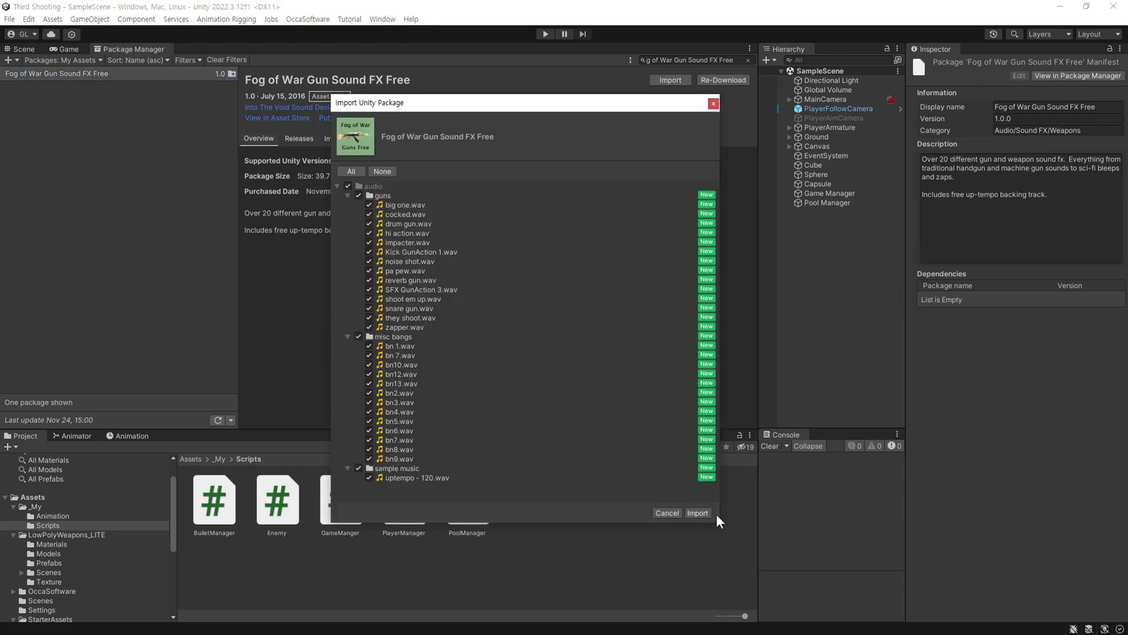
click(699, 513)
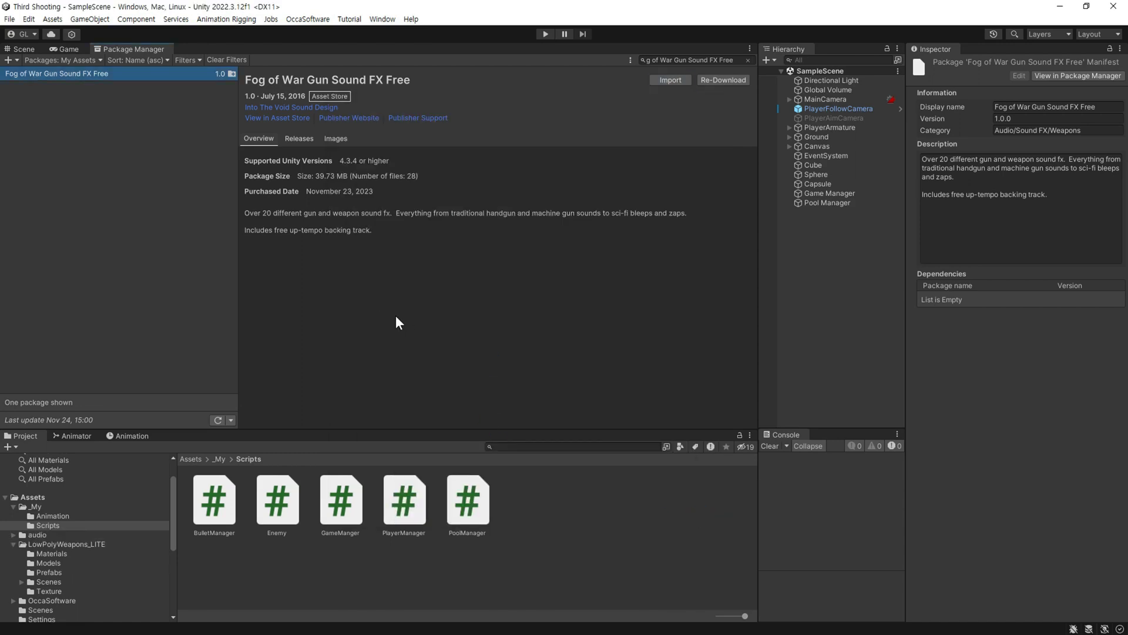
click(12, 534)
Show the guns sound clips, then add an Audio Source component to PlayerArmature
click(44, 545)
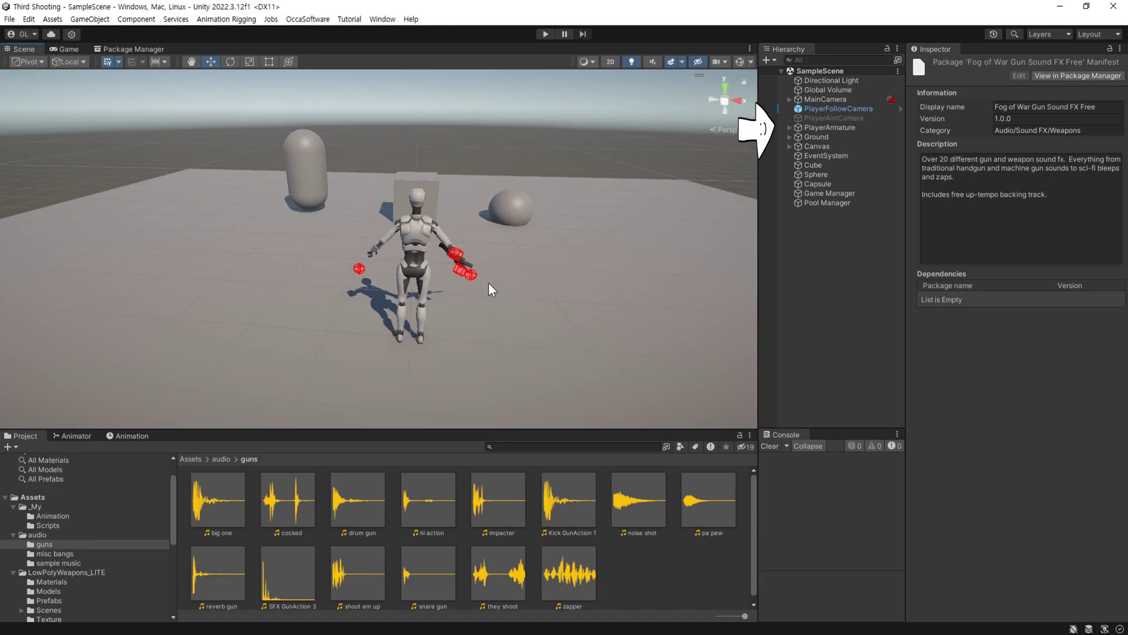
click(841, 126)
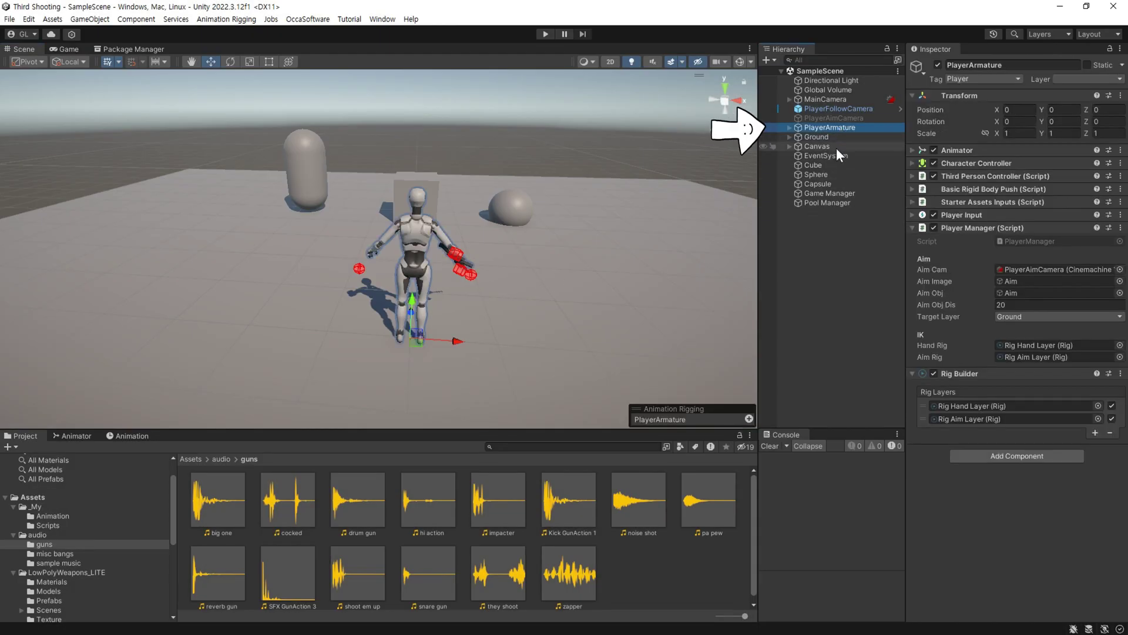
click(912, 373)
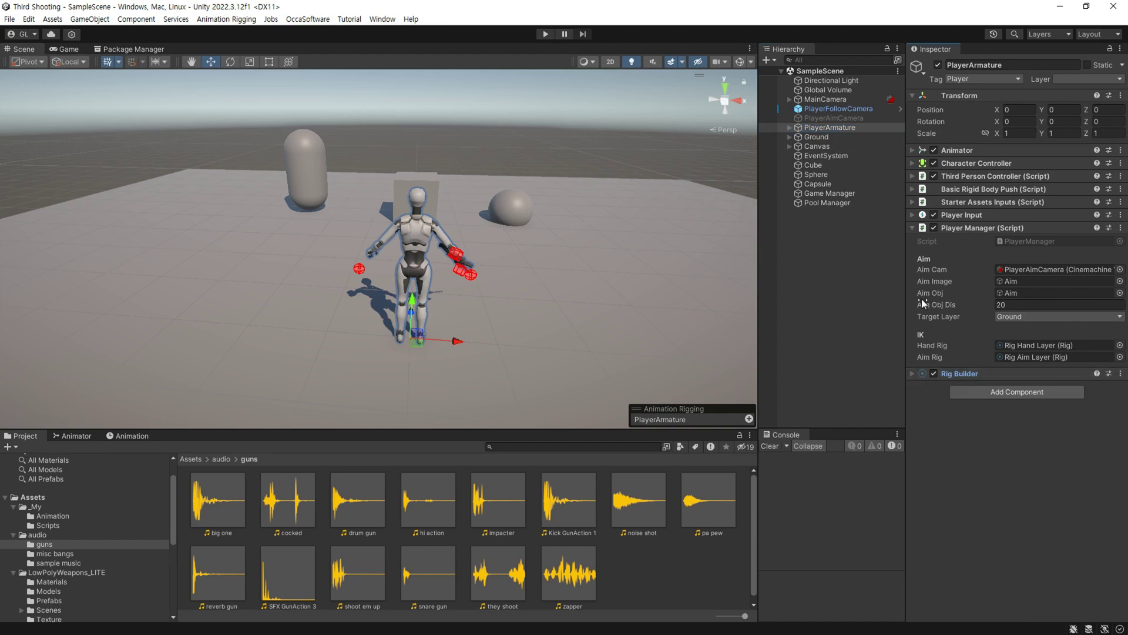
click(995, 391)
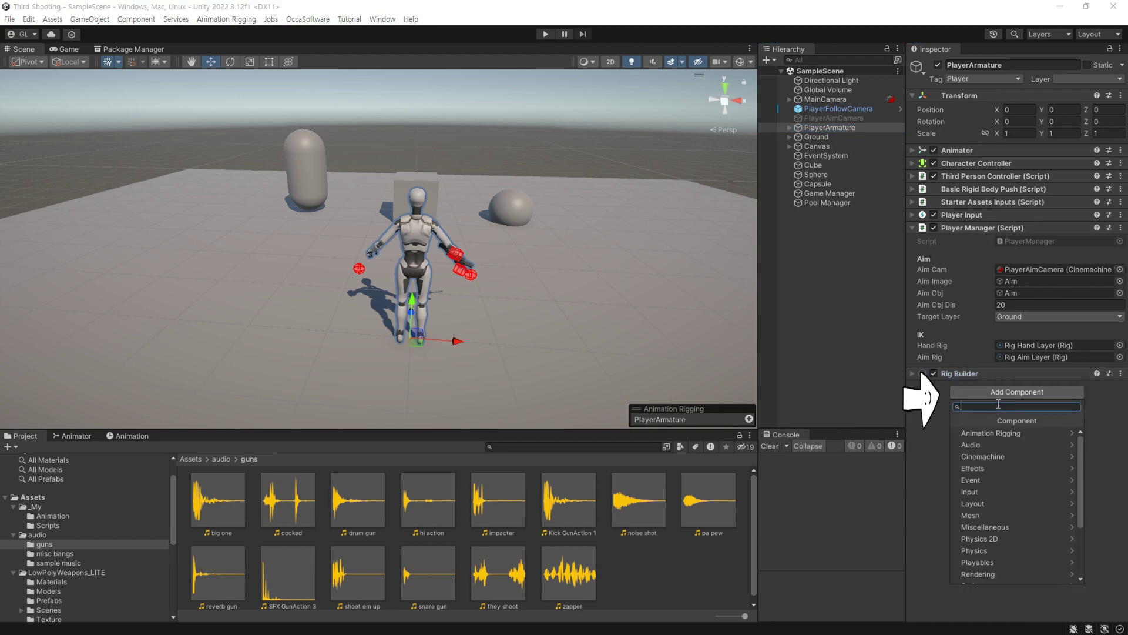
click(990, 444)
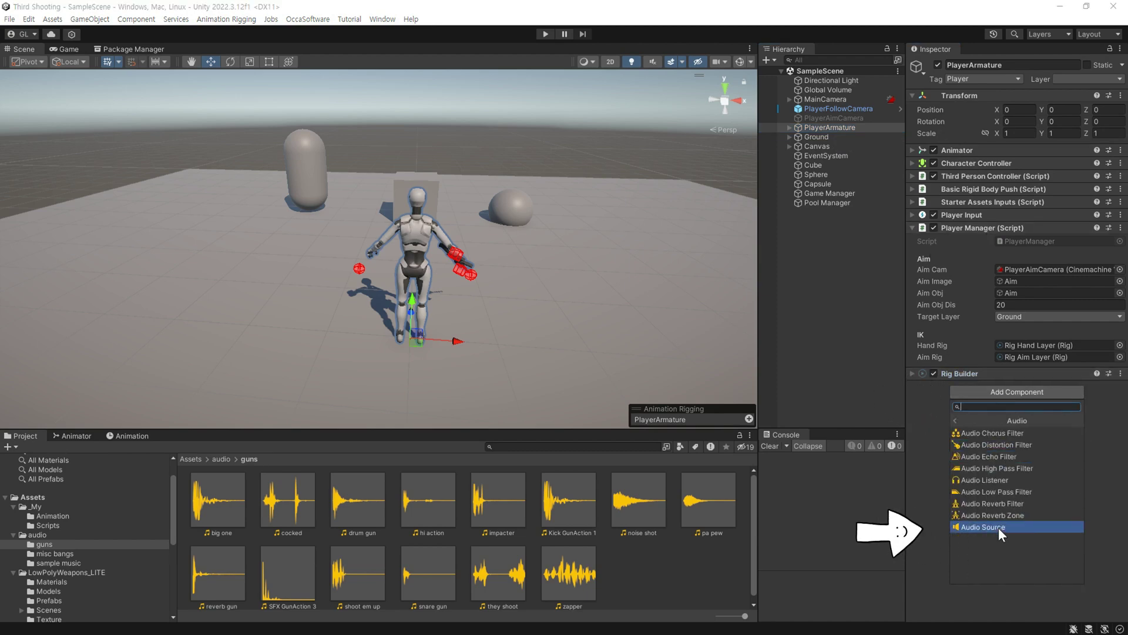
click(1014, 527)
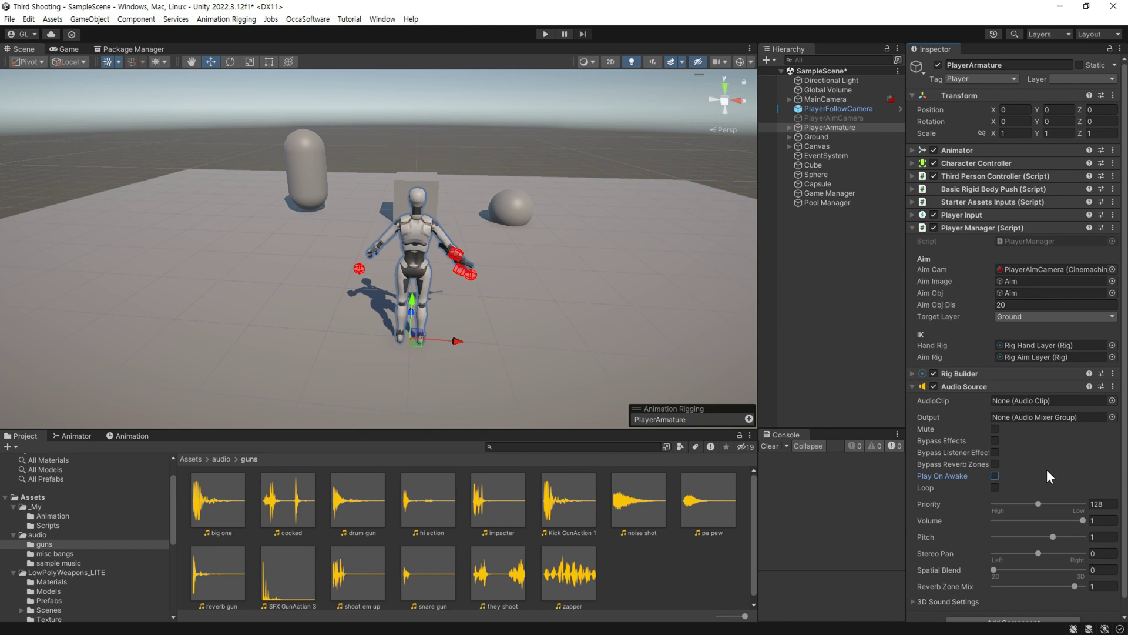
Open PlayerManager.cs and add a [Header("Weapon Sound Effect")] with [SerializeField] after aimRig
double_click(1039, 241)
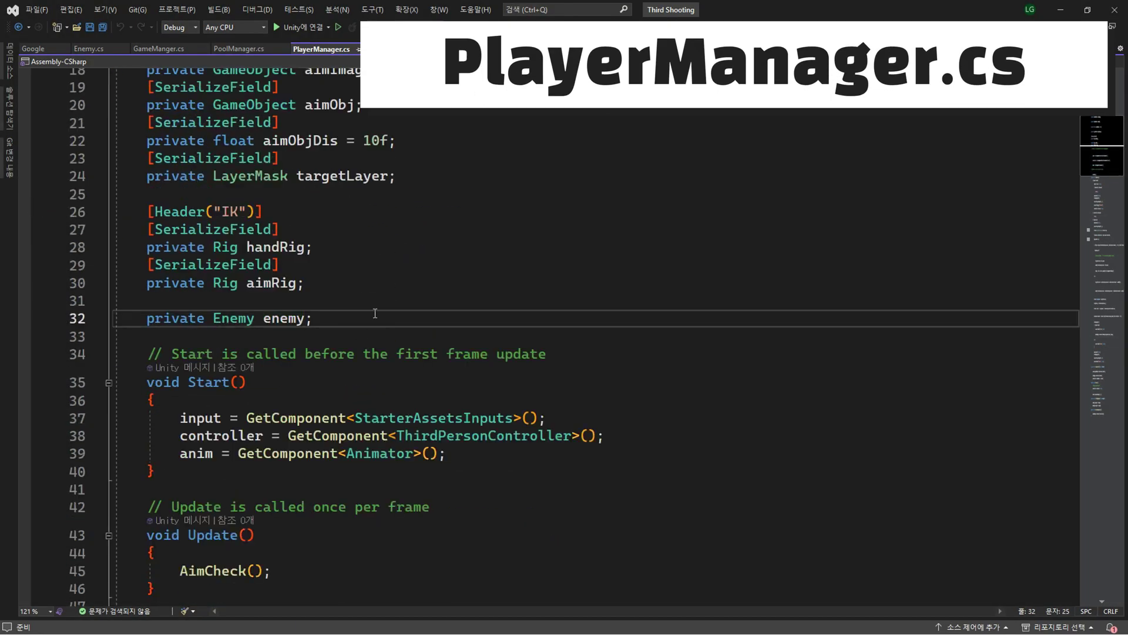
click(456, 285)
key(Return)
key(Return)
text(Head)
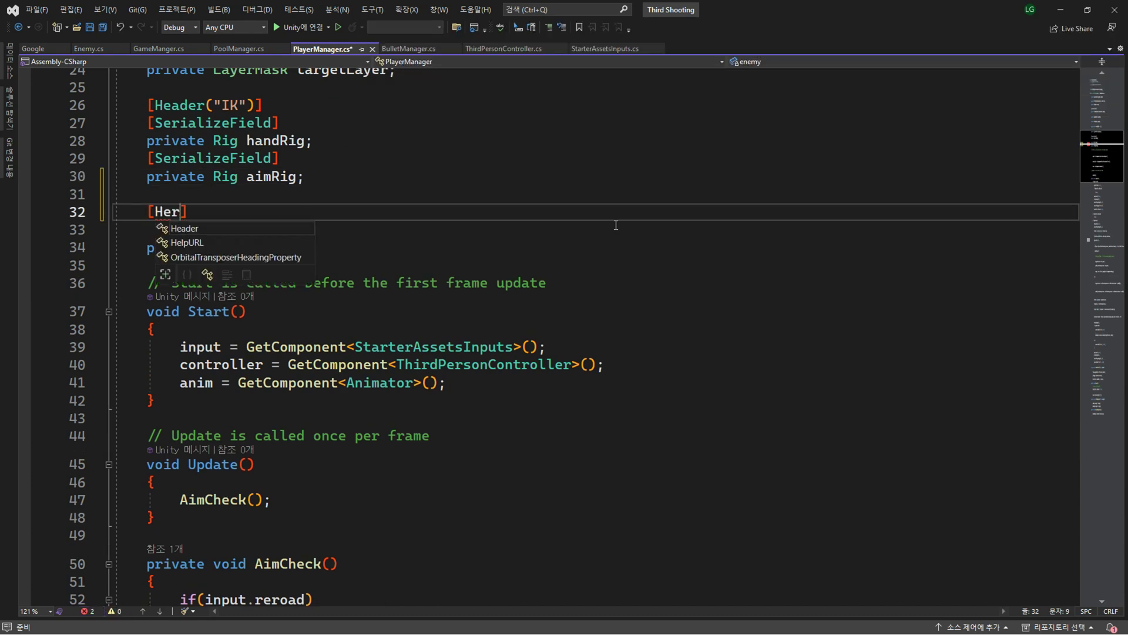
key(Tab)
text(()
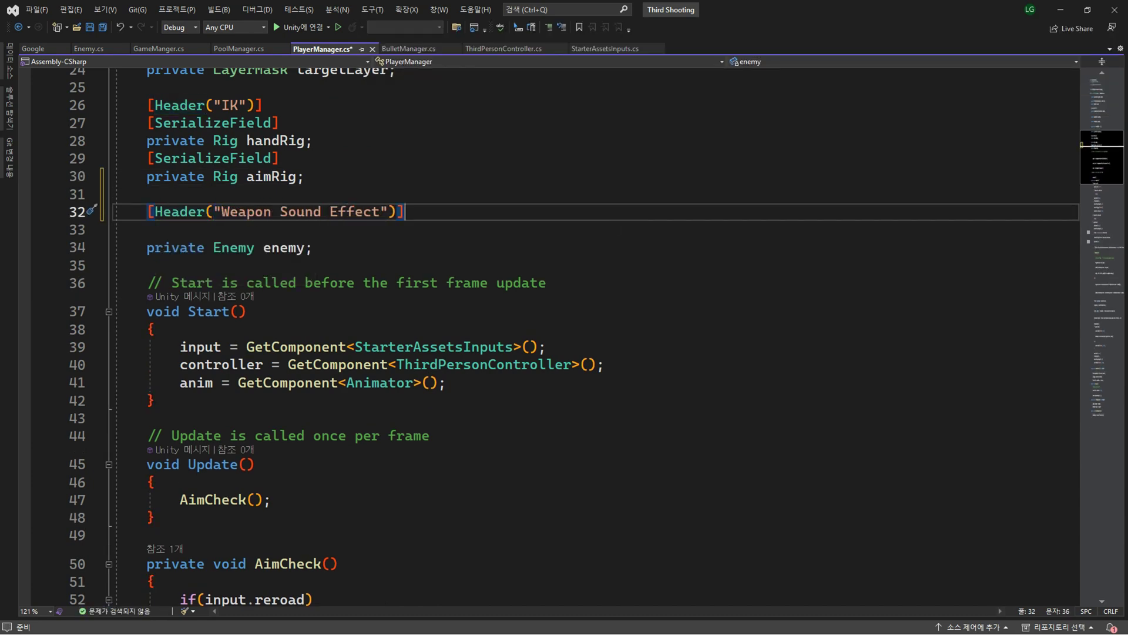
key(Return)
text([])
text(se)
key(Tab)
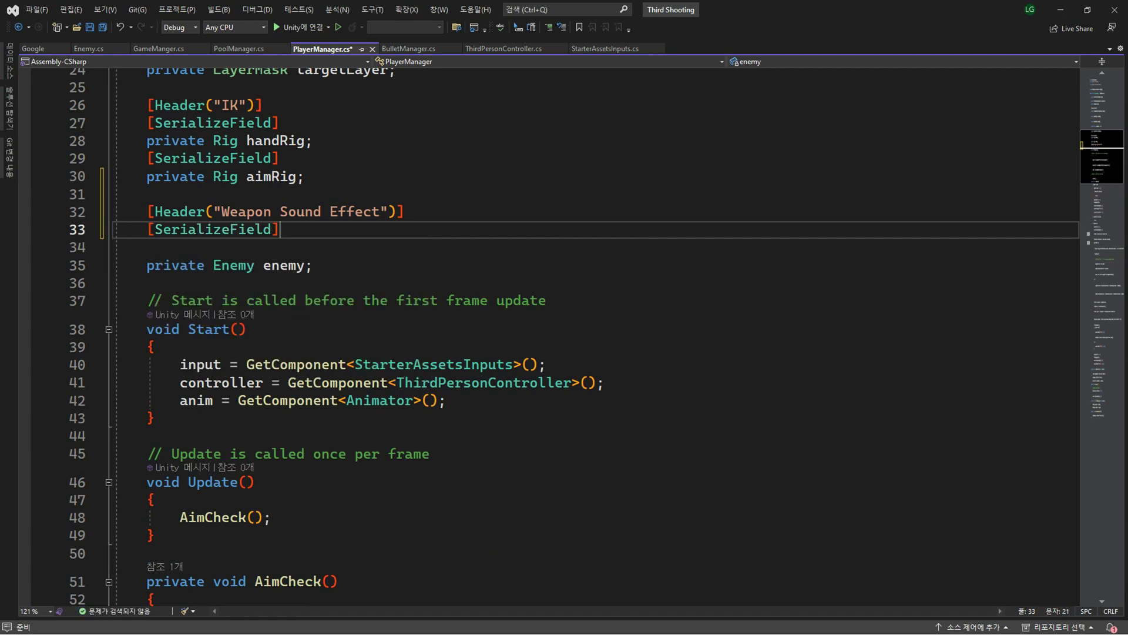
Declare the private AudioClip shootingSound field
key(Return)
text(pri)
key(Tab)
text(Au)
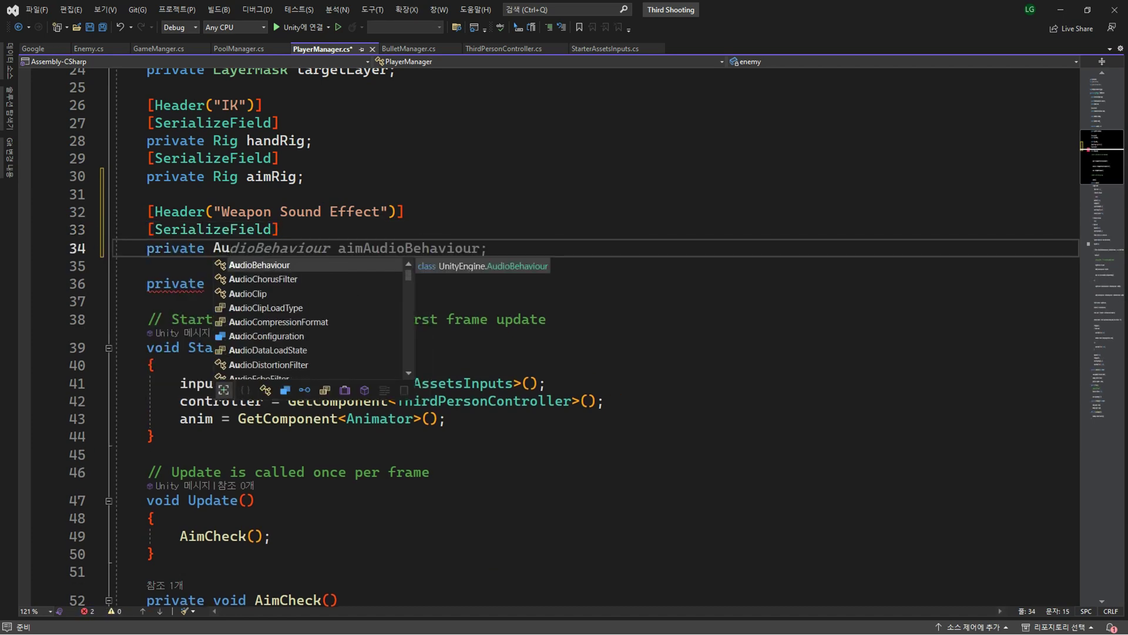
text(dioC)
key(Tab)
text(shoo)
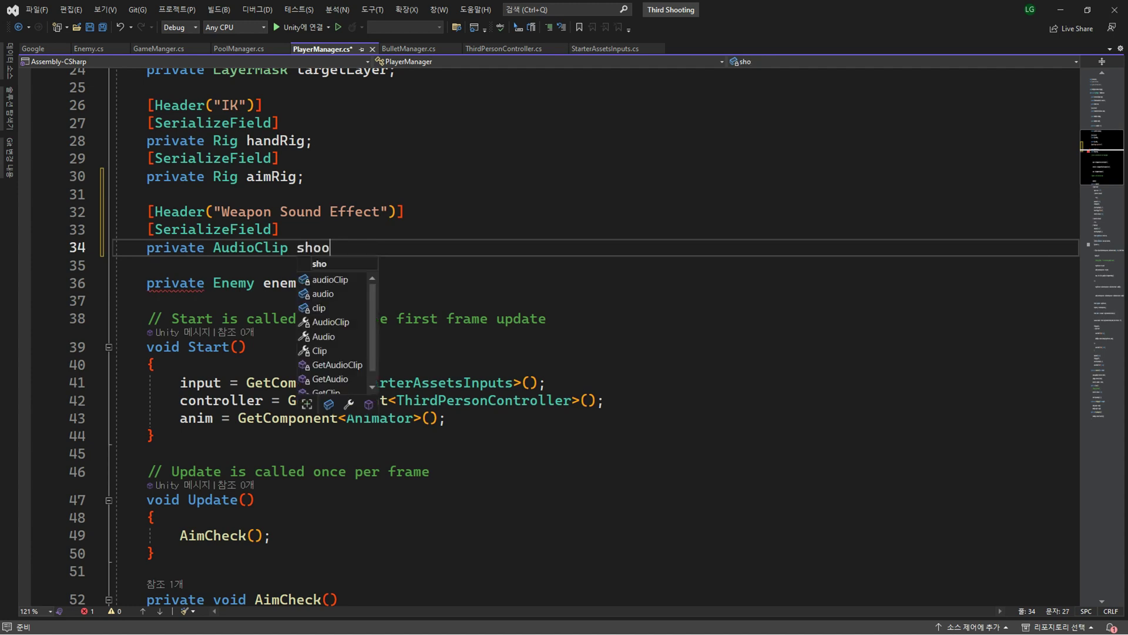
text(;)
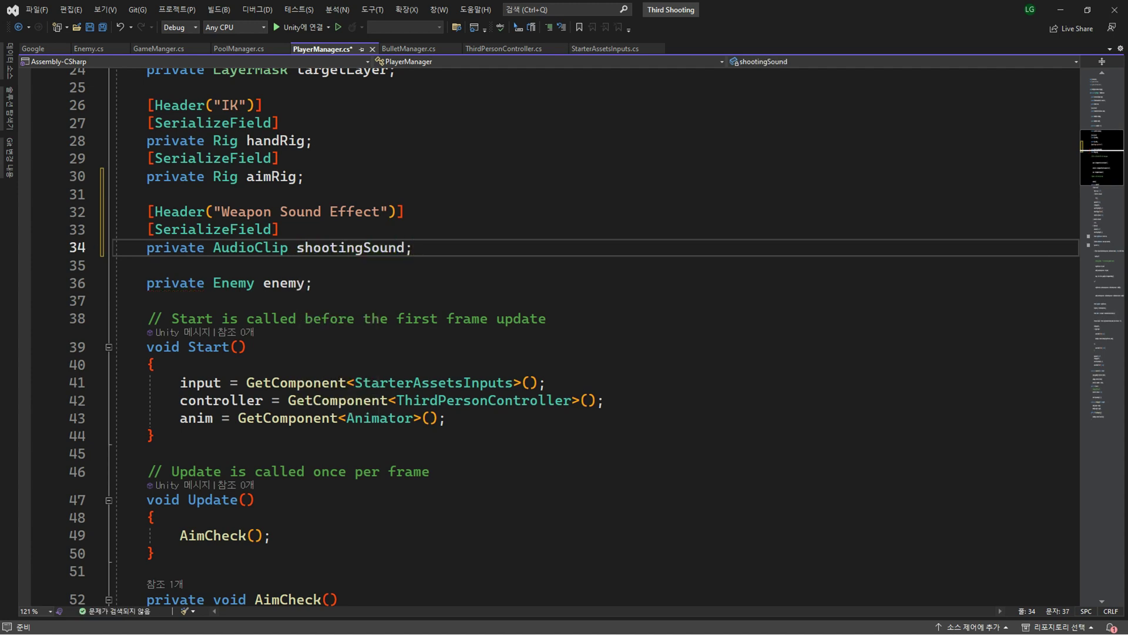
Add a serialized private AudioClip[] reroadSound array field
key(Return)
text(se)
key(Tab)
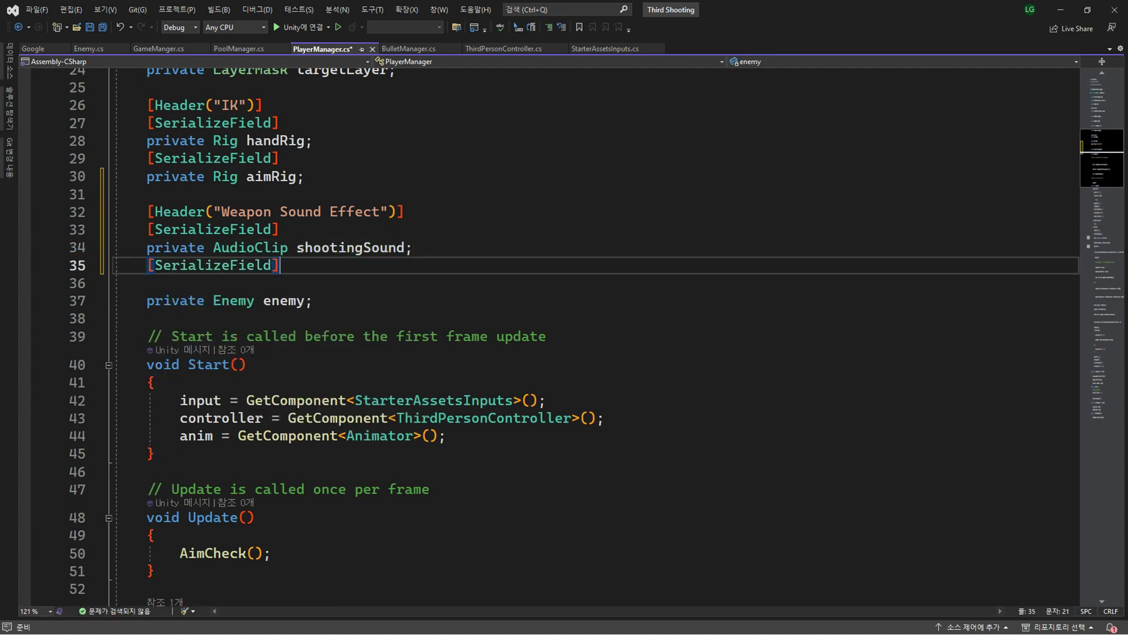
key(Return)
text(private Au)
key(Tab)
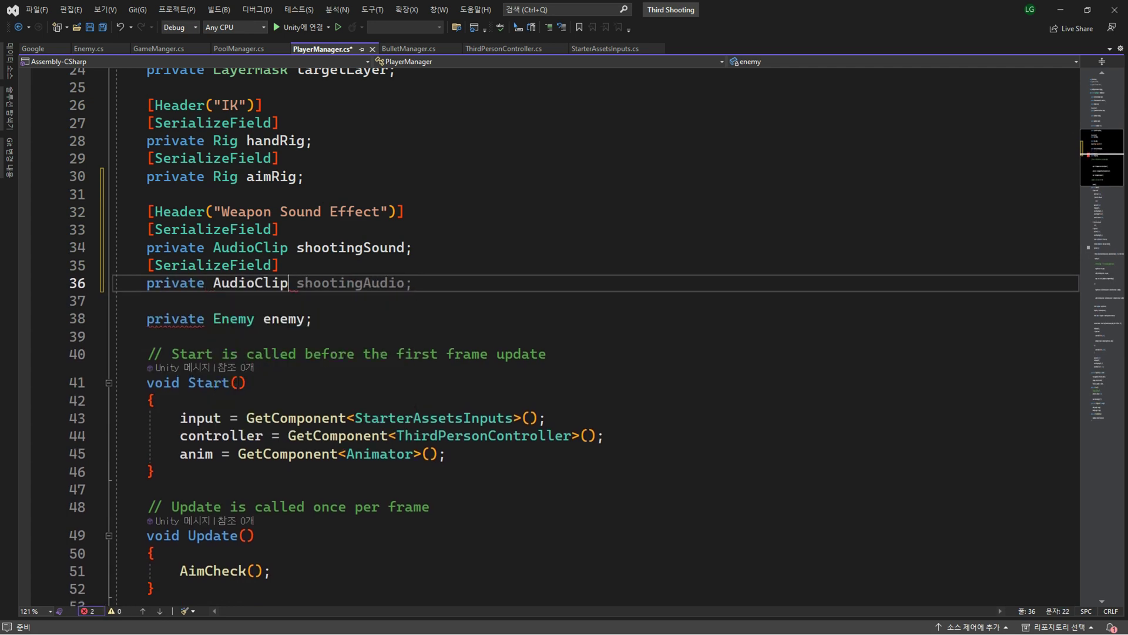
text(reroadSoun)
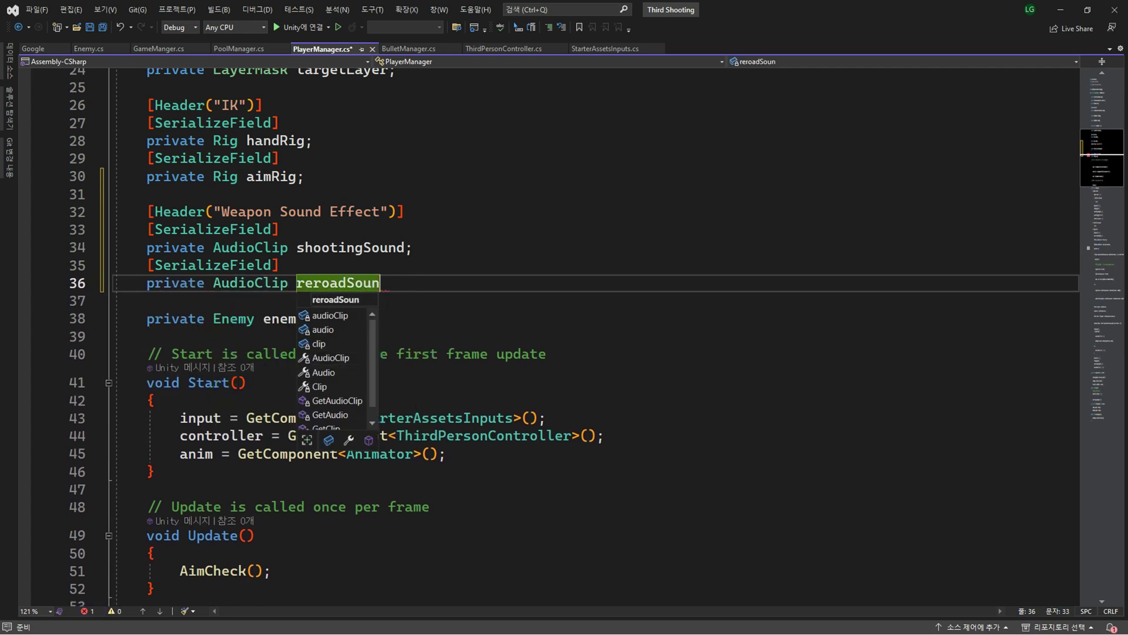
text(d;)
click(288, 283)
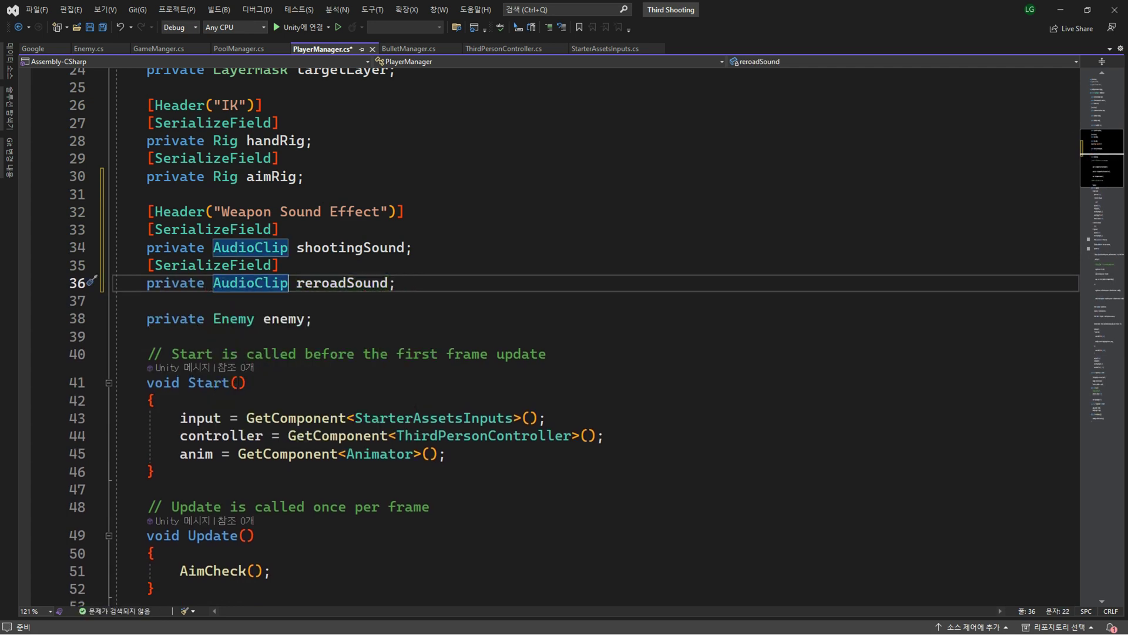
text([])
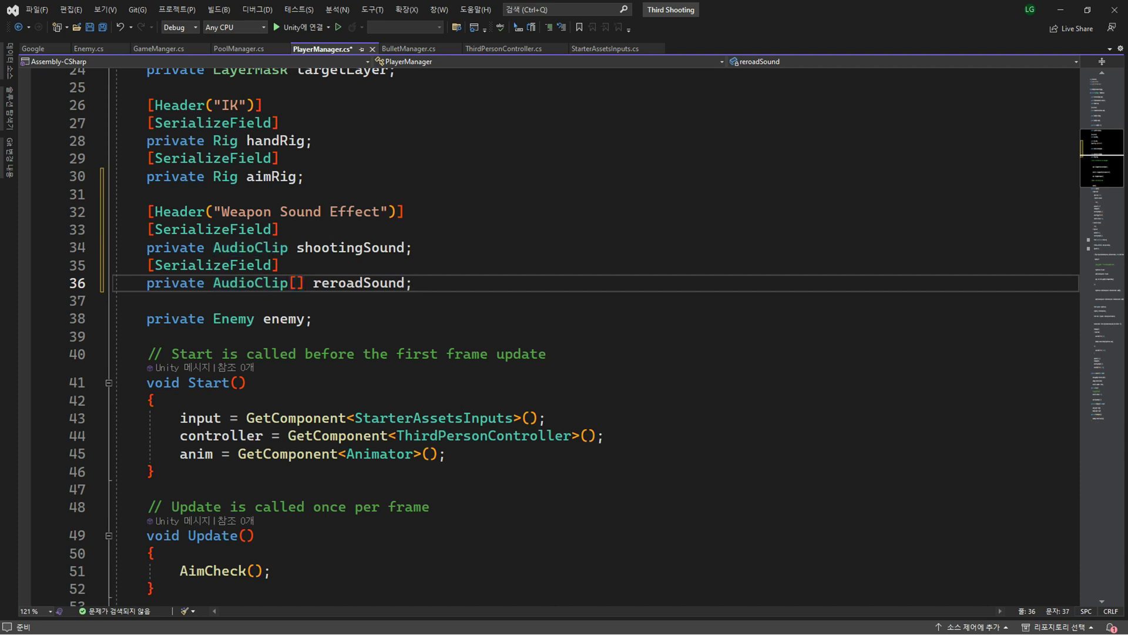
Declare the private AudioSource weaponSound field
key(Return)
text(rivate )
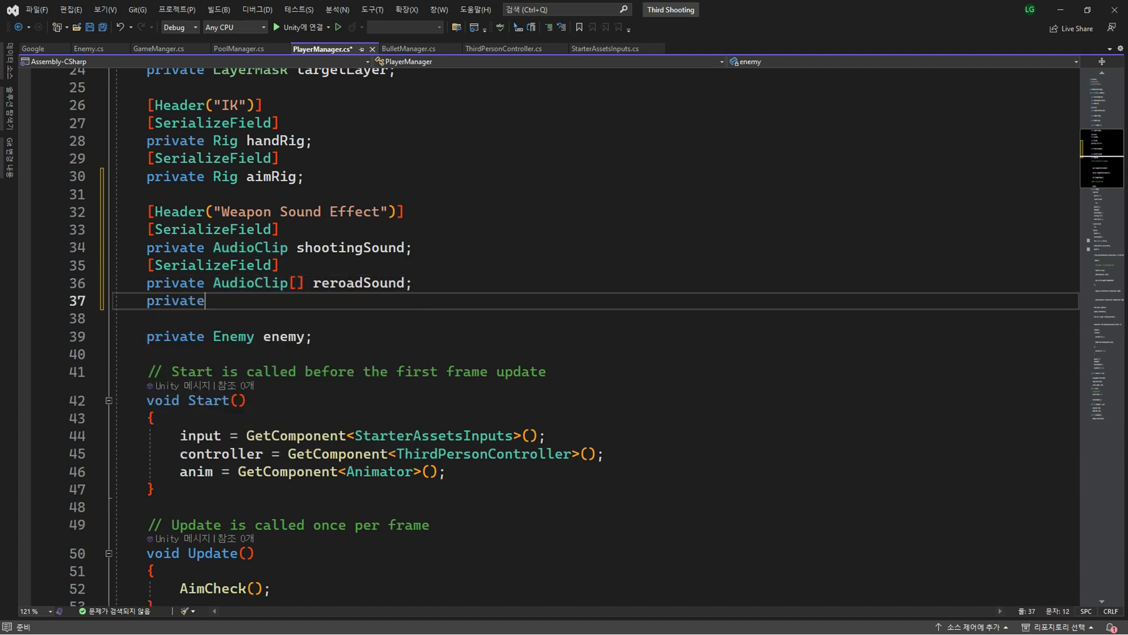
text(AudioSo)
key(Tab)
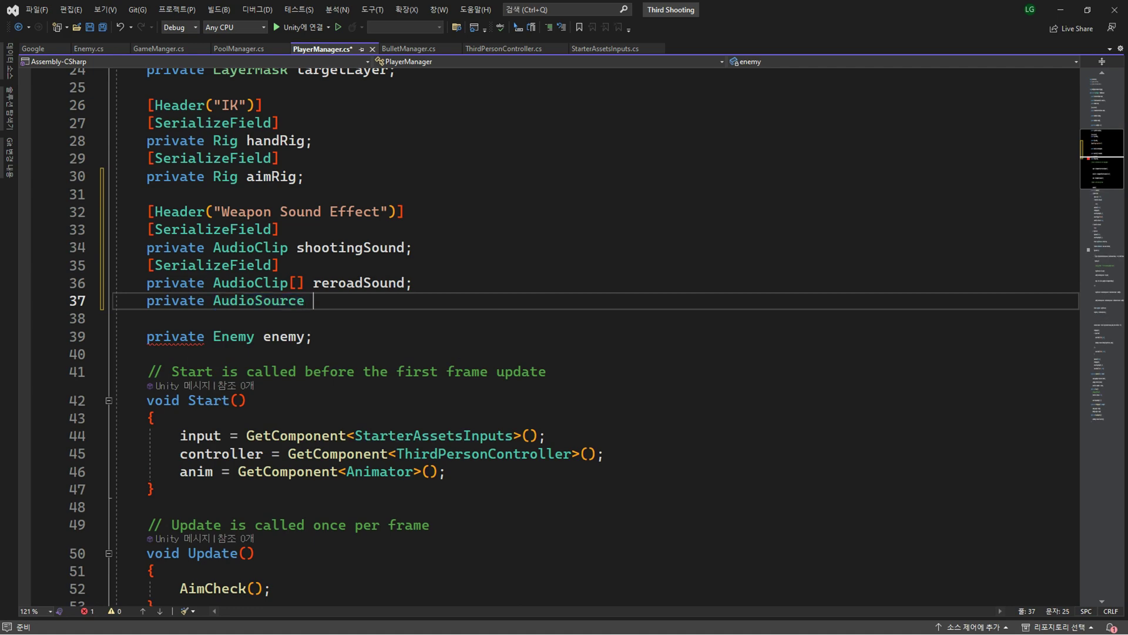
text(weapo)
key(BackSpace)
text(d;)
key(Down)
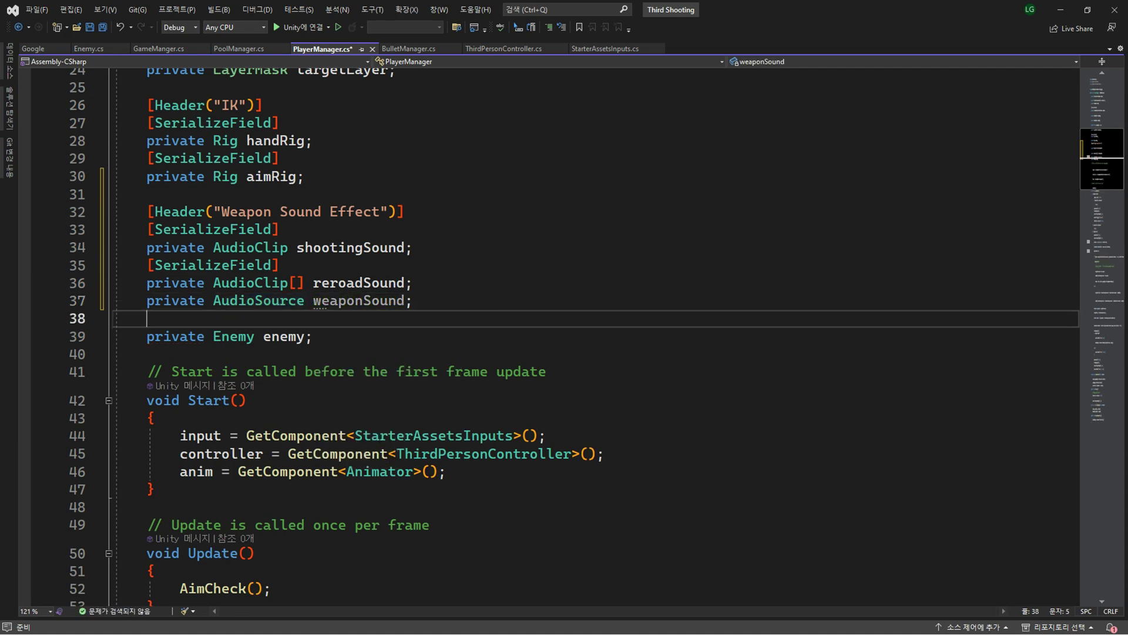
scroll(868, 263, down, 4)
In Start, assign weaponSound = GetComponent<AudioSource>()
click(868, 263)
scroll(868, 262, down, 1)
key(Return)
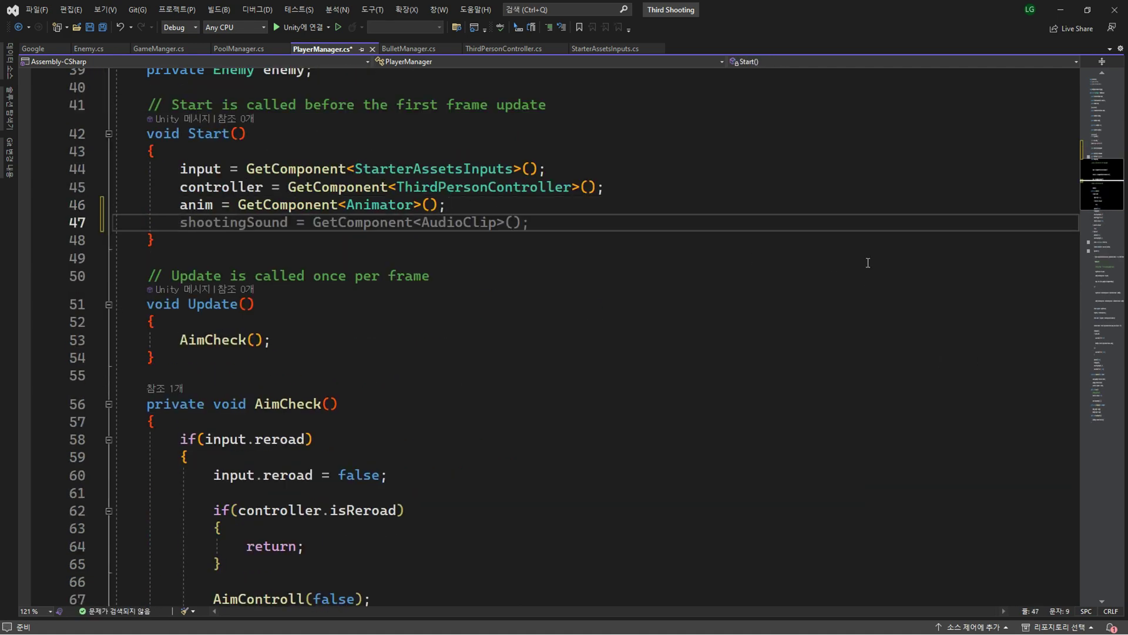
text(weaponSound = g)
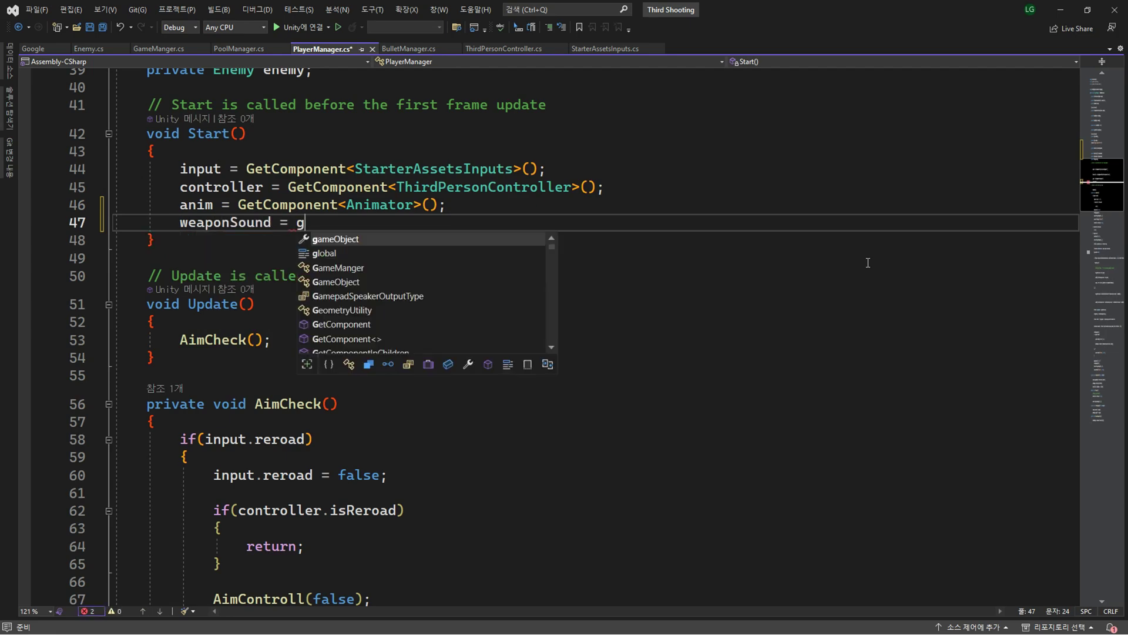
text(et)
key(Tab)
text(Aud)
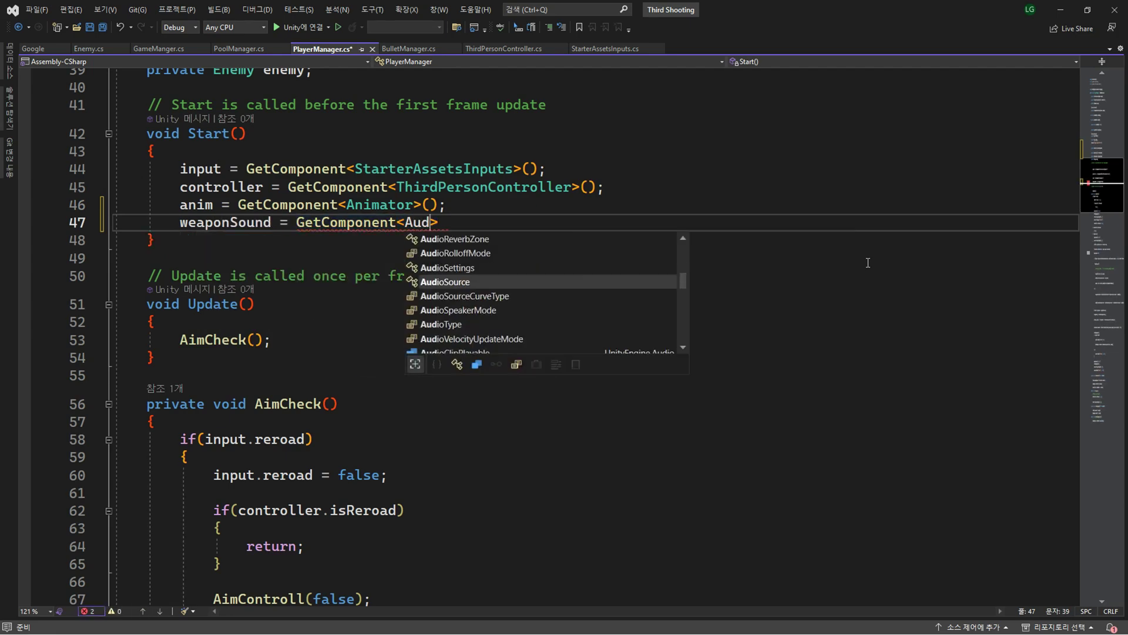
key(Tab)
text(())
Create a private void PlayWeaponSound(AudioClip sound) method after the last method
scroll(441, 307, down, 4)
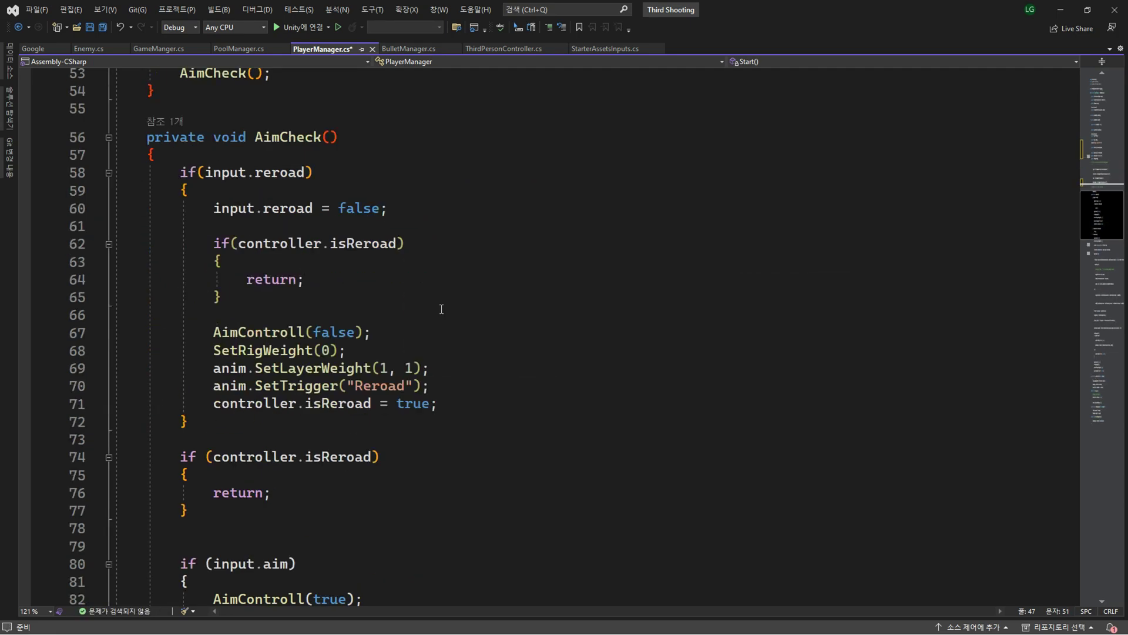
scroll(440, 308, down, 19)
scroll(324, 292, down, 7)
scroll(348, 294, down, 3)
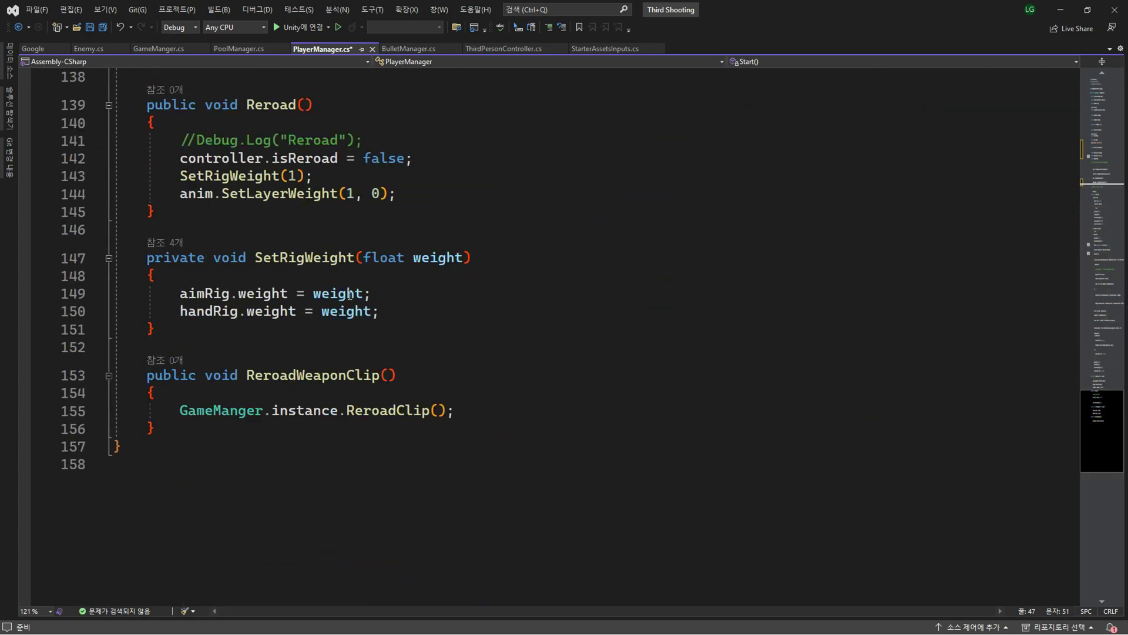
scroll(206, 386, down, 1)
click(207, 379)
scroll(633, 420, down, 4)
key(Return)
key(Return)
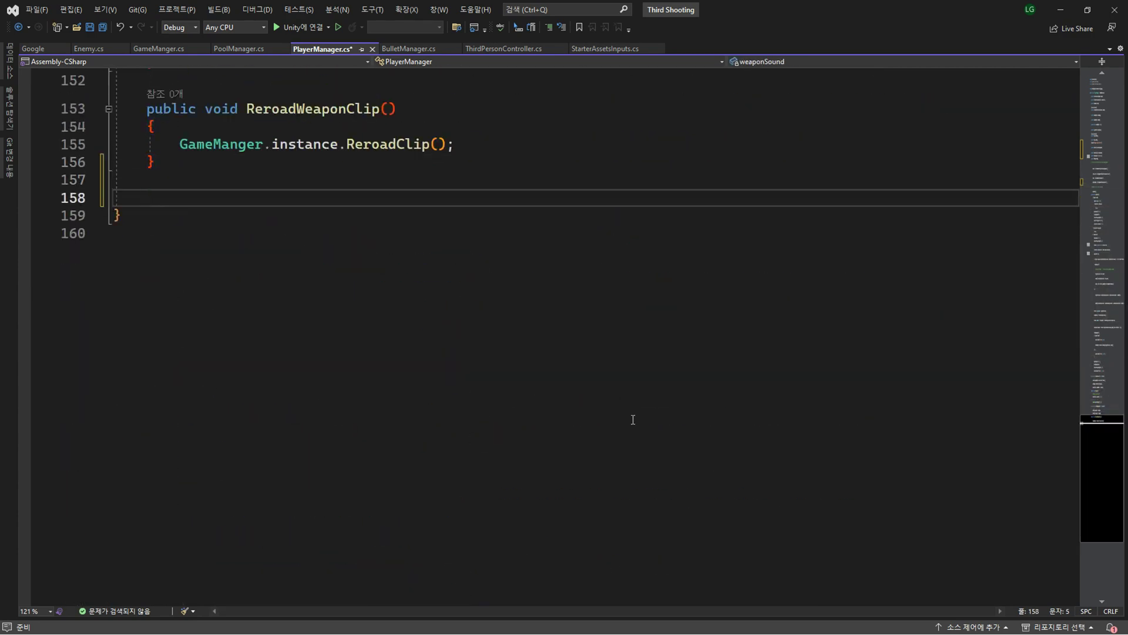
text(private void PlayWeapo)
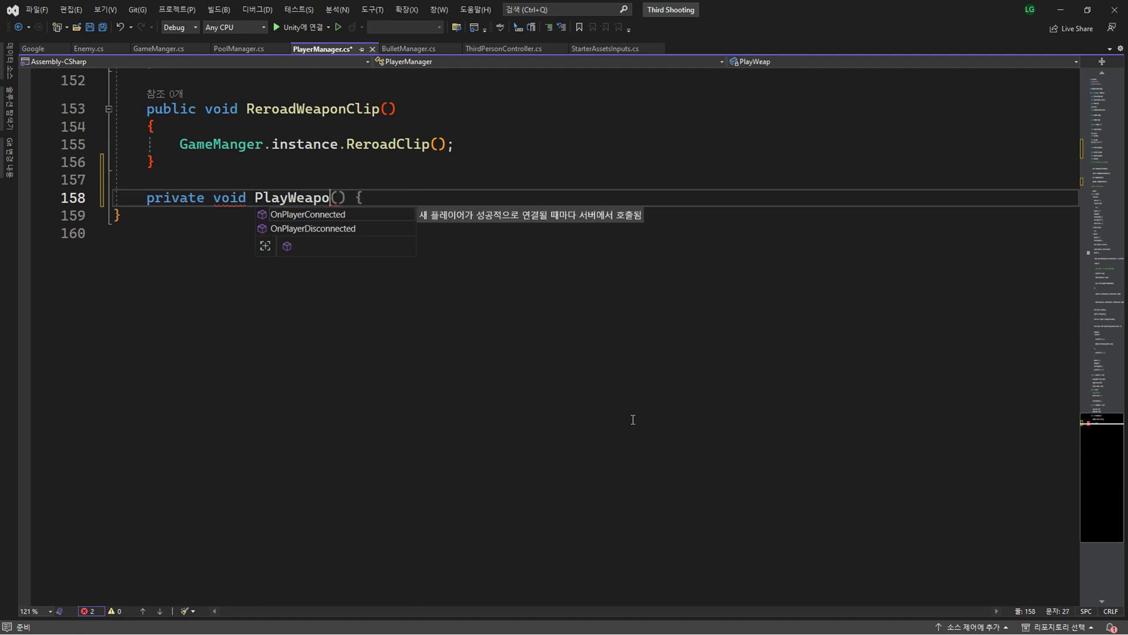
text(nSound())
key(Return)
text({)
key(Return)
key(Up)
key(Up)
key(End)
key(Left)
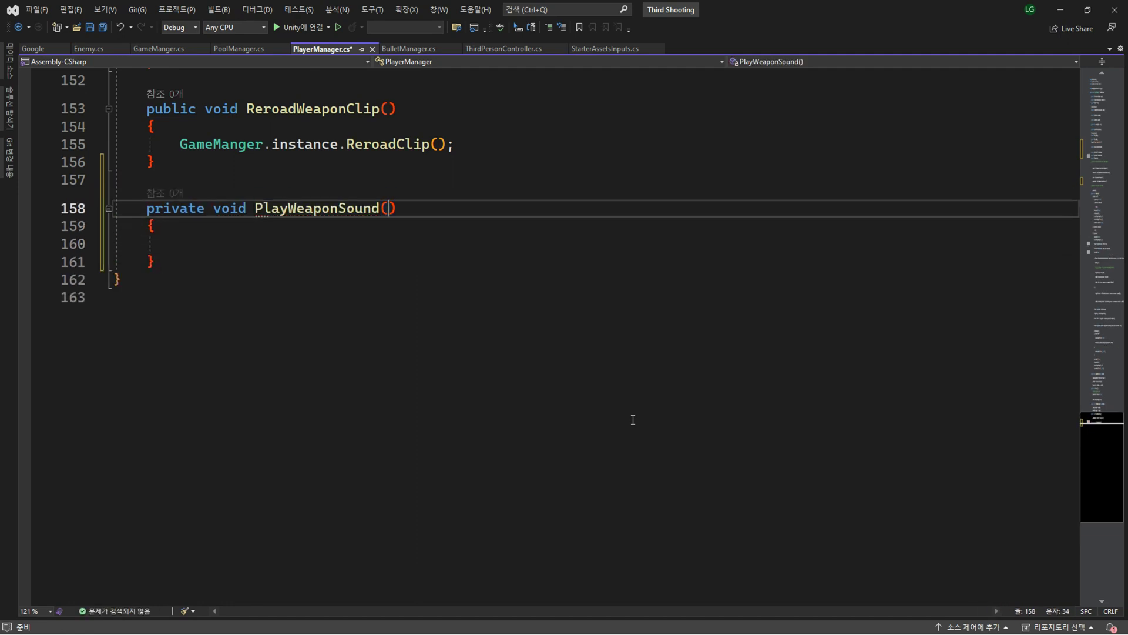
text(Audioc)
key(Tab)
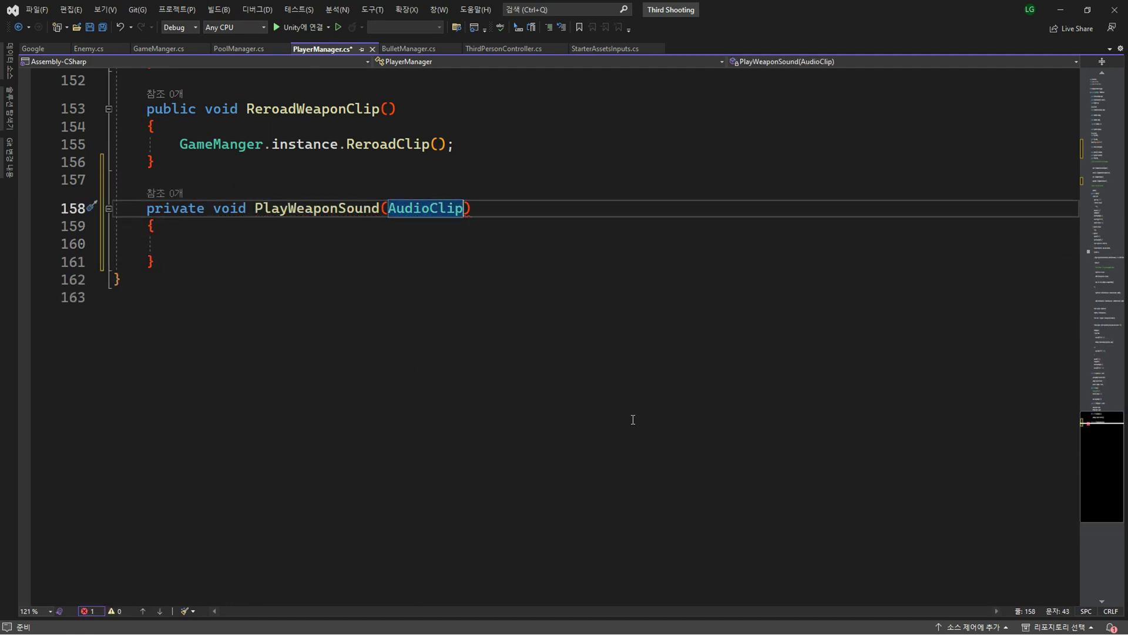
text(sound))
Make PlayWeaponSound set weaponSound.clip = sound and call weaponSound.Play()
key(Down)
key(Down)
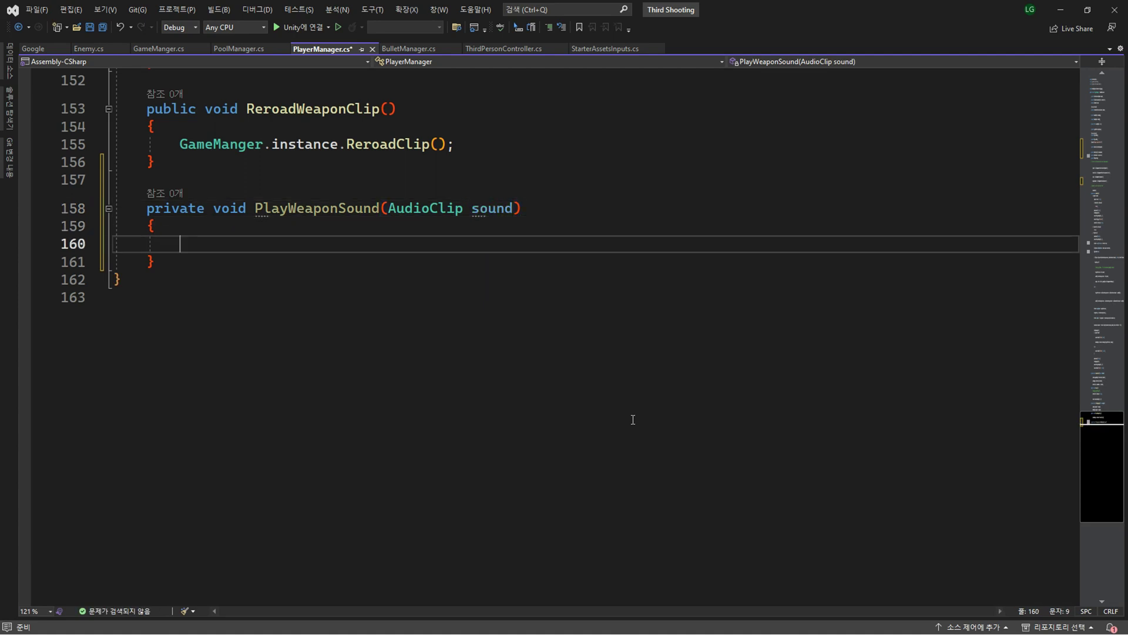
text(wea)
key(Tab)
text(.clip)
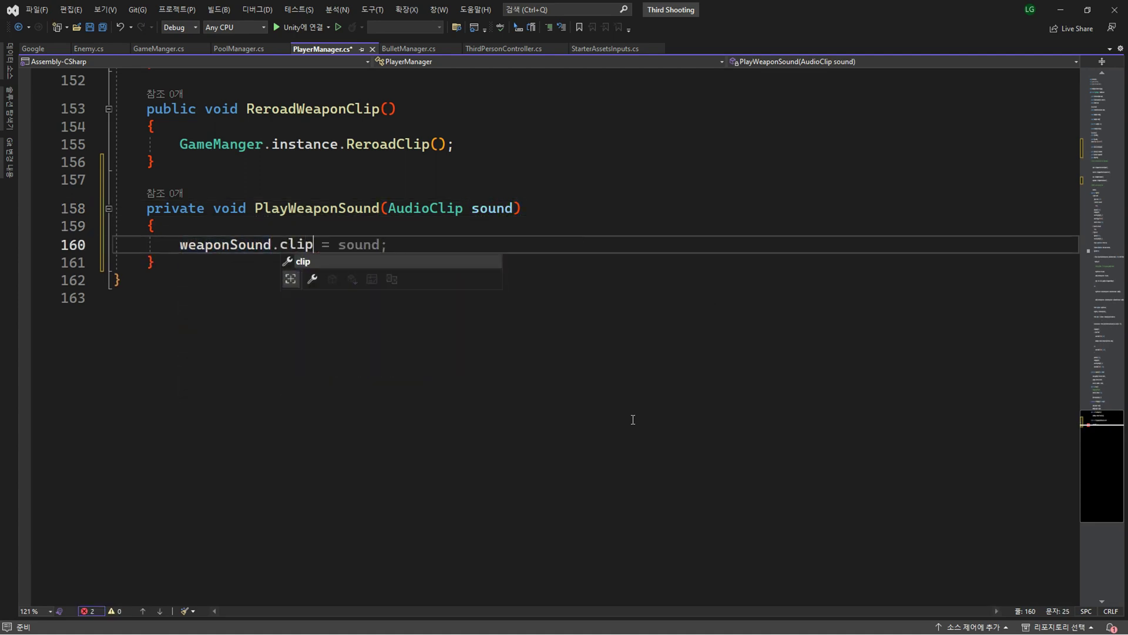
key(Tab)
key(Return)
text(we)
key(Tab)
text(.)
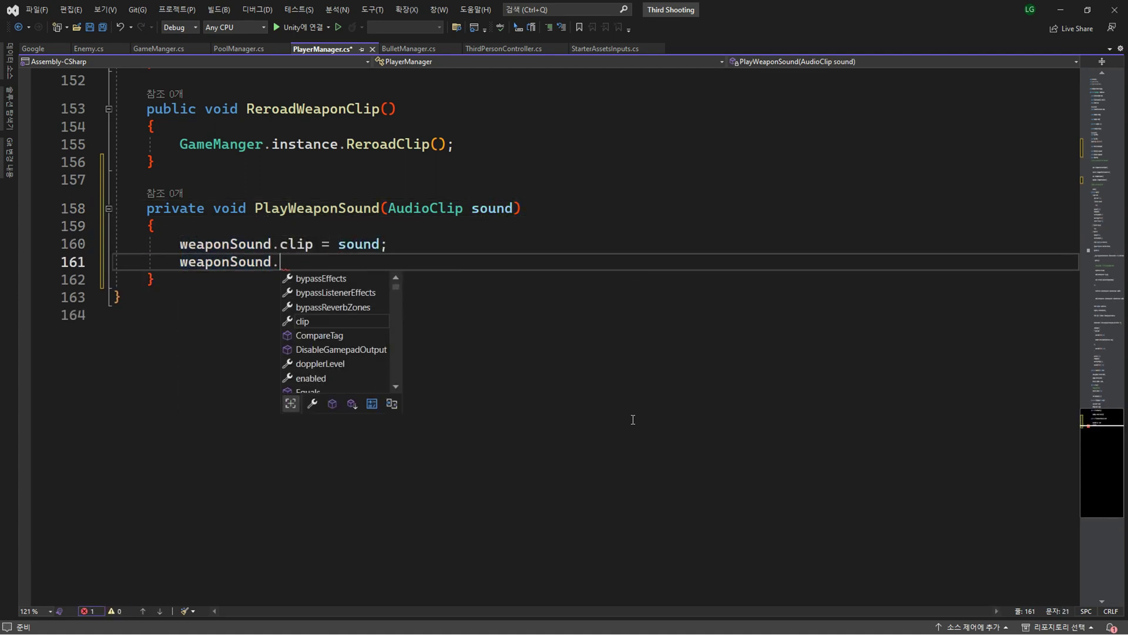
text(Pl)
key(Tab)
key(Tab)
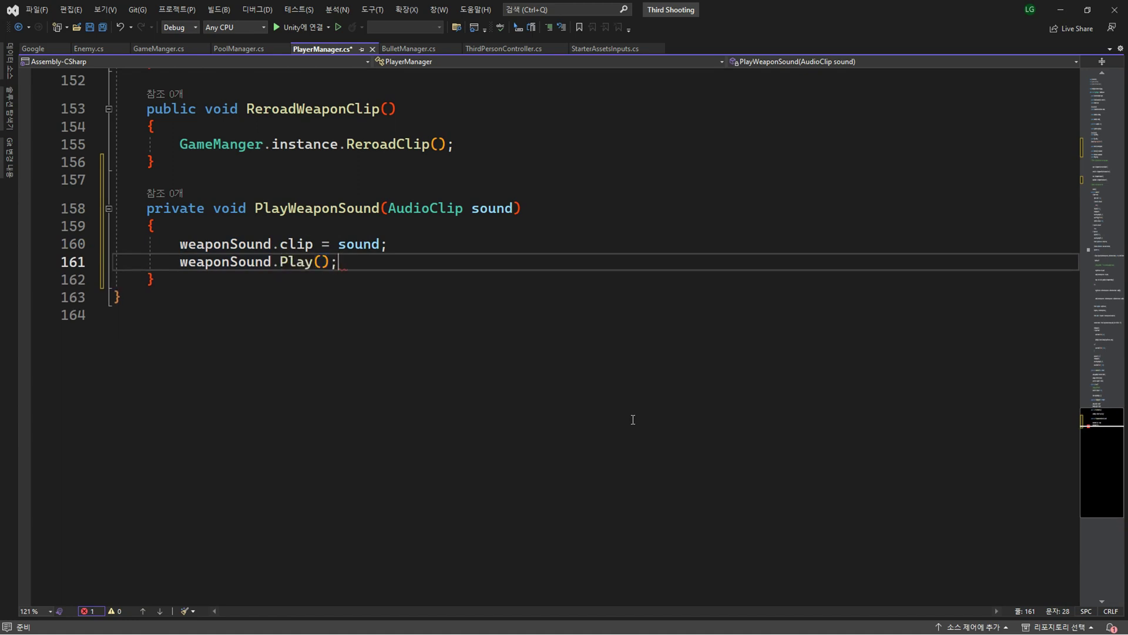
Save PlayerManager.cs and select PlayerArmature back in Unity
scroll(484, 357, up, 3)
key(ctrl+s)
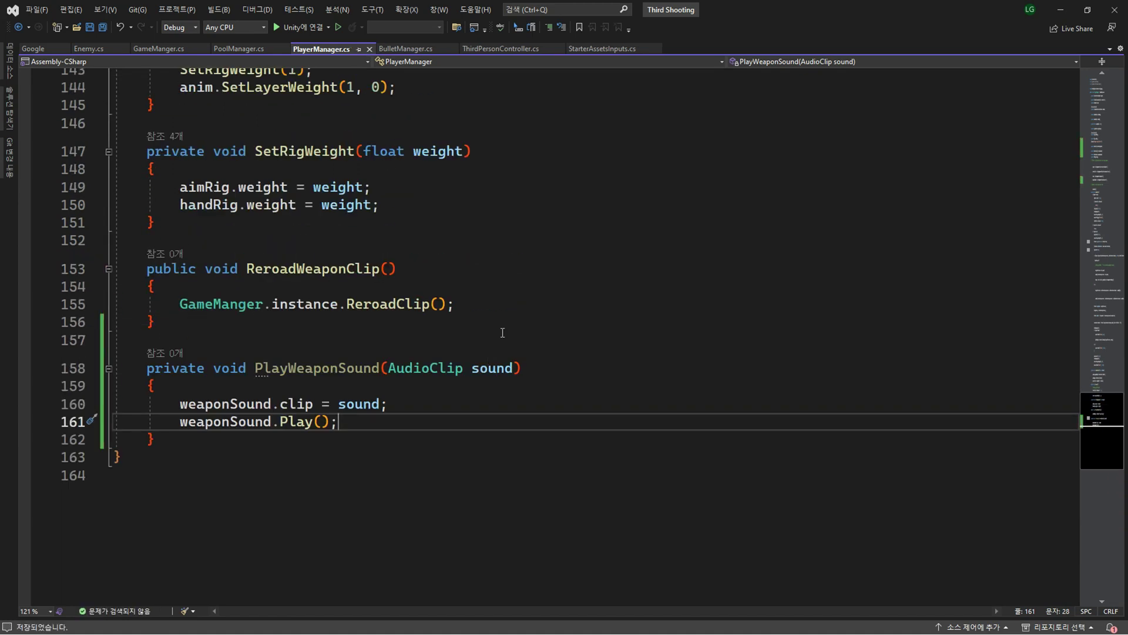
key(alt+Tab)
click(830, 127)
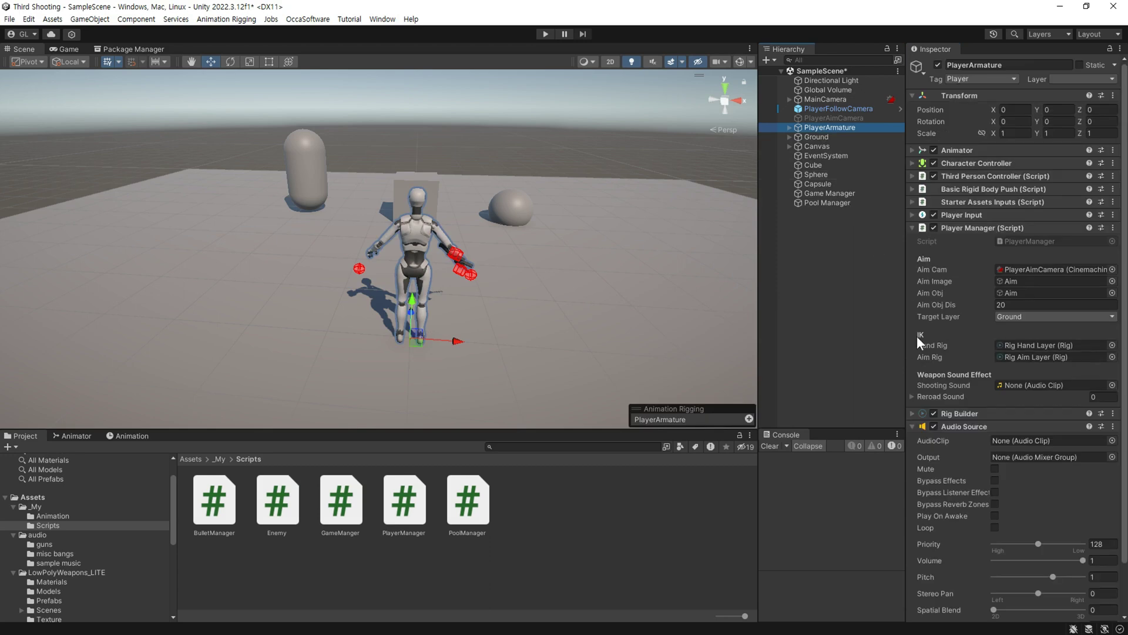
Expand Reload Sound and assign the impacter clip from the guns folder to Shooting Sound
click(1047, 394)
scroll(954, 415, down, 3)
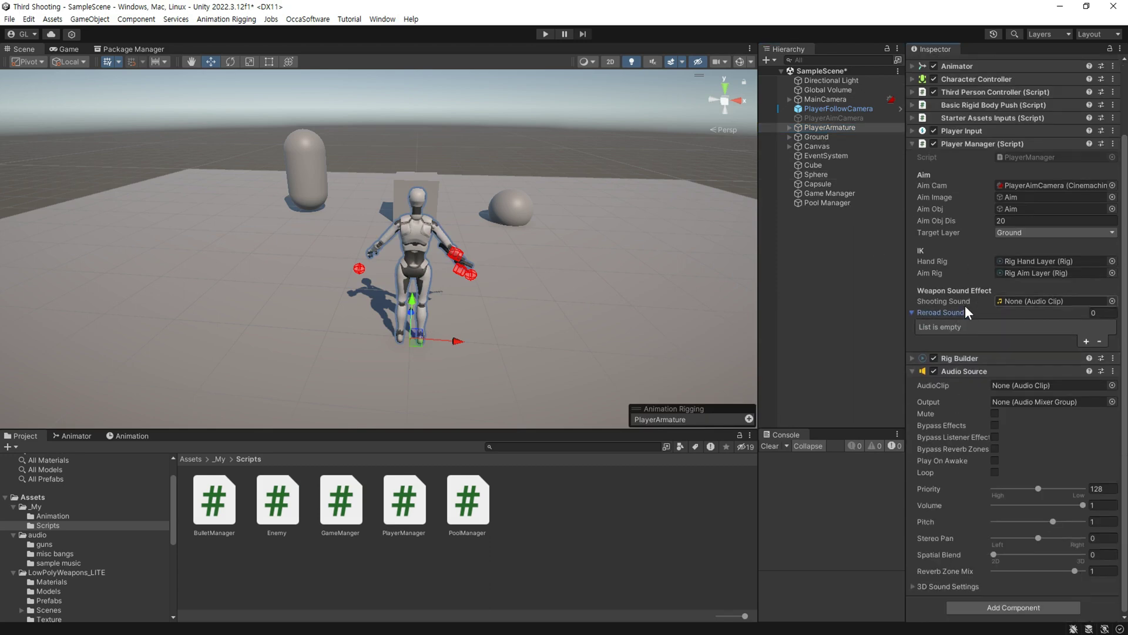
click(51, 545)
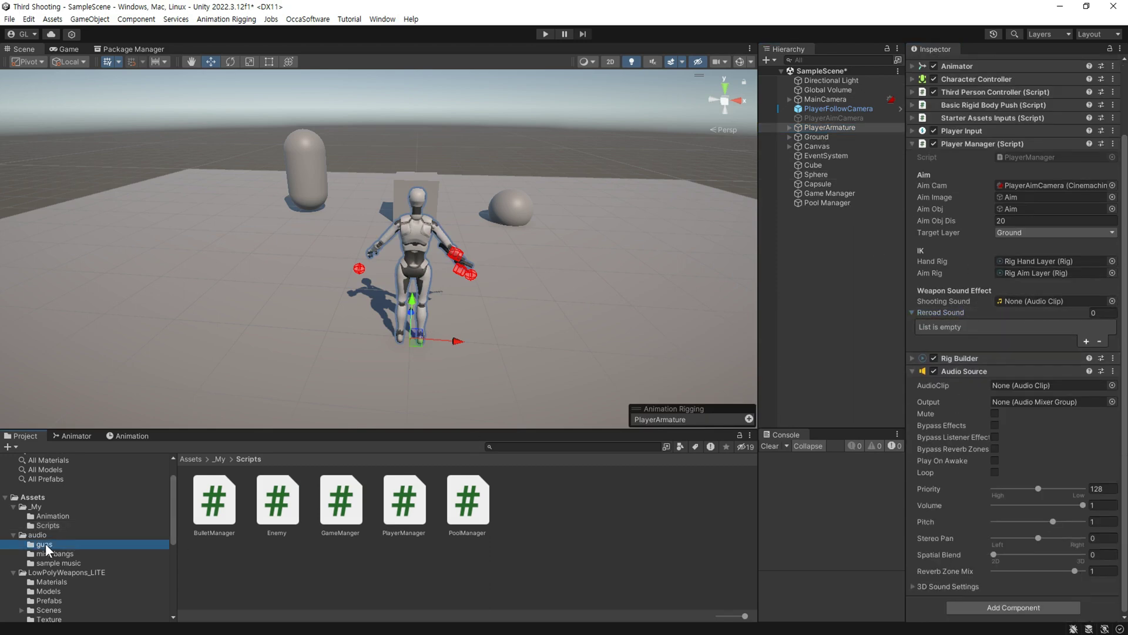
drag(508, 505, 1038, 389)
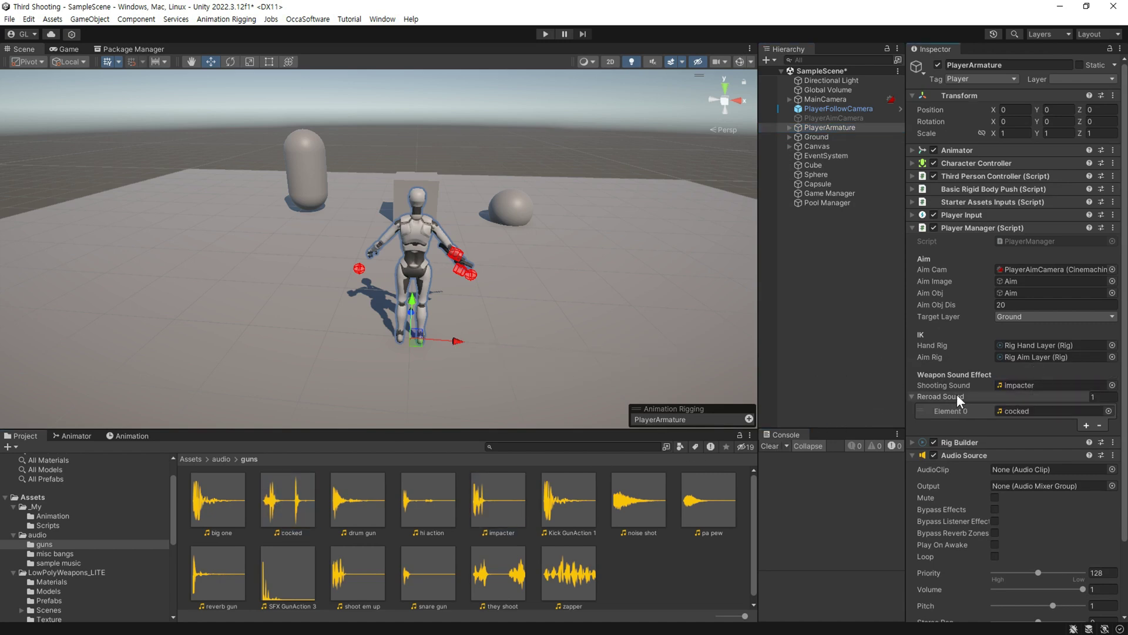
Add the hi action and they shoot clips to the Reload Sound list
ctrl+click(428, 500)
drag(428, 500, 945, 398)
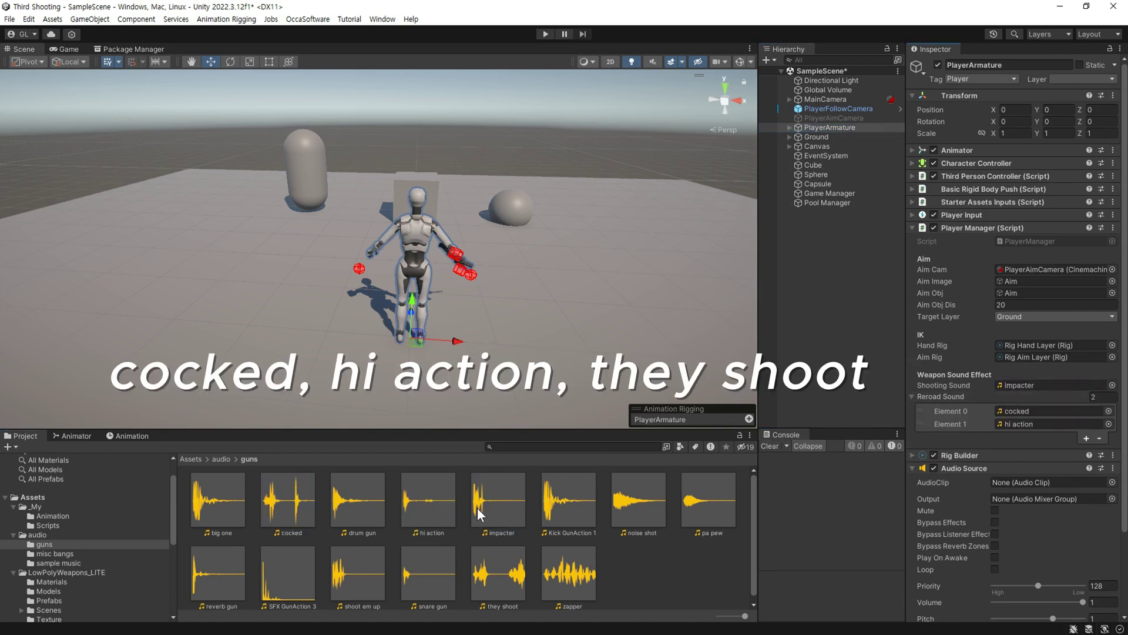
drag(494, 571, 959, 398)
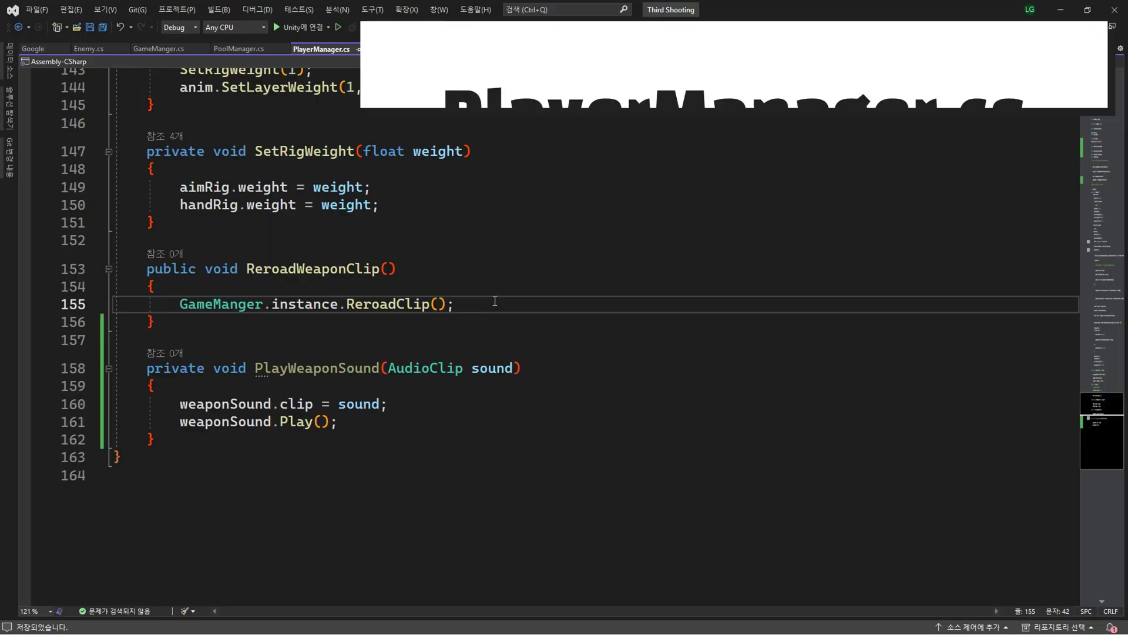
Make ReroadWeaponClip call PlayWeaponSound with a reroadSound clip
key(Return)
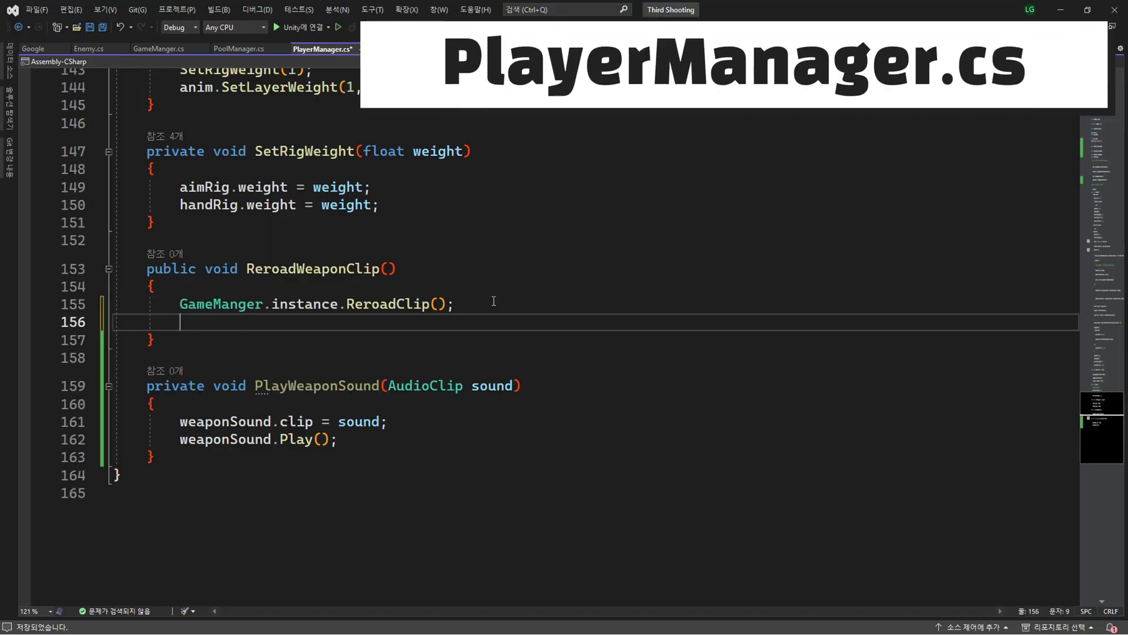
text(PlayWeaponSound())
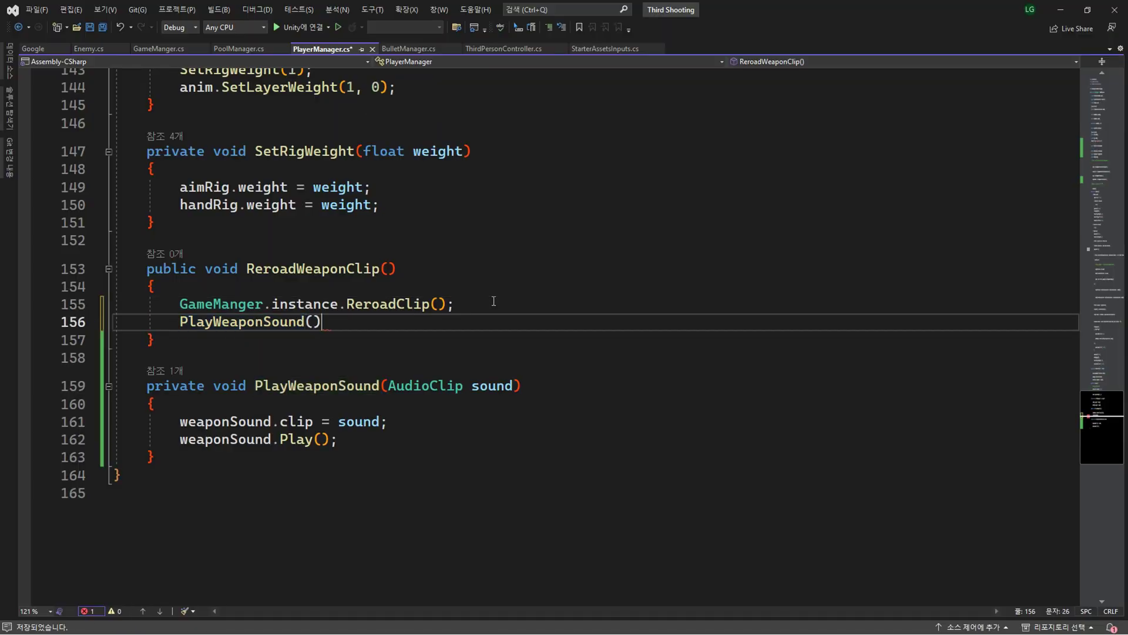
text(re)
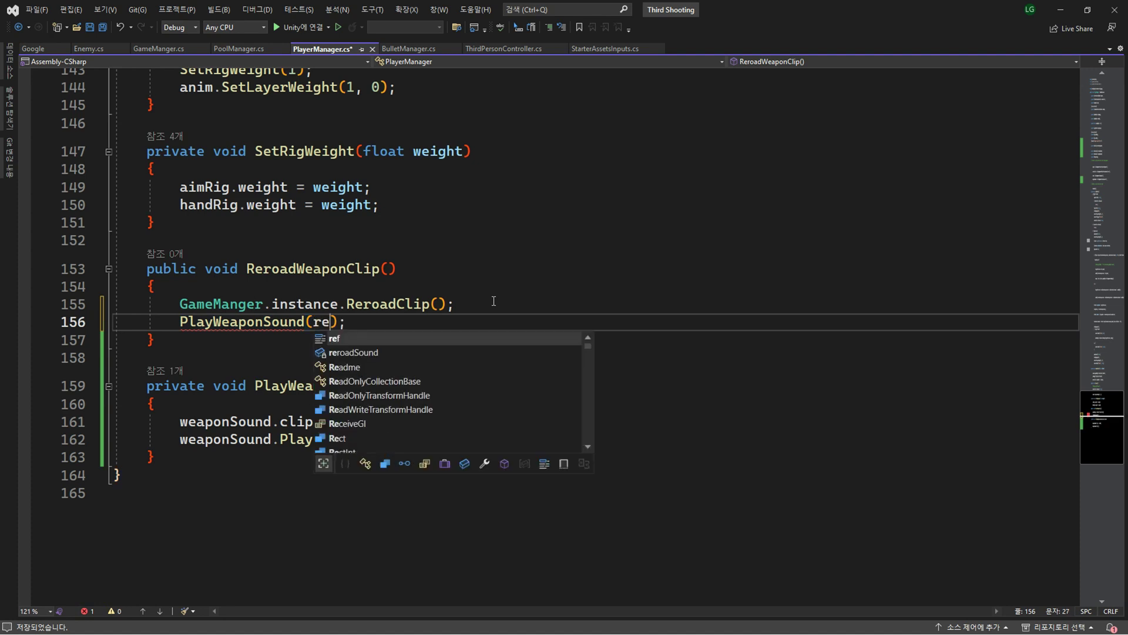
key(Tab)
text([])
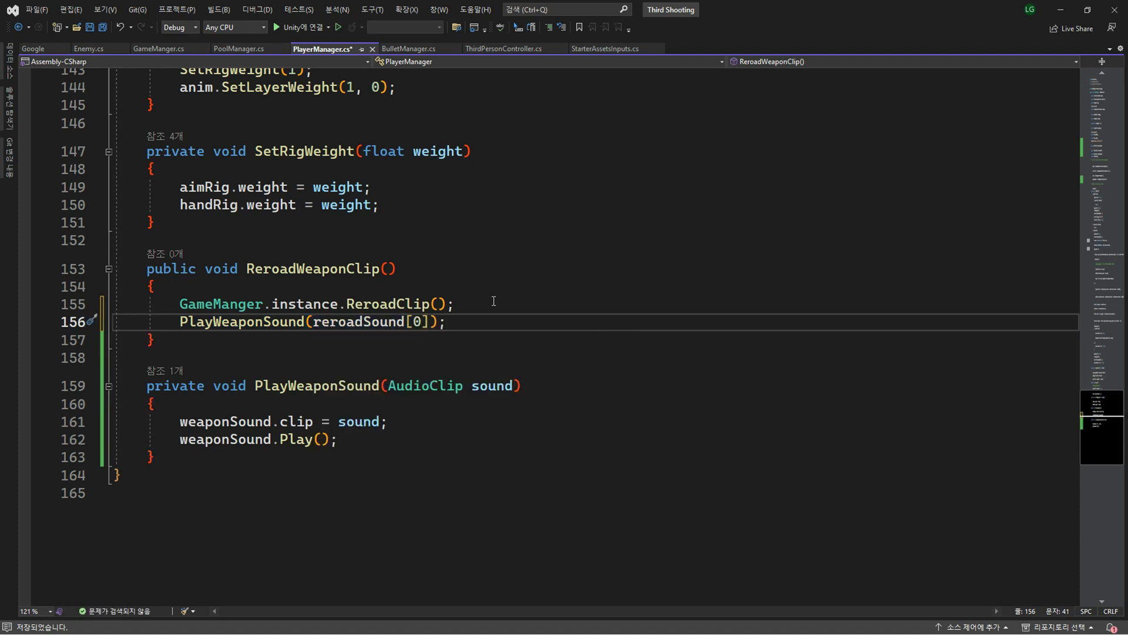
scroll(494, 301, down, 2)
Add a public void ReroadInsertClip method that plays reroadSound[1]
key(Down)
key(Return)
key(Return)
text(public vo)
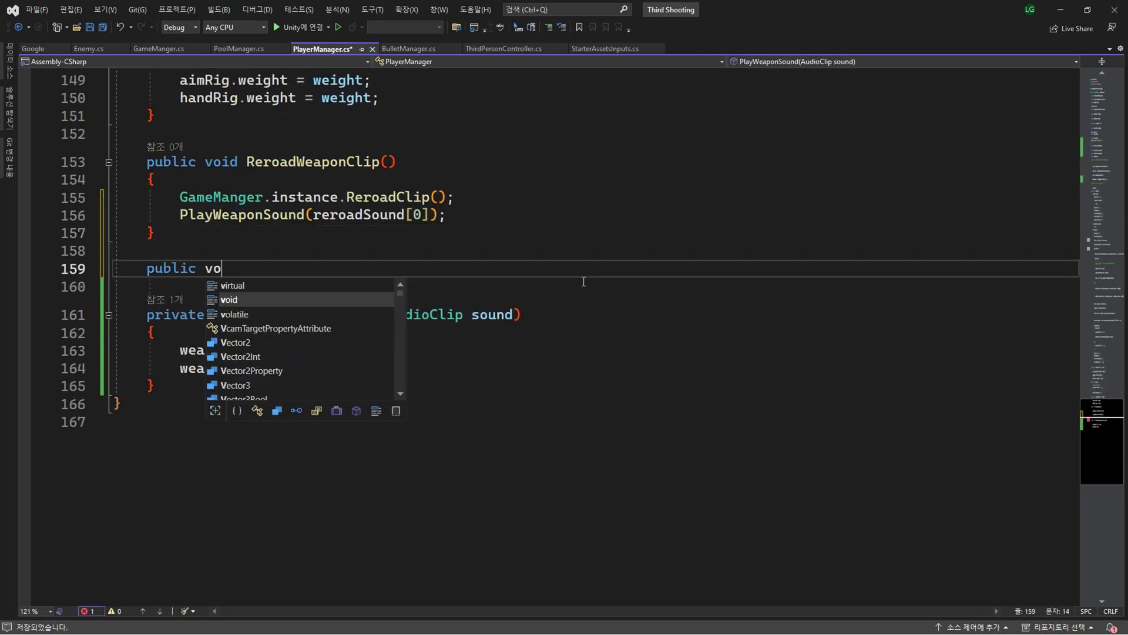
text(id ReroadIn)
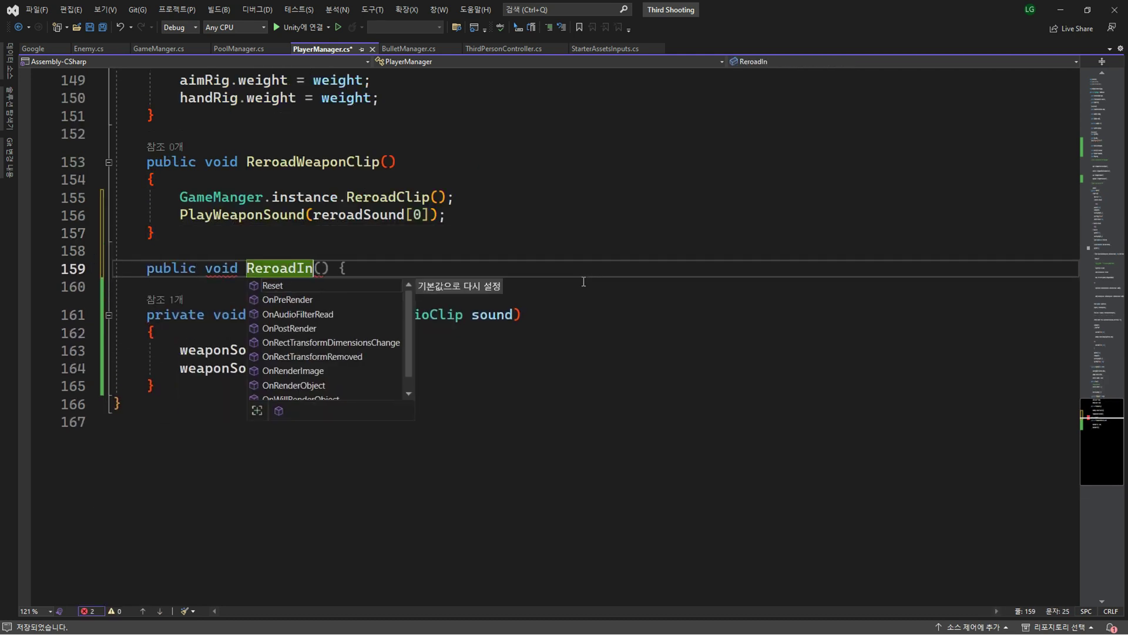
text(sertClip)
key(End)
key(Return)
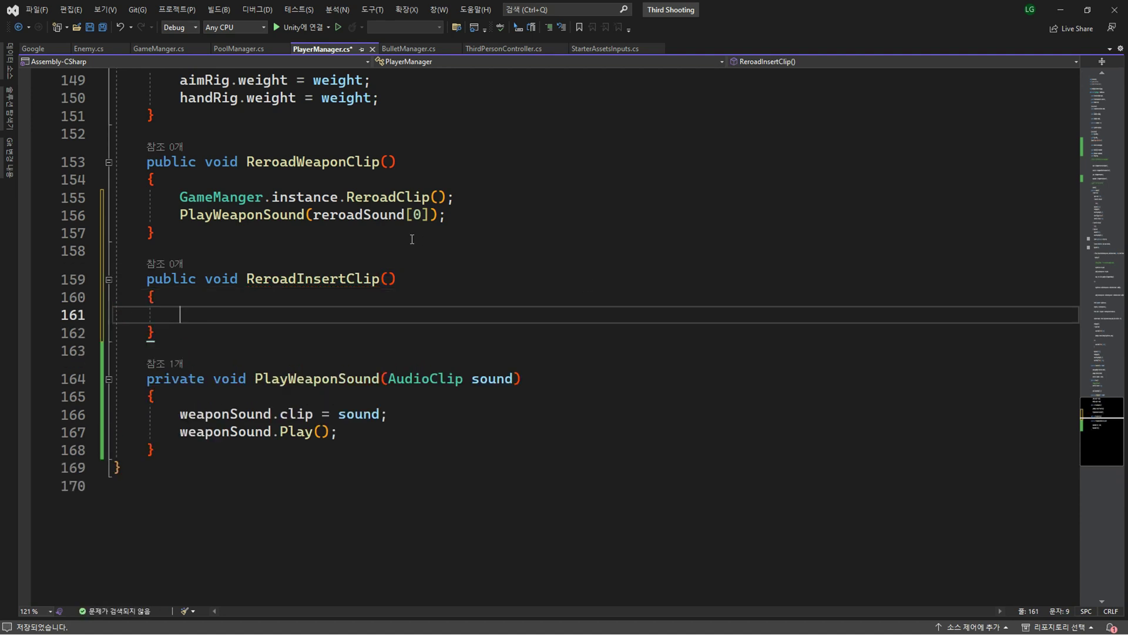
drag(180, 215, 477, 221)
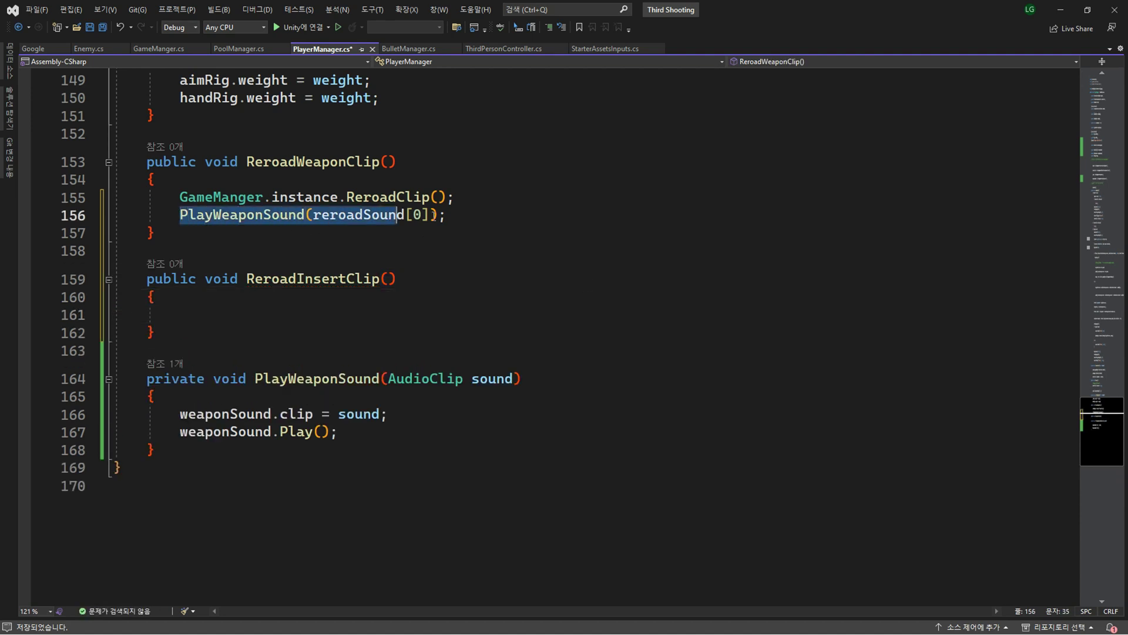
key(ctrl+c)
click(299, 314)
key(ctrl+v)
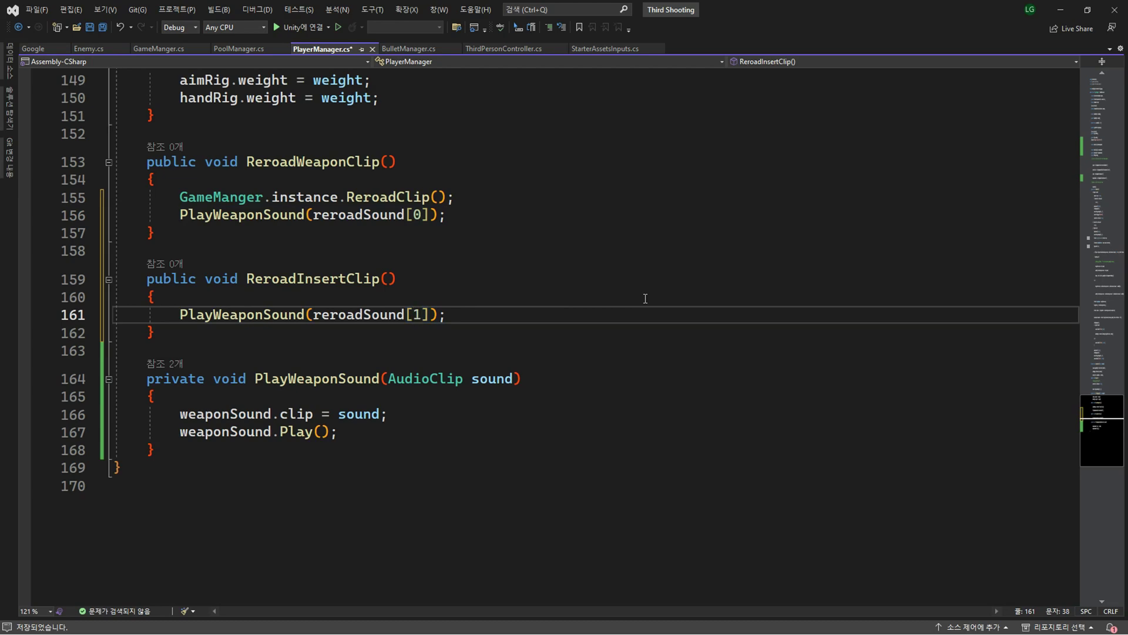
key(Down)
Add the PlayWeaponSound call to Reload after SetLayerWeight and save
scroll(423, 325, up, 5)
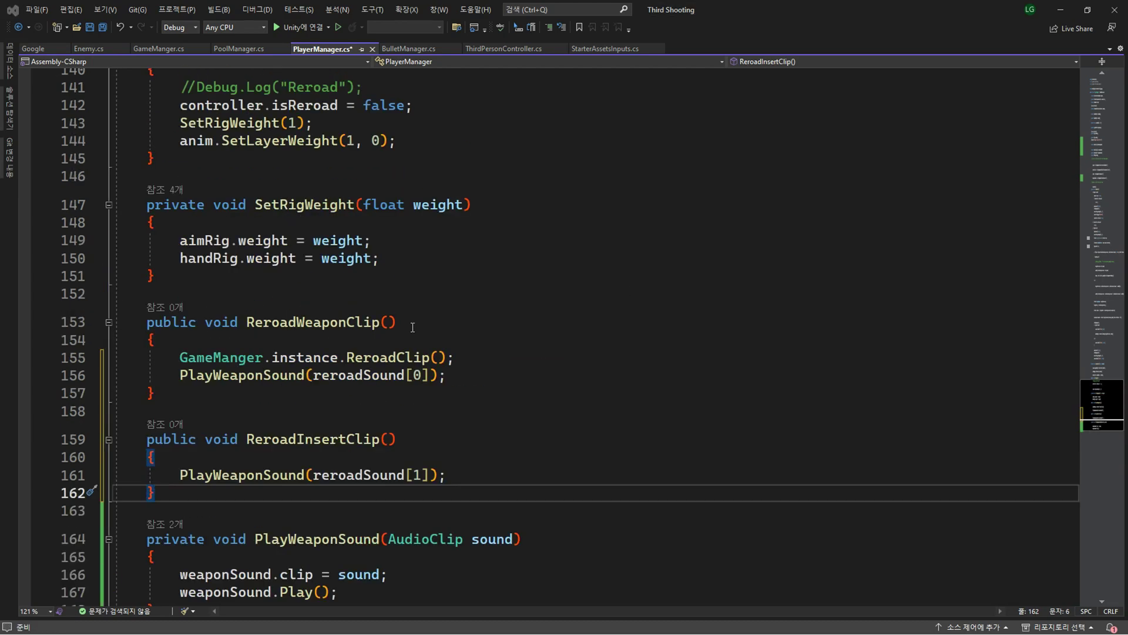
click(271, 158)
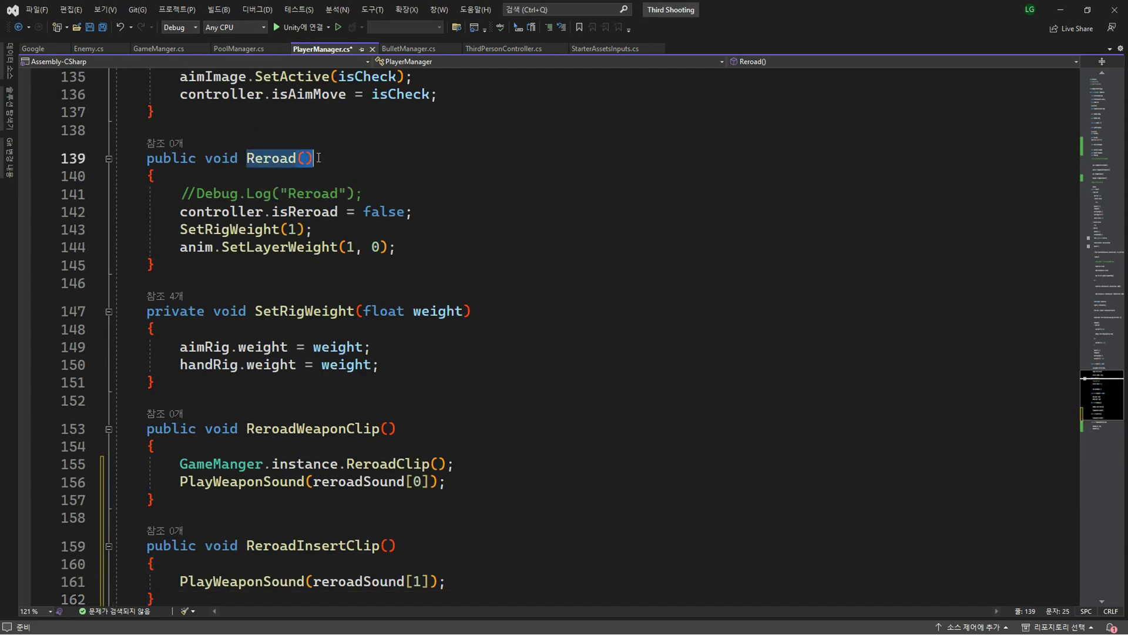
click(613, 250)
key(Return)
key(ctrl+v)
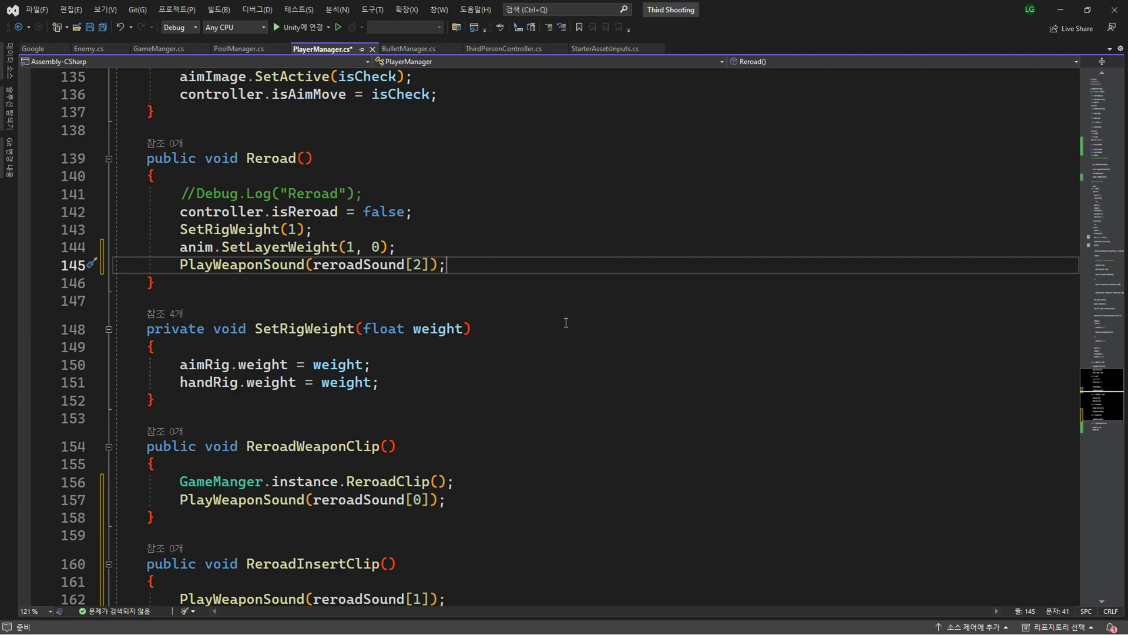
key(ctrl+s)
scroll(571, 313, up, 4)
Pass weaponSound and shootingSound to the Shooting call on line 115 and save
scroll(521, 358, up, 4)
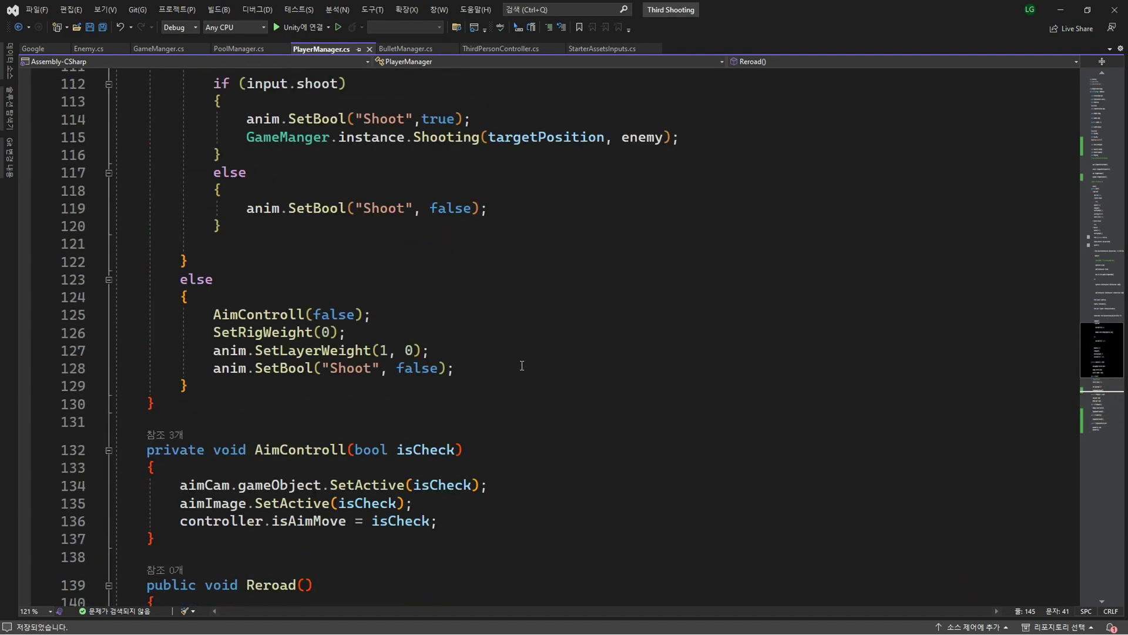
scroll(525, 367, up, 4)
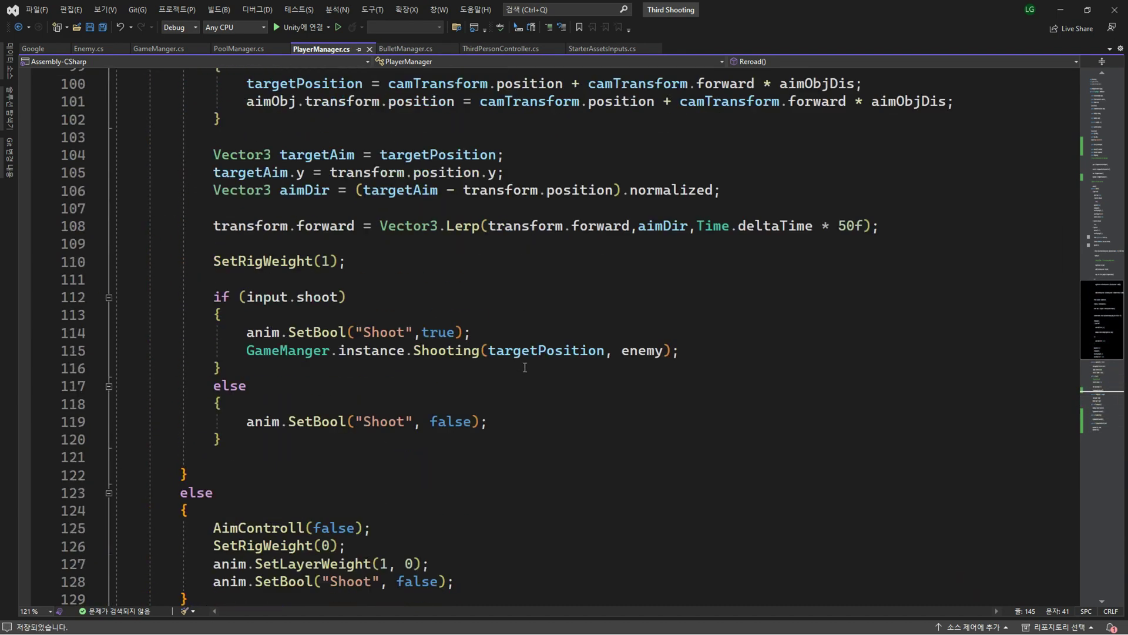
click(664, 351)
text(, wea)
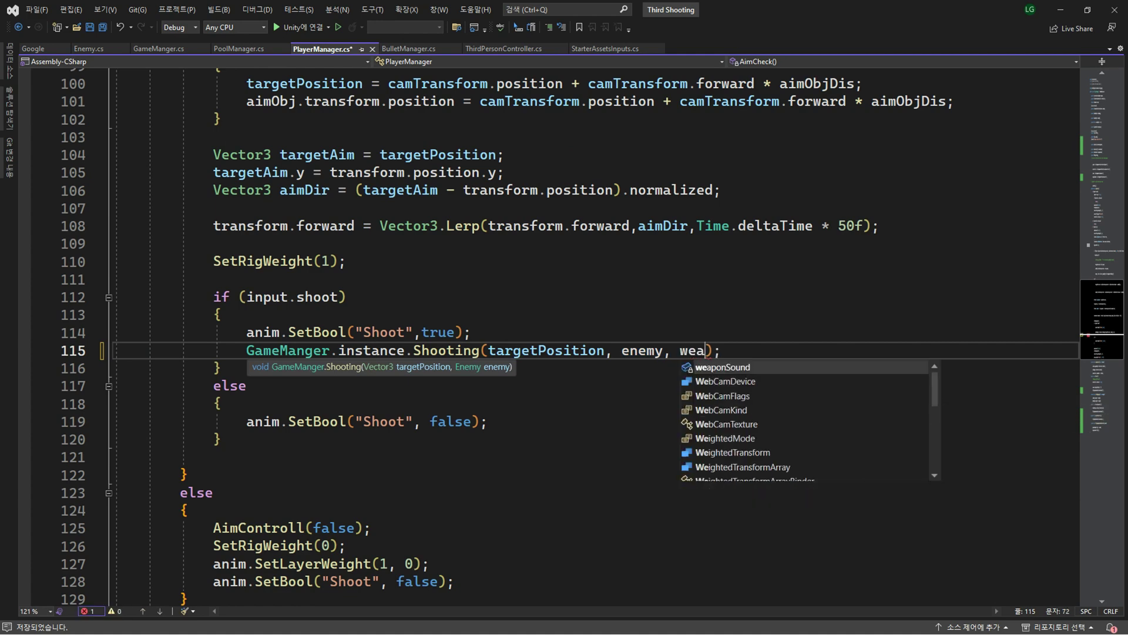
text(ponSound,)
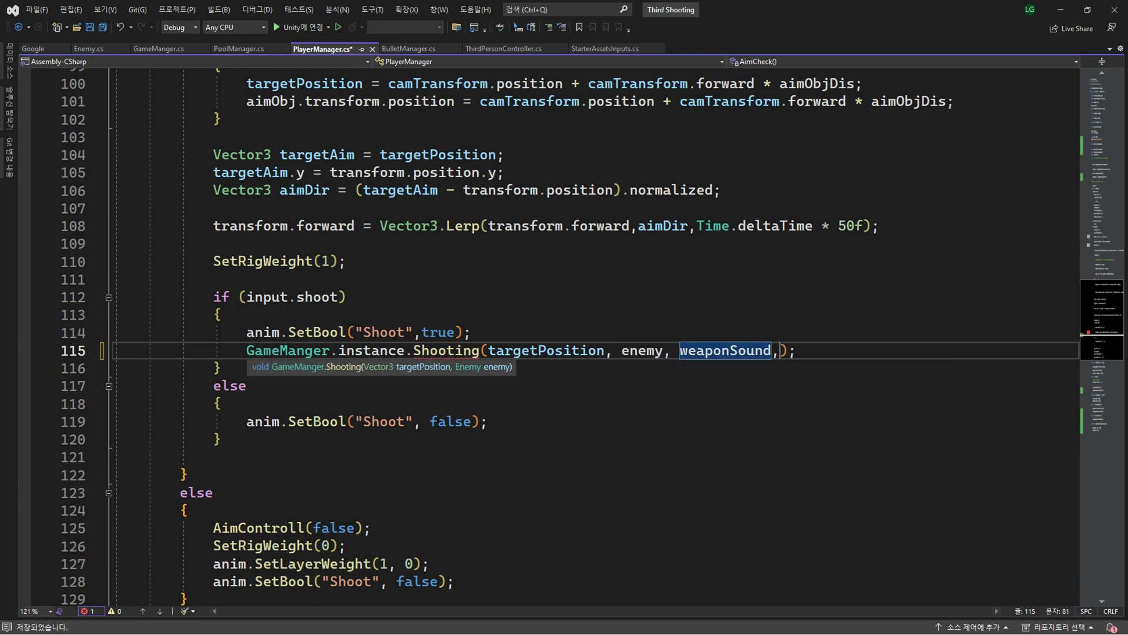
text( shoo)
key(Tab)
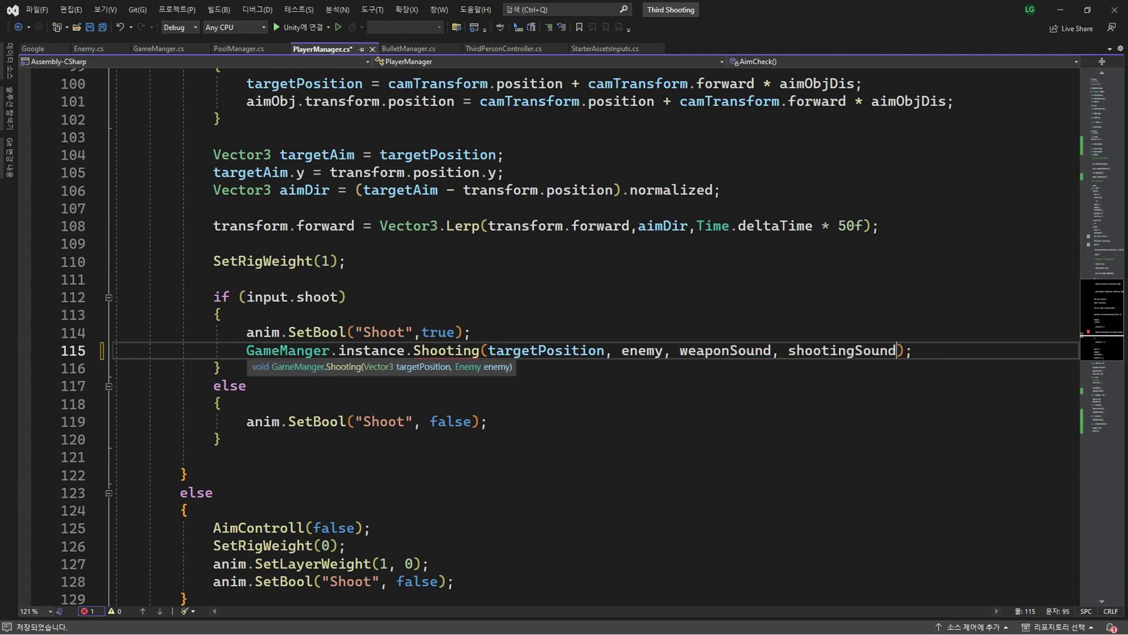
key(ctrl+s)
Add AudioSource weaponSound and AudioClip shootingSound parameters to the Shooting method
click(415, 353)
key(F12)
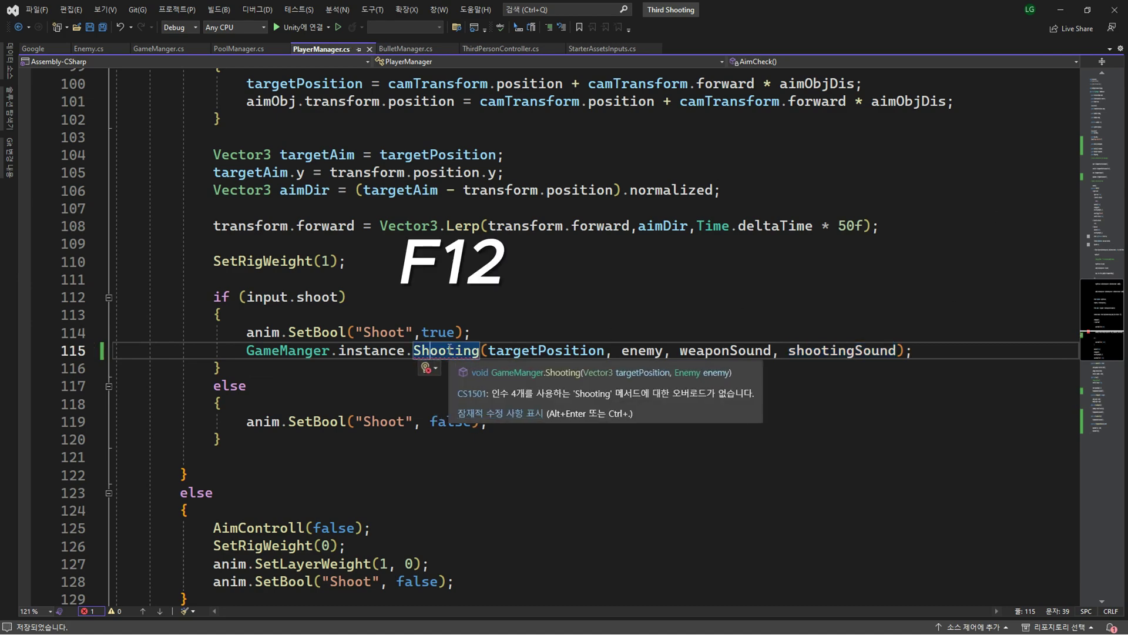
scroll(629, 339, down, 3)
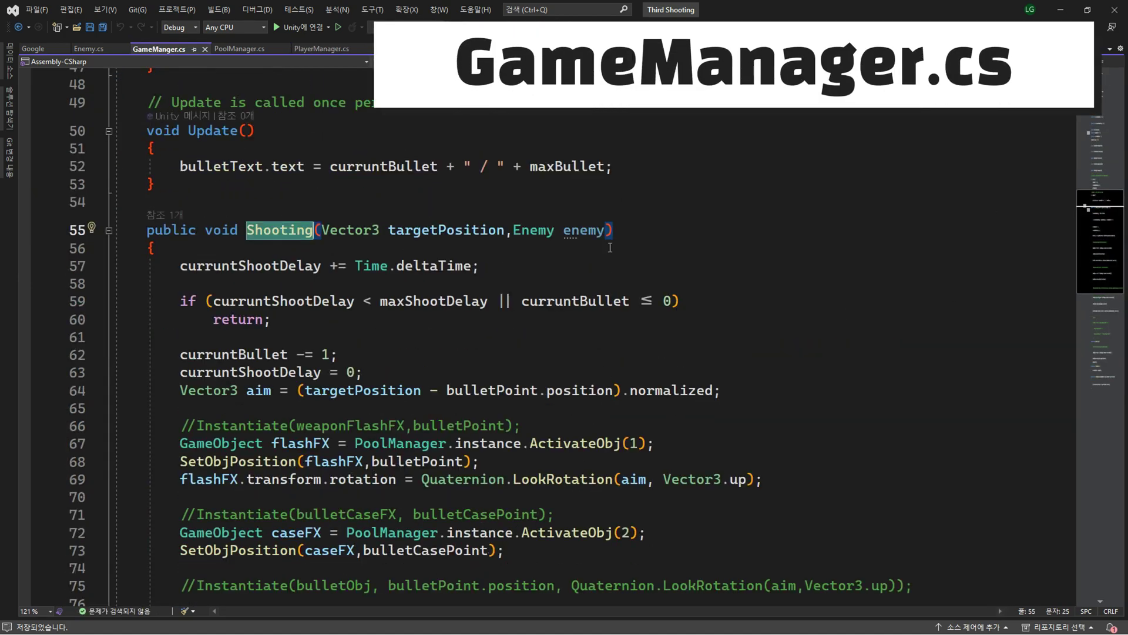
click(606, 176)
text(,)
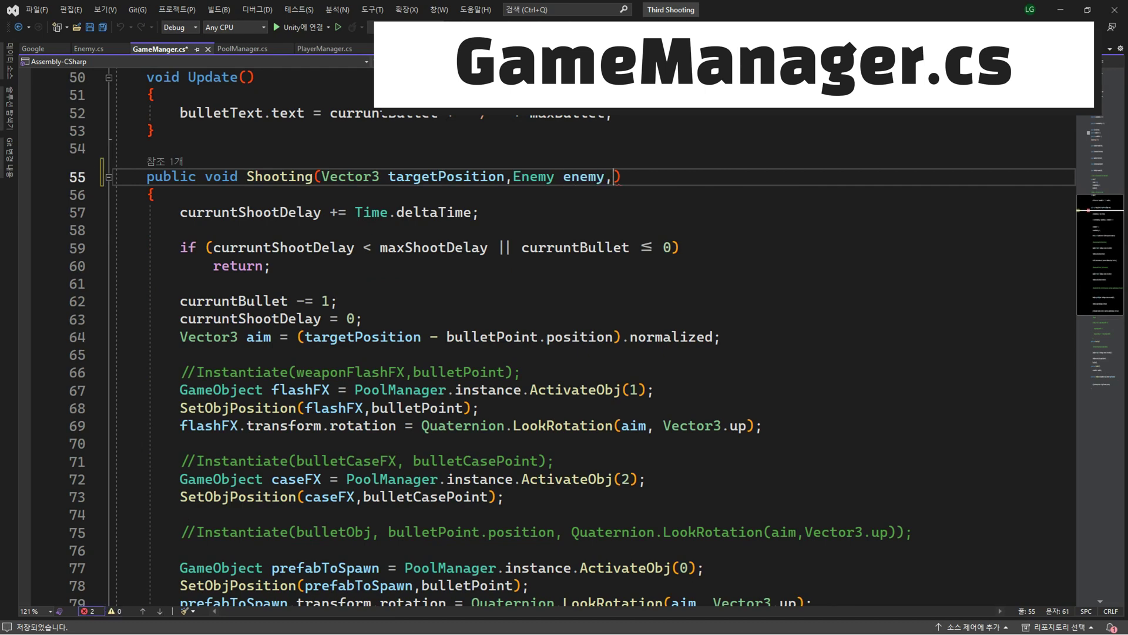
text( audi)
text(os)
key(Tab)
text(weap)
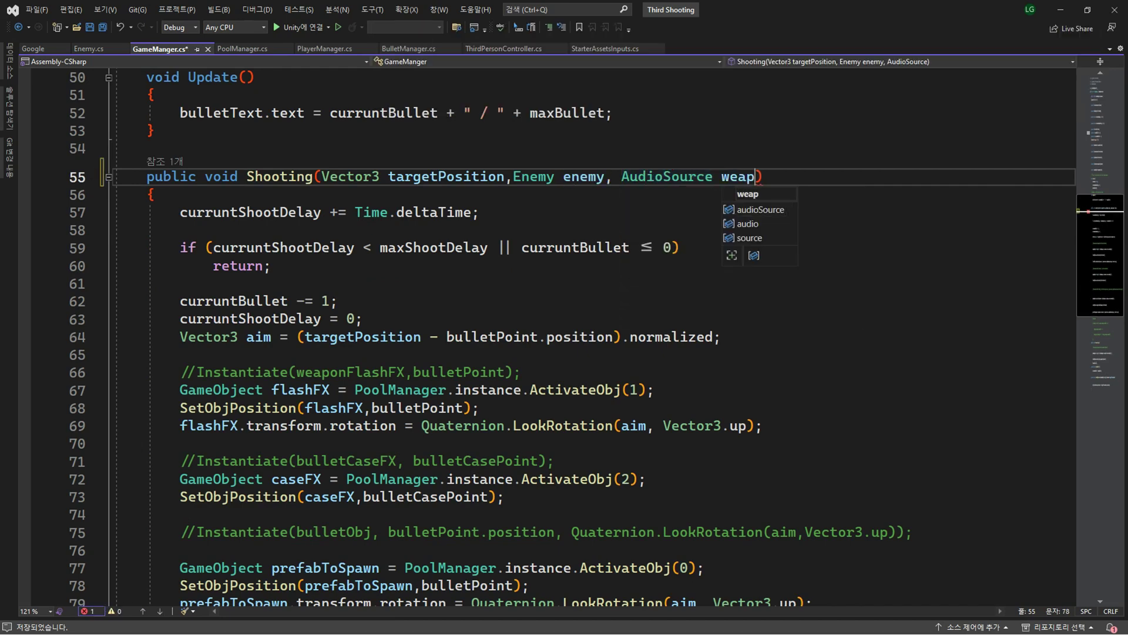
text(onSound, audioc)
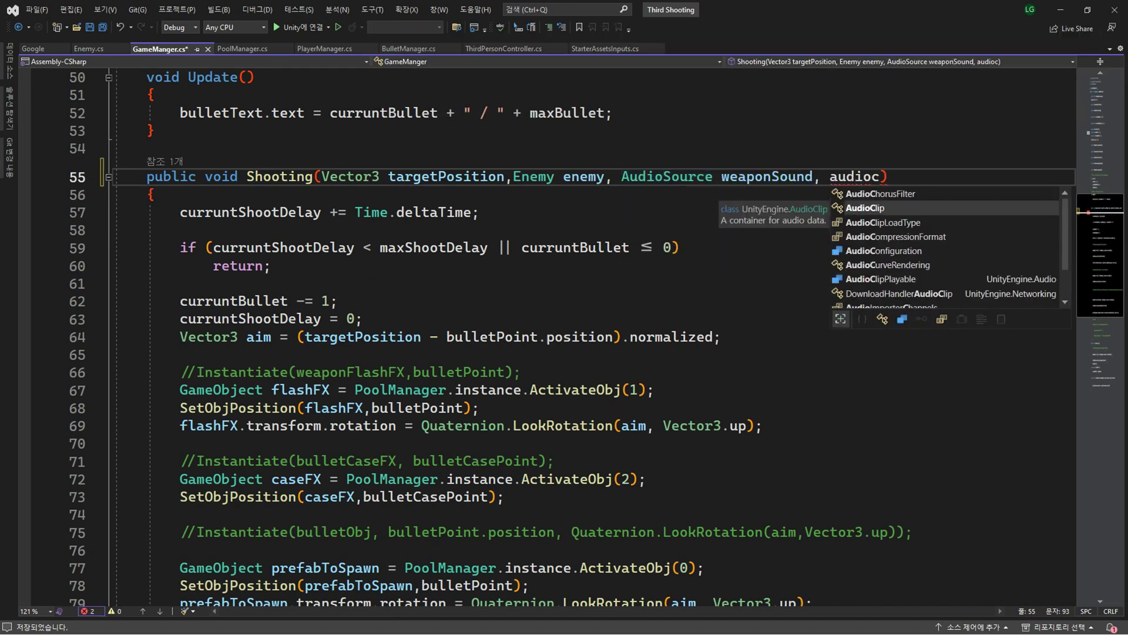
text( shootingSound)
In Shooting, set weaponSound.clip = shootingSound and call weaponSound.Play() after the delay reset
scroll(522, 265, down, 1)
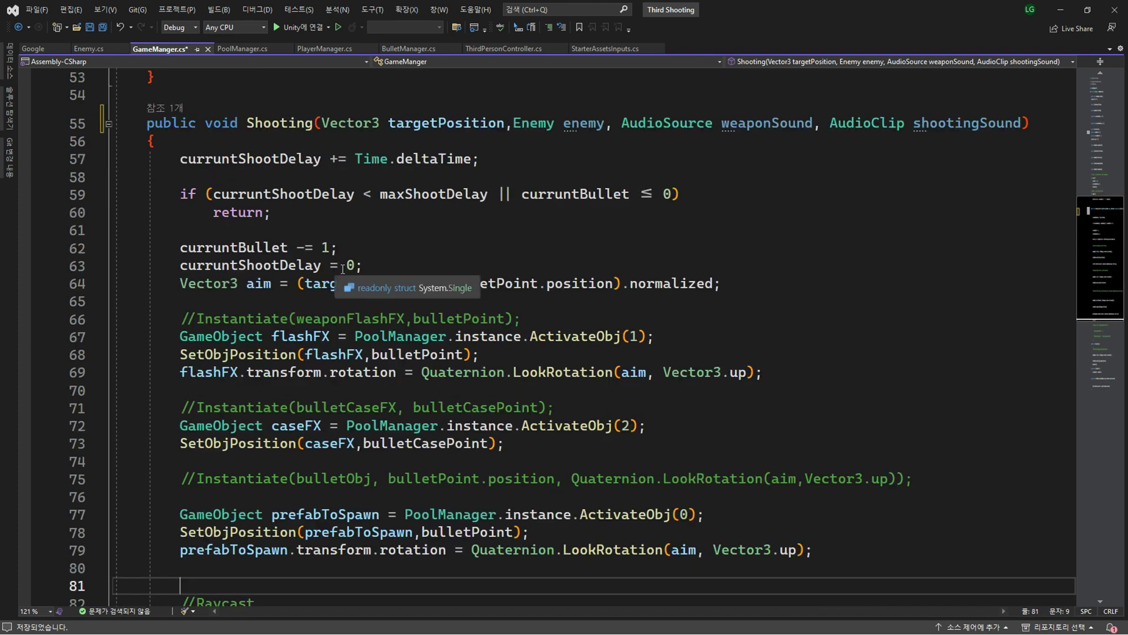
click(522, 265)
key(Return)
key(Return)
key(Tab)
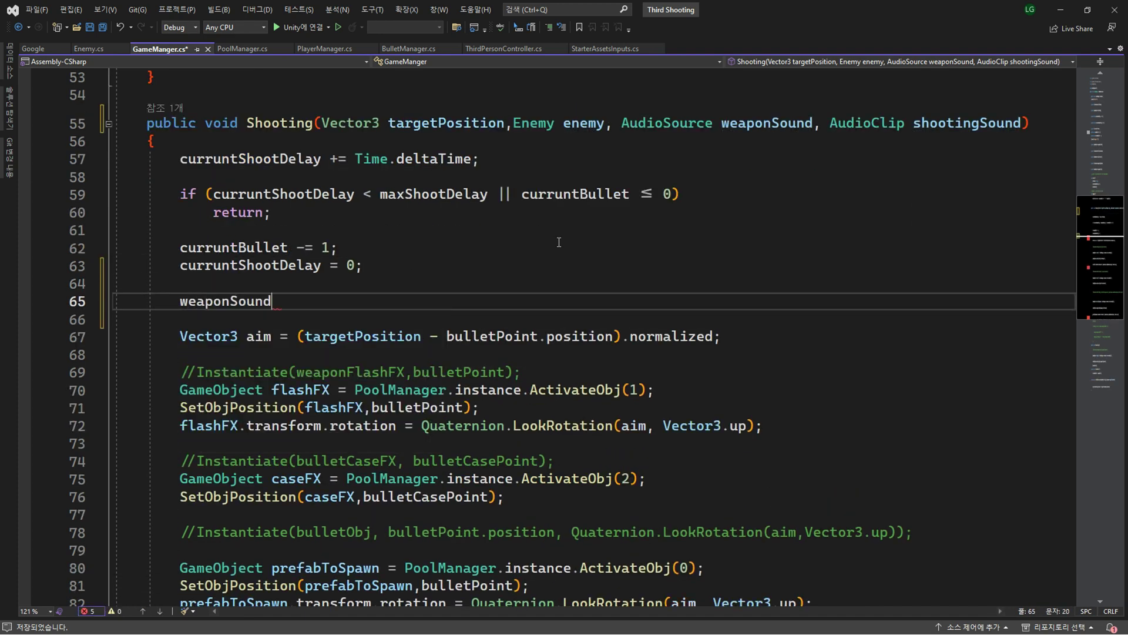
text(.clip)
key(Tab)
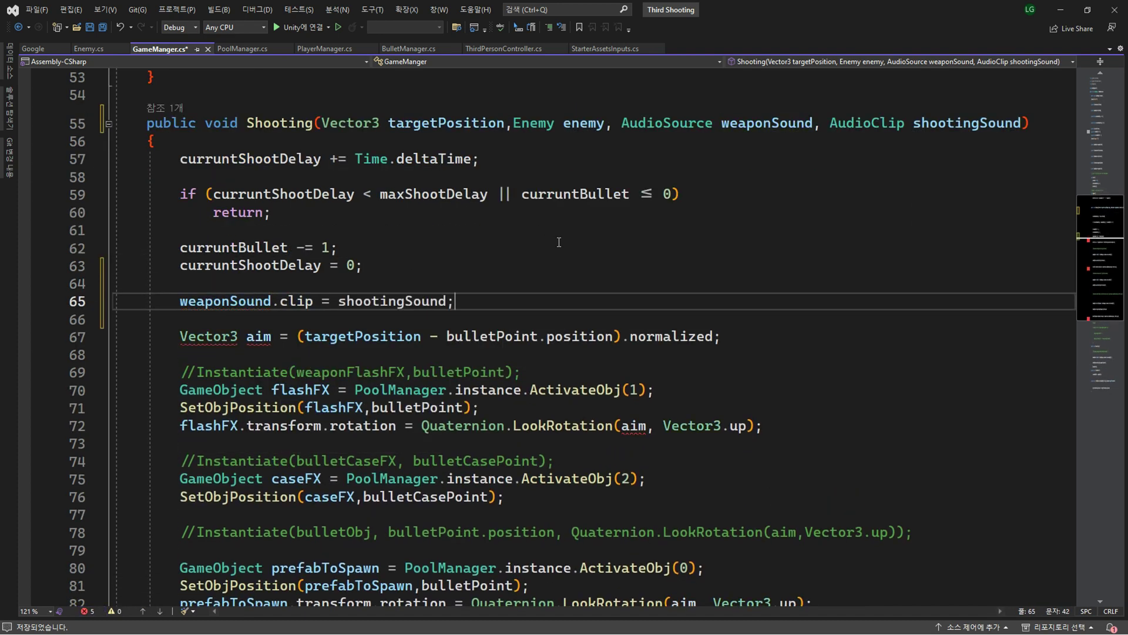
key(Return)
text(we)
key(Tab)
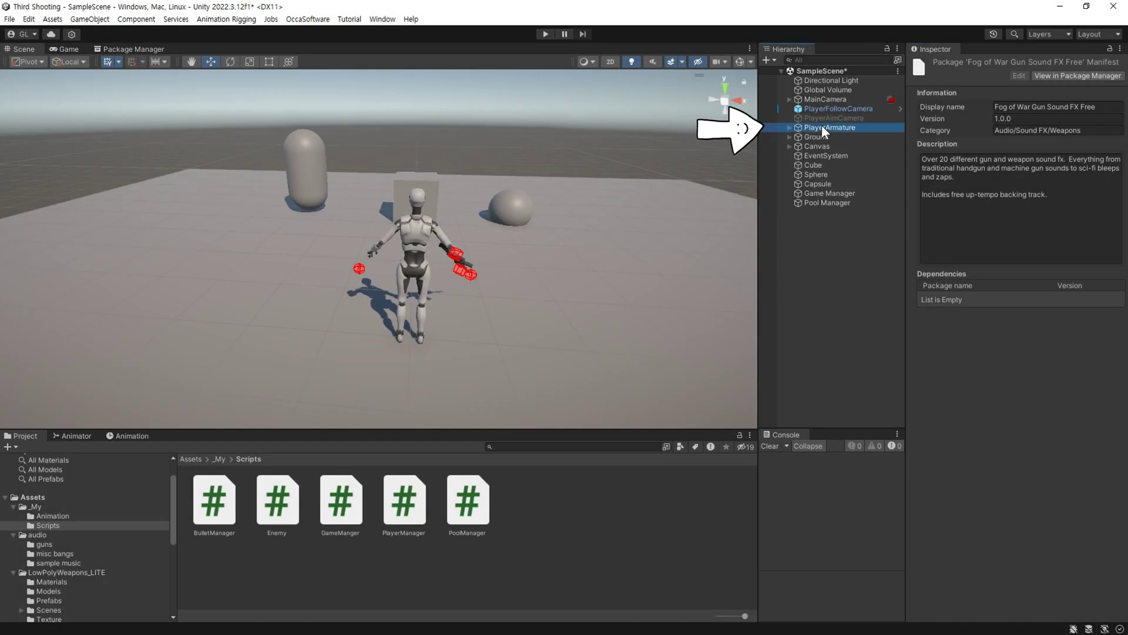
Open PlayerArmature's Reloading clip in an enlarged Animation window
click(821, 127)
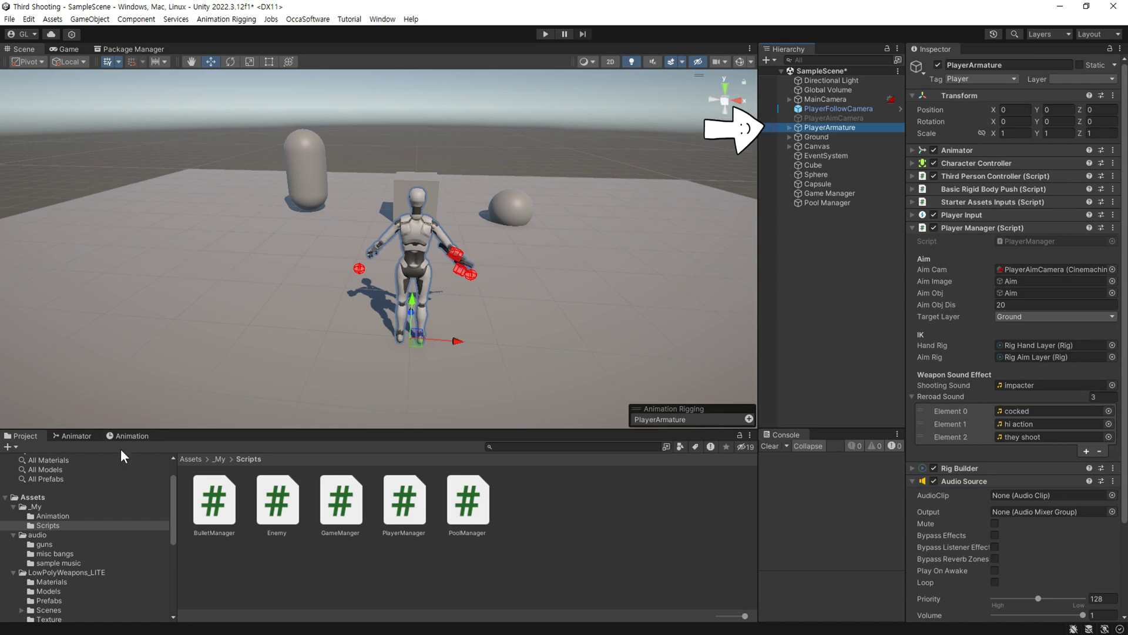
click(130, 435)
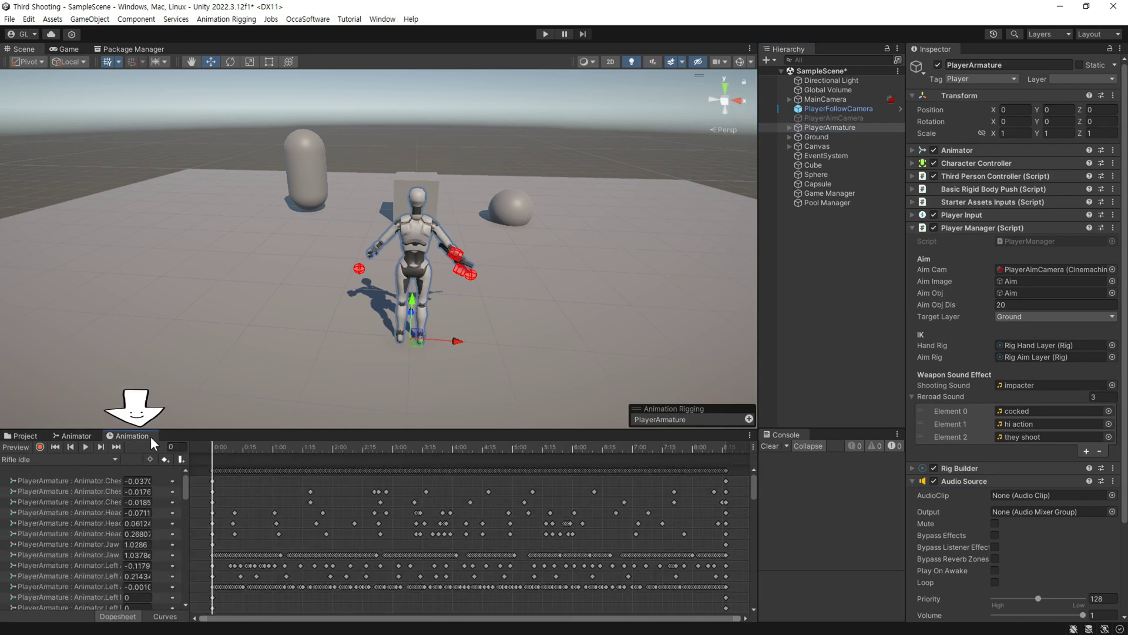
mouse_move(288, 430)
mouse_down()
mouse_move(288, 259)
mouse_move(247, 314)
mouse_up()
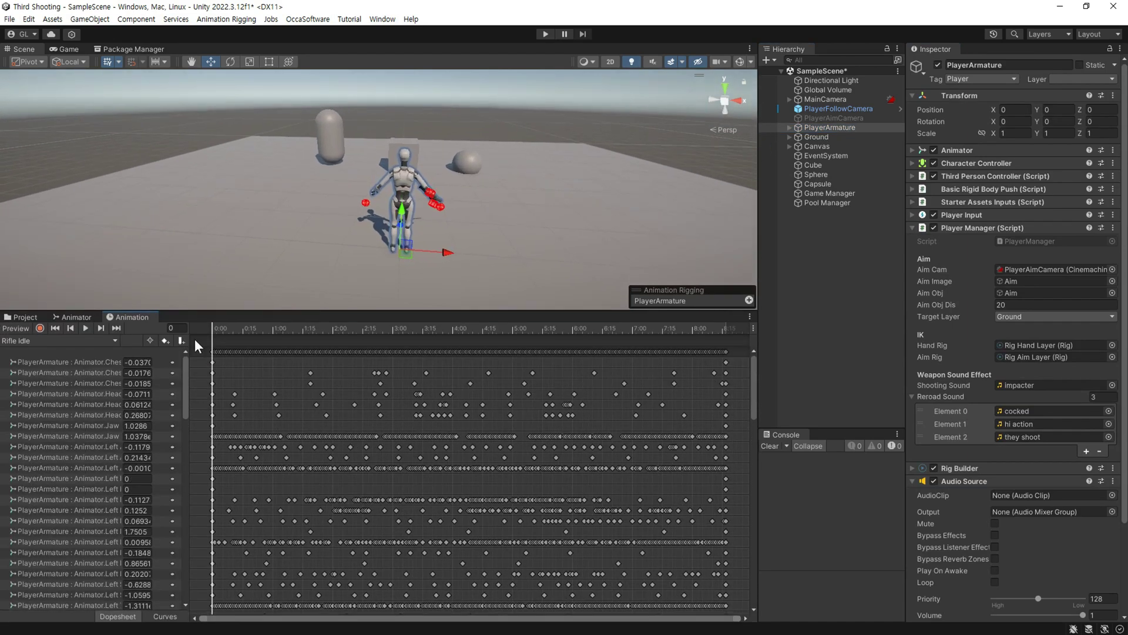
click(84, 341)
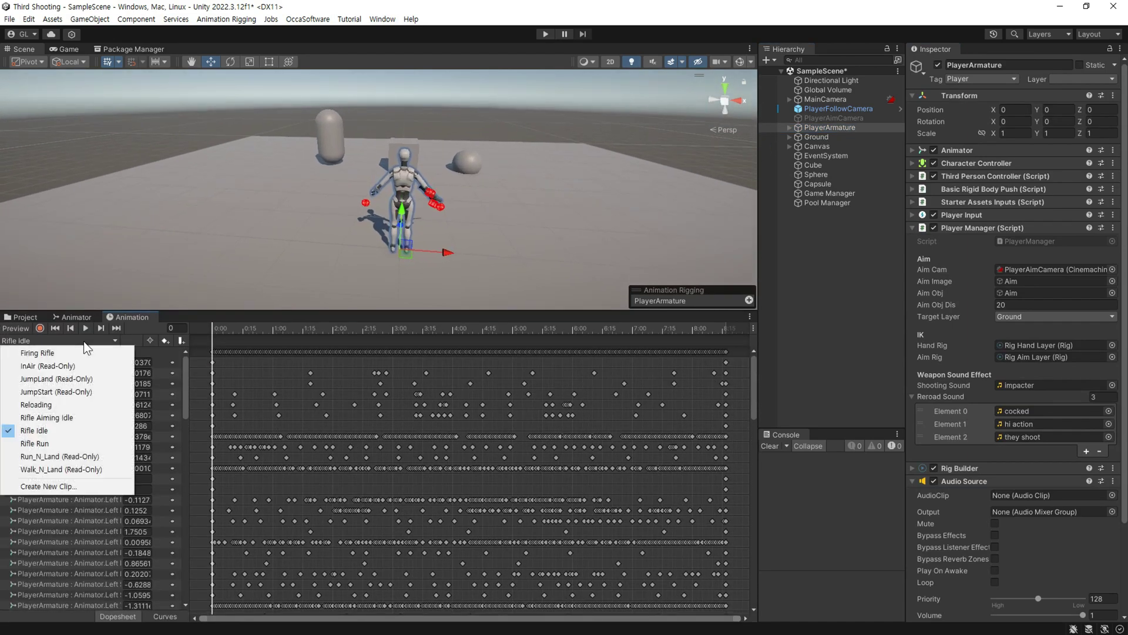
click(112, 405)
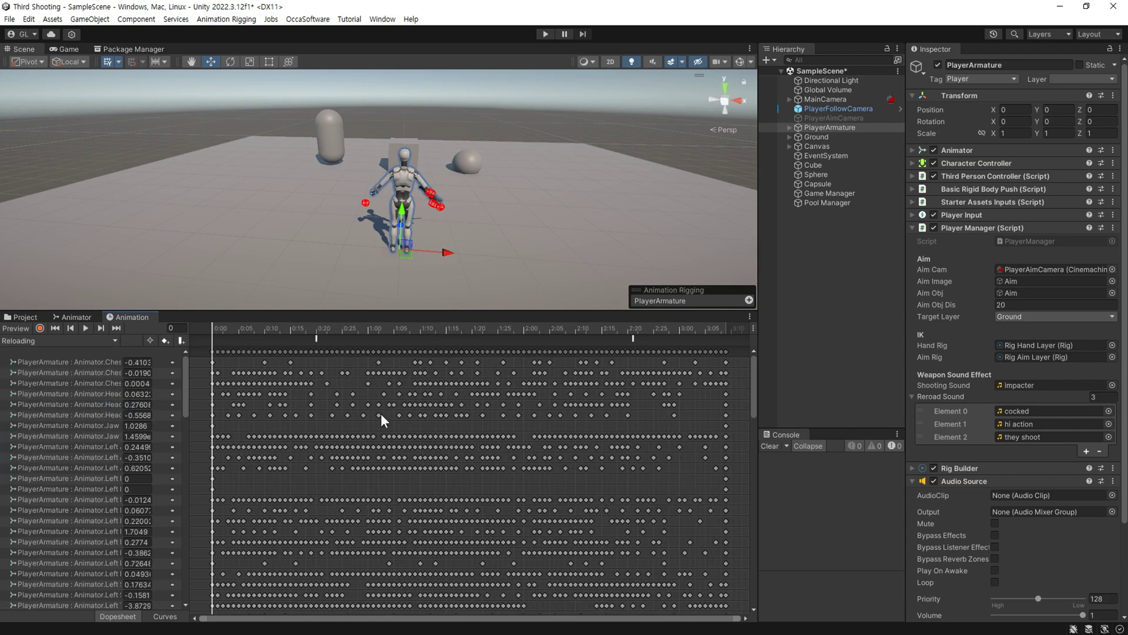
drag(755, 400, 757, 630)
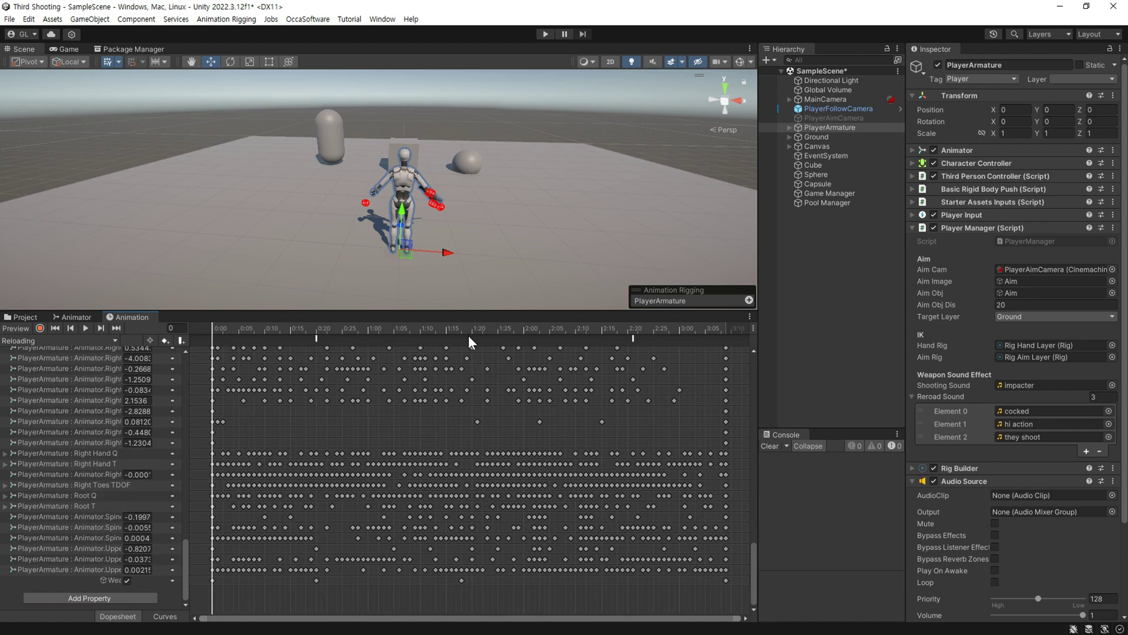
Add an animation event at frame 48 that calls PlayerManager's ReroadInsertClip
drag(467, 329, 462, 330)
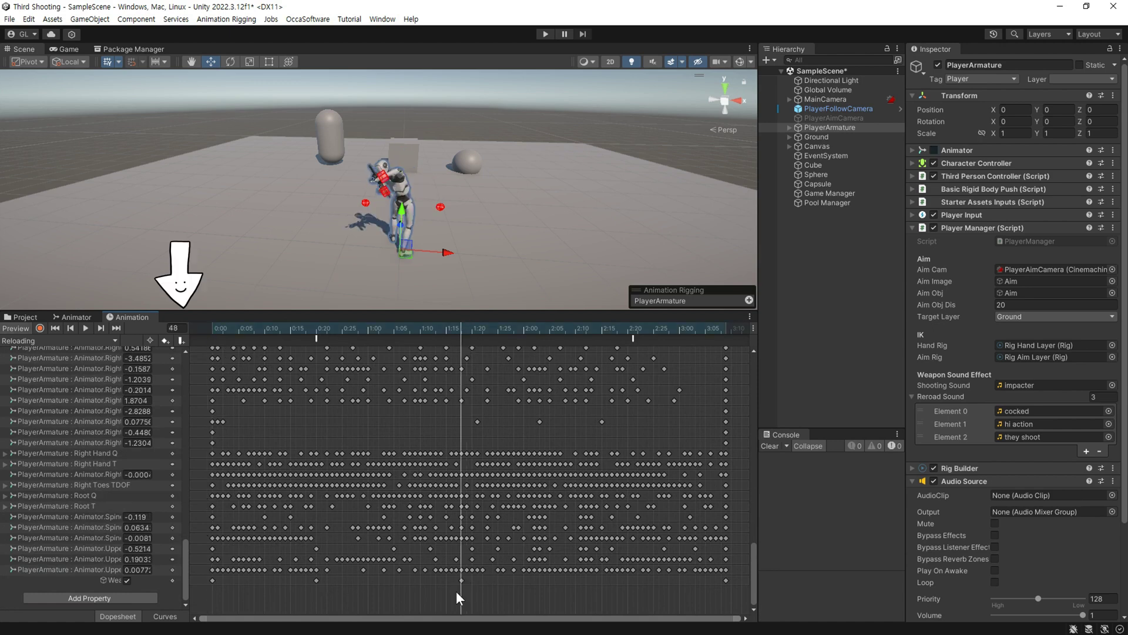
click(182, 340)
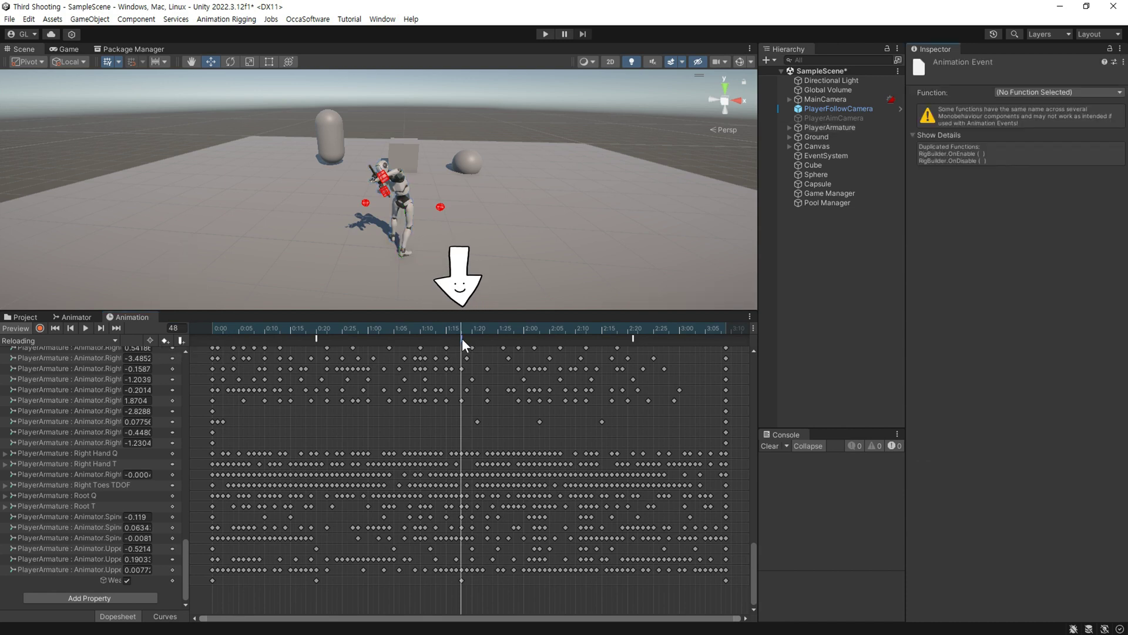
click(1025, 93)
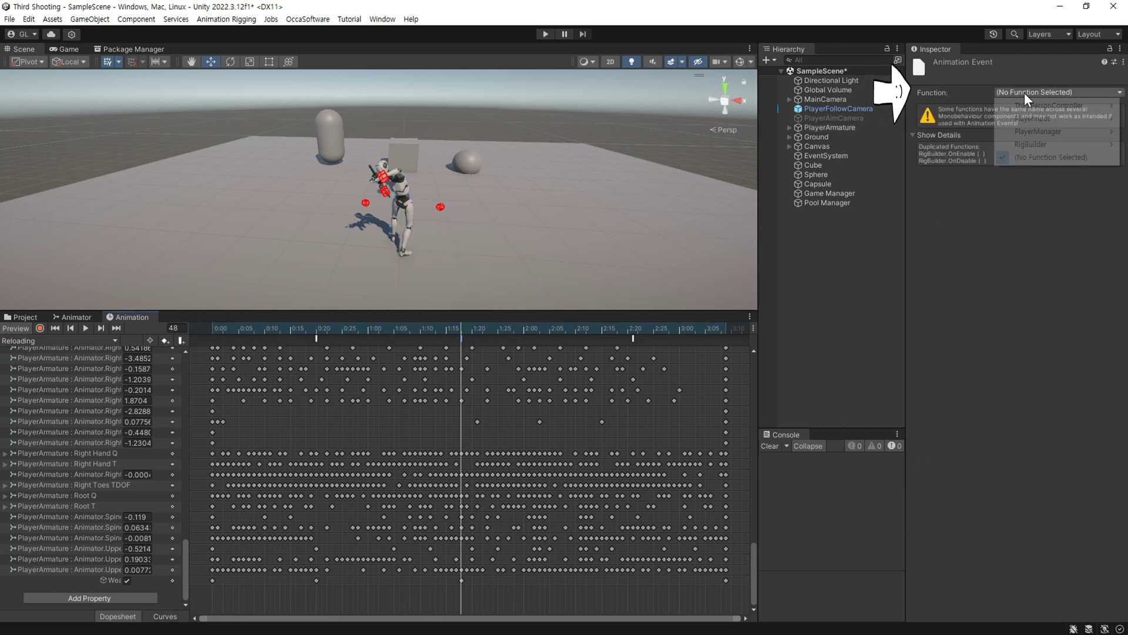
mouse_move(1031, 131)
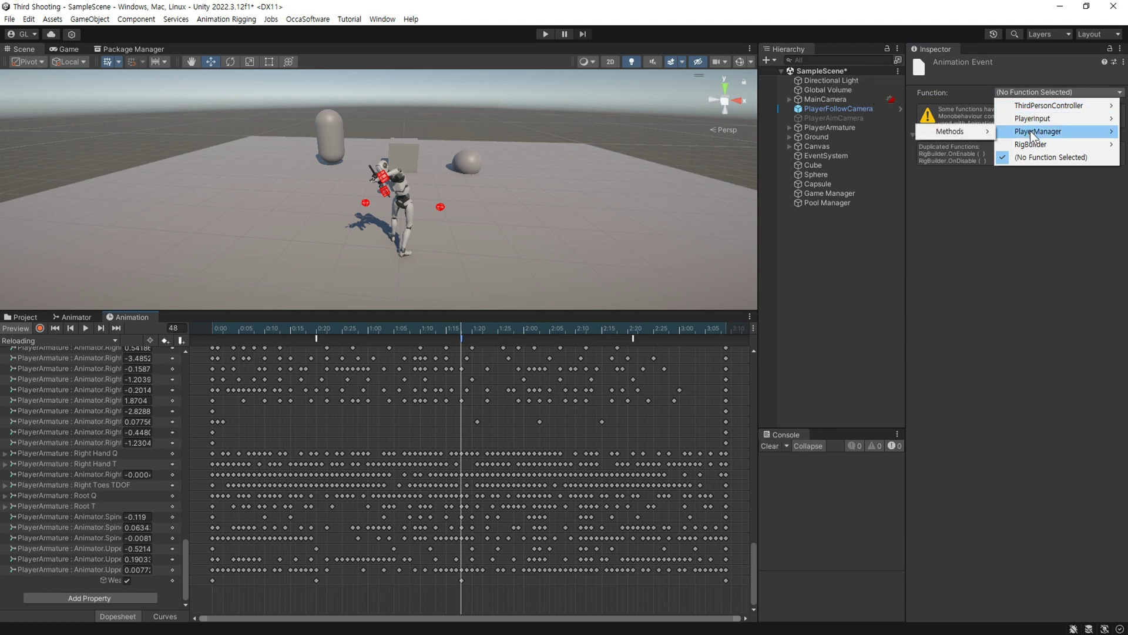
mouse_move(942, 133)
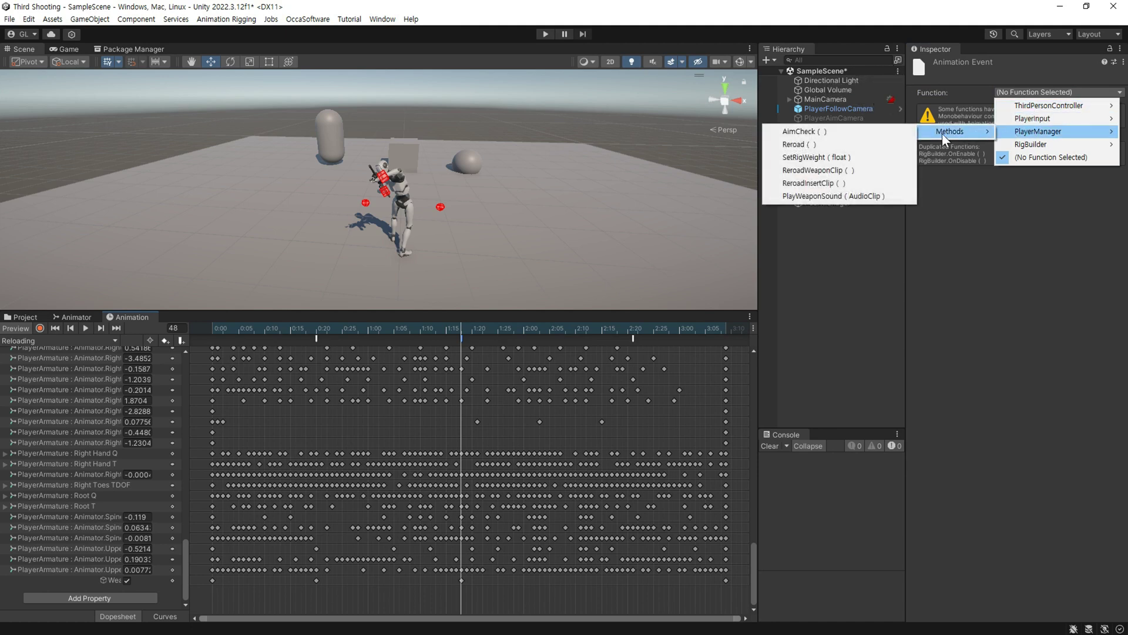
click(856, 188)
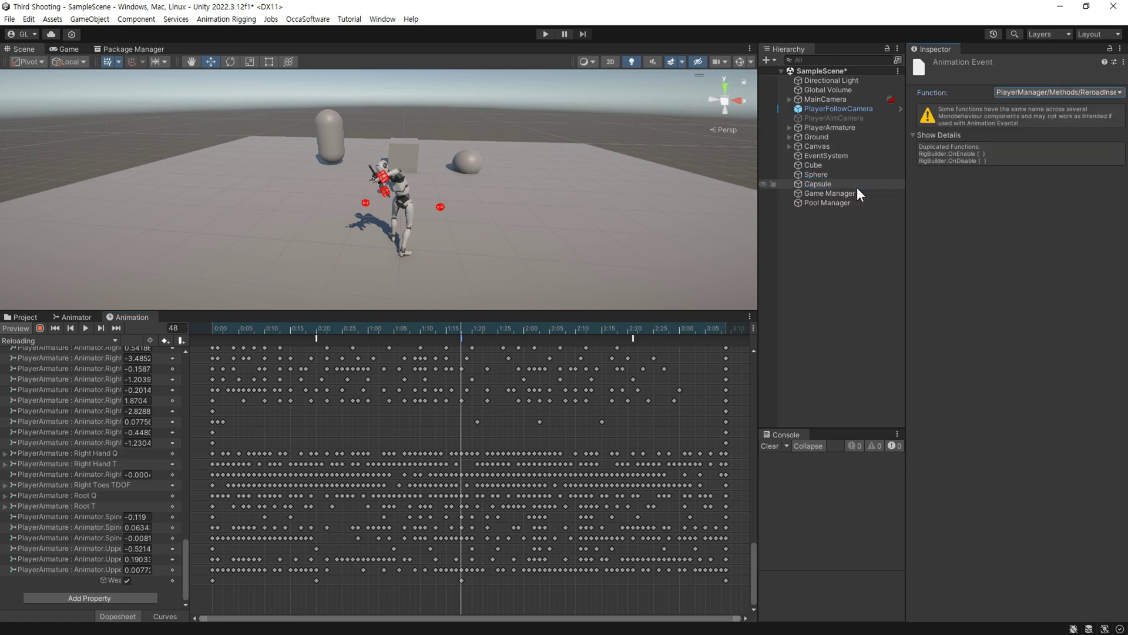
Restore the Scene view layout and start play mode to test
drag(288, 311, 298, 429)
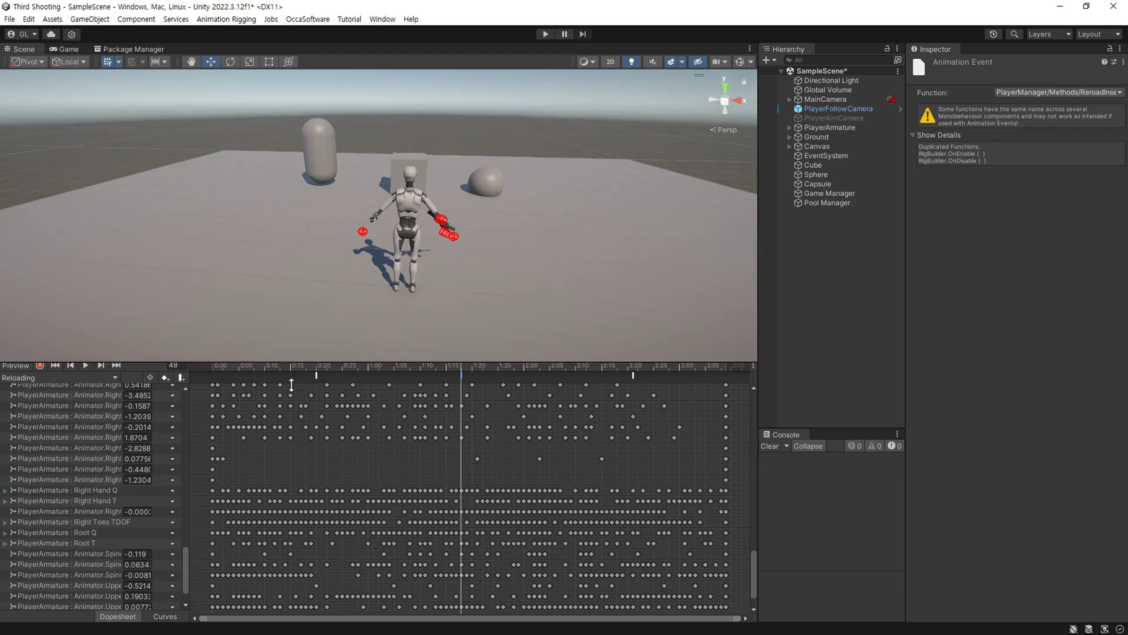
click(24, 434)
key(ctrl+p)
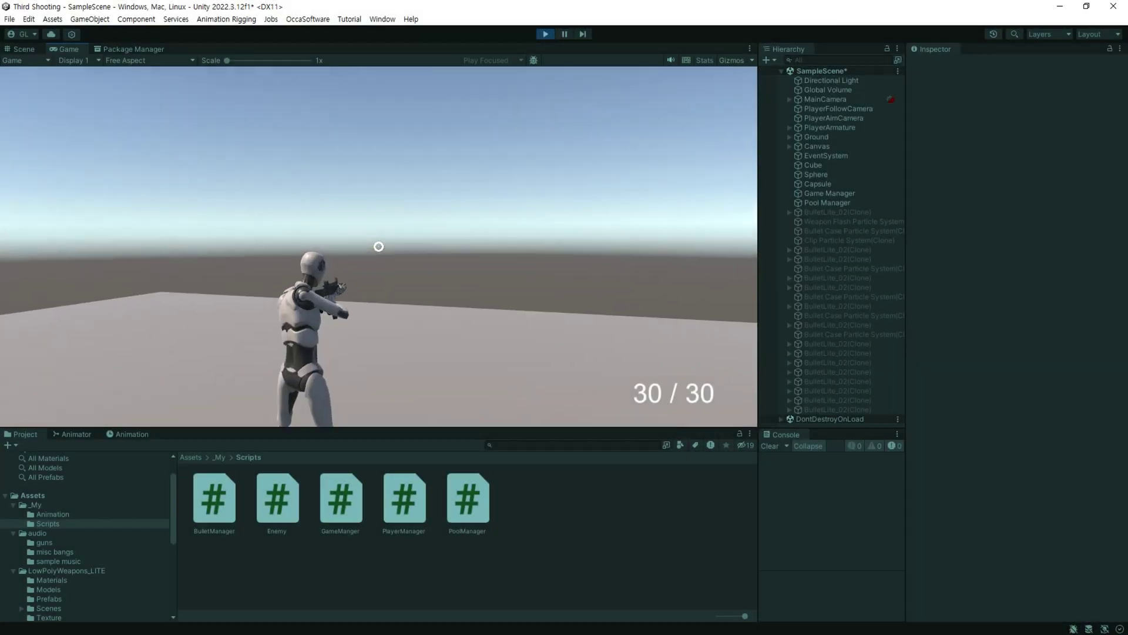
Fire eight shots to drain ammo, reload with R to 30/30, then stop play mode
click(378, 246)
click(379, 246)
click(378, 247)
click(378, 246)
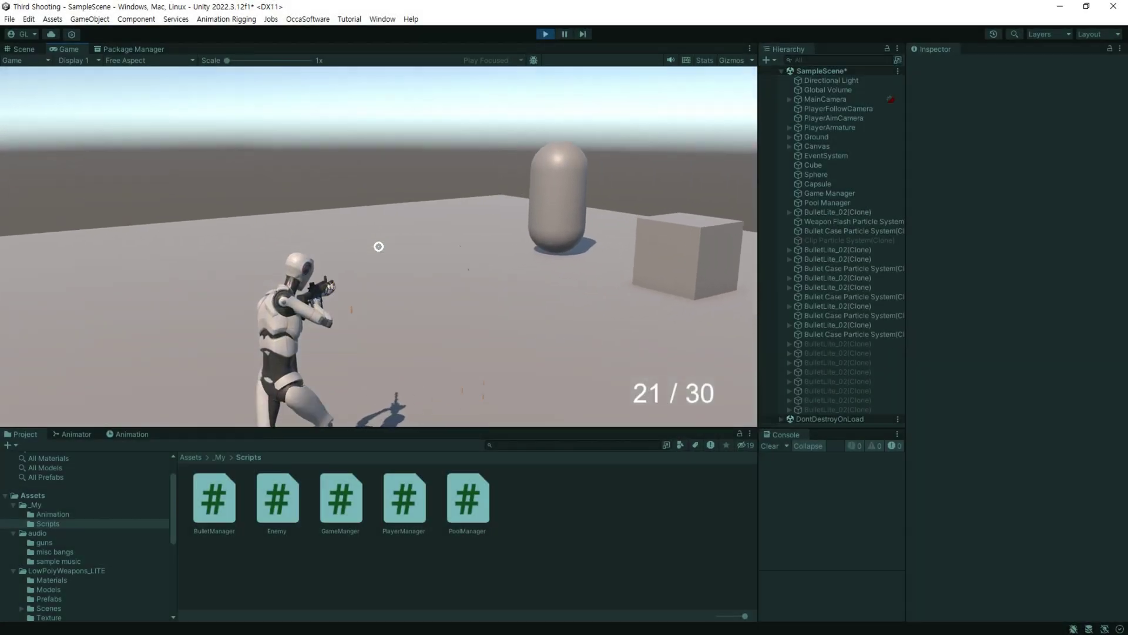
click(378, 246)
click(379, 247)
click(379, 246)
click(378, 246)
click(378, 246)
click(378, 246)
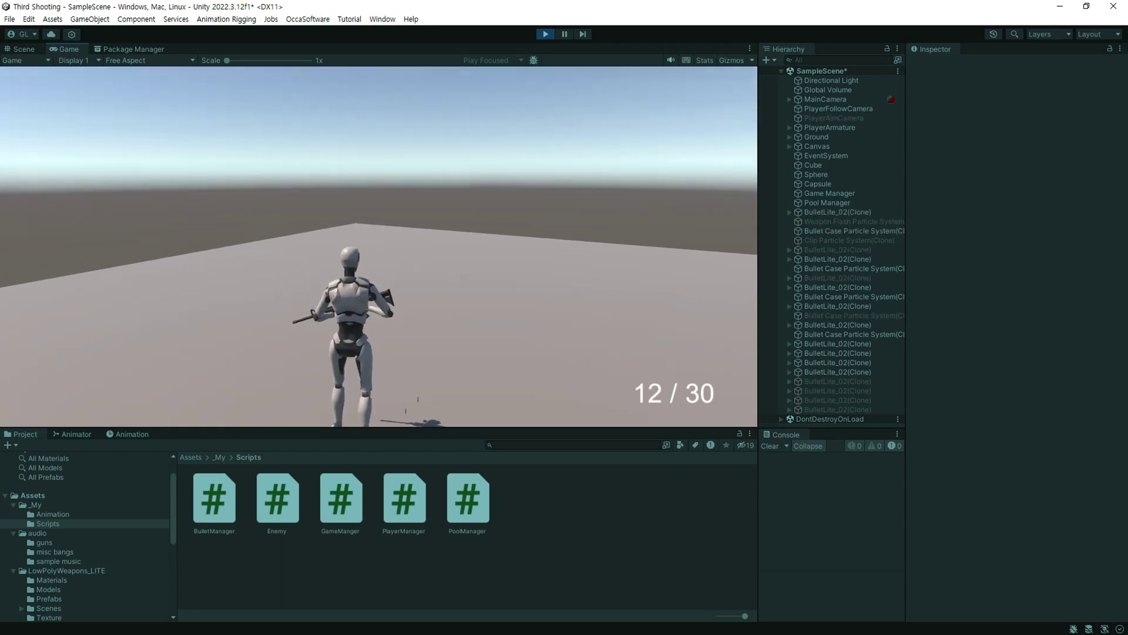
key(r)
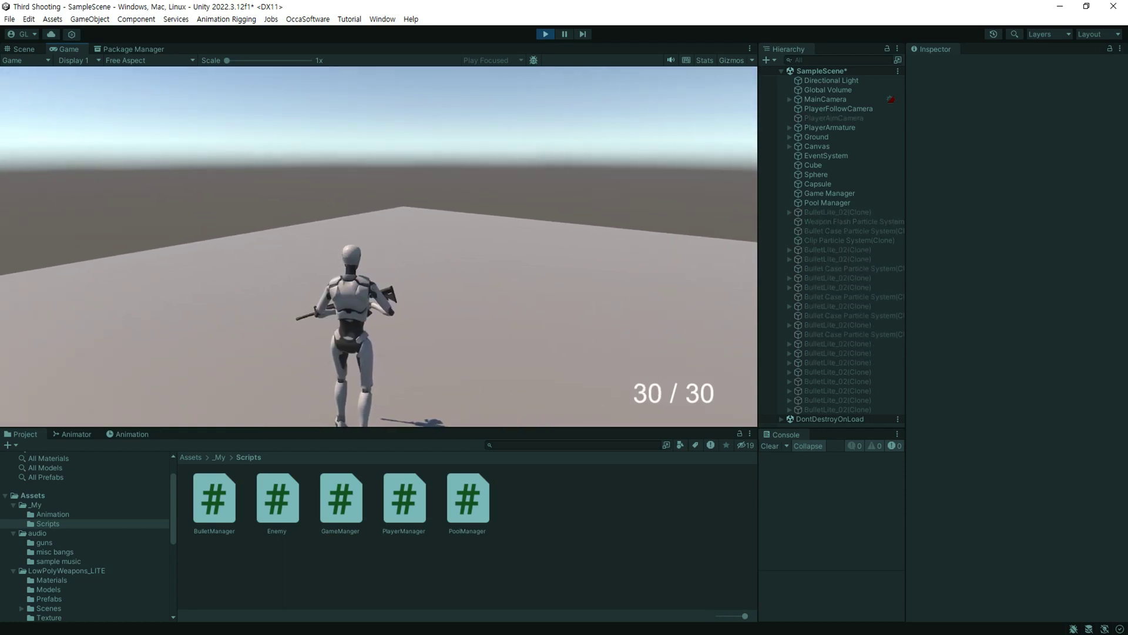
key(ctrl+p)
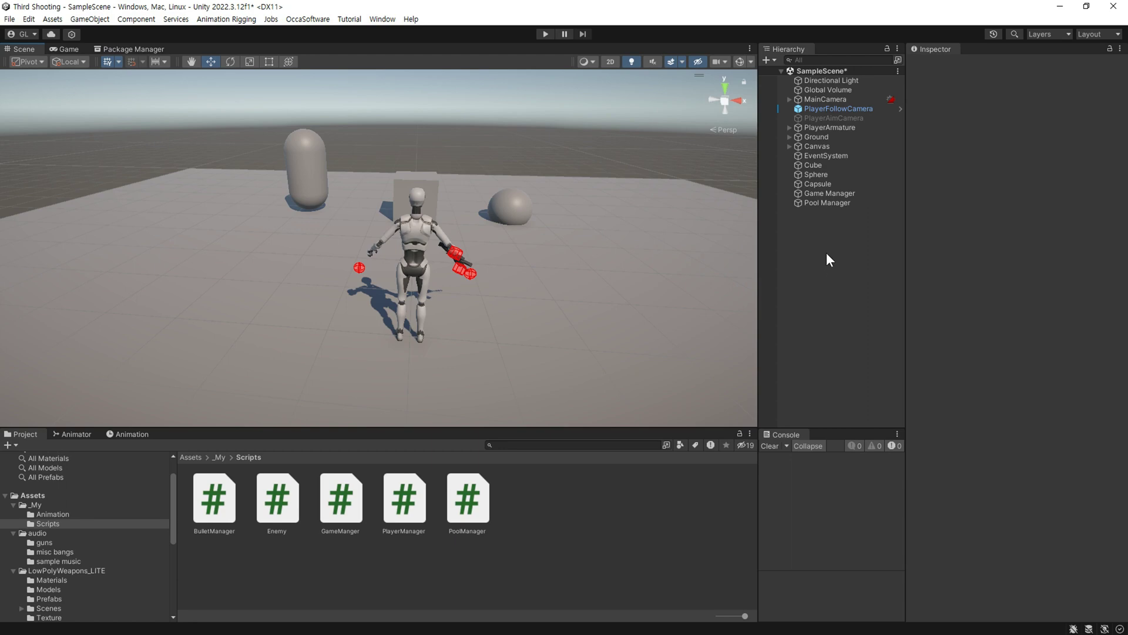
Delete the test Cube, Sphere and Capsule from the Hierarchy
click(826, 176)
click(825, 183)
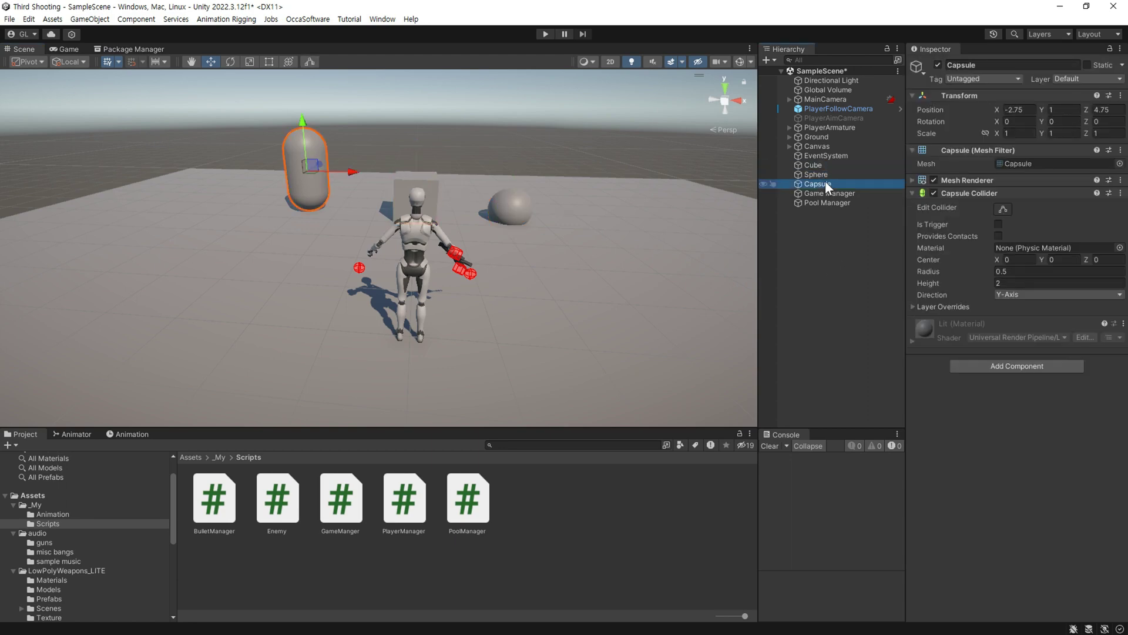
shift+click(818, 165)
key(Delete)
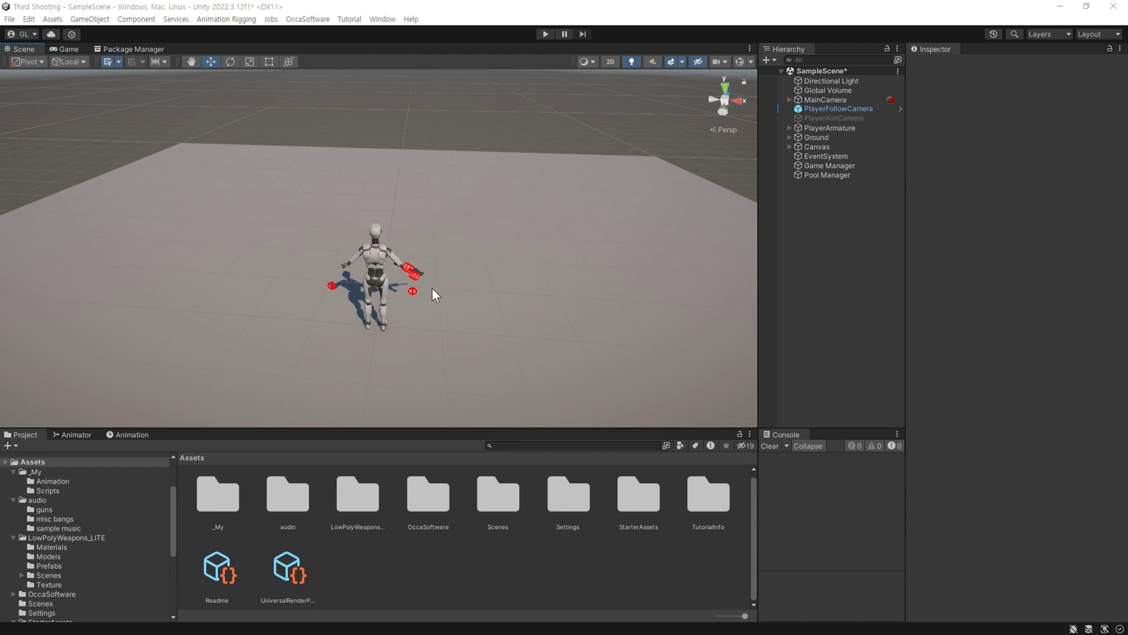
Import the zombie character pack and all files of Low Poly FPS Map Lite
click(121, 48)
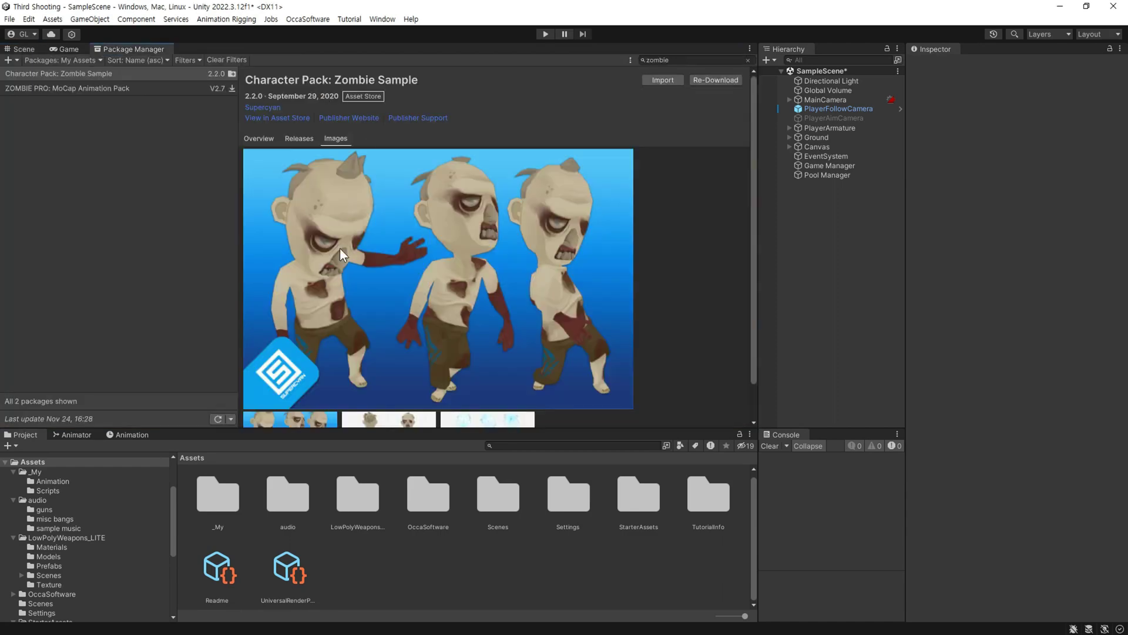
click(668, 80)
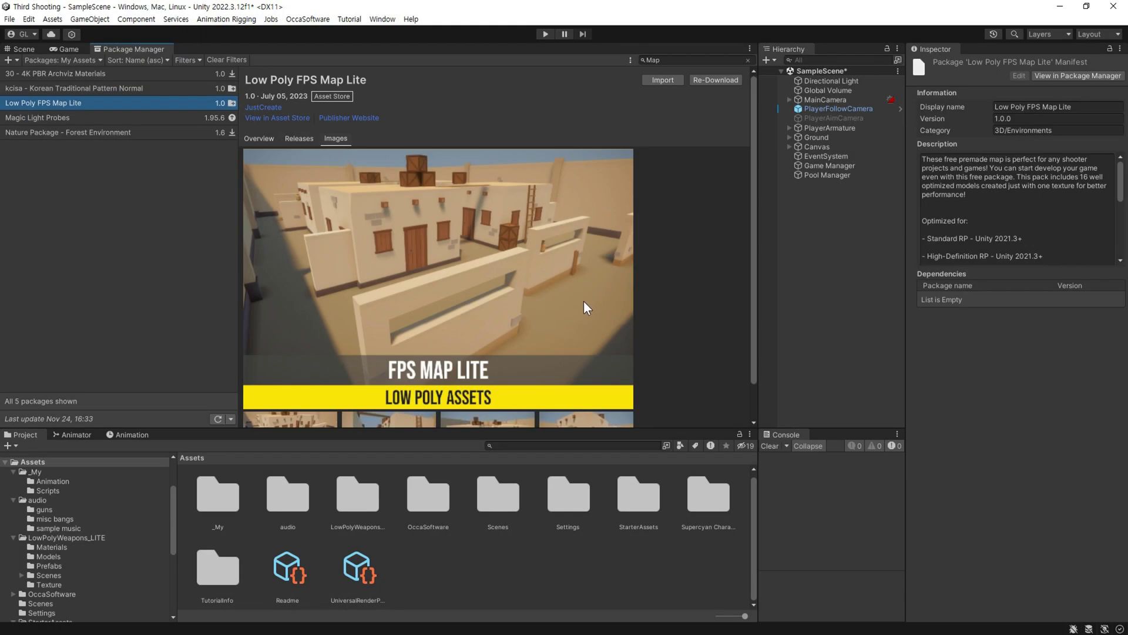
click(662, 79)
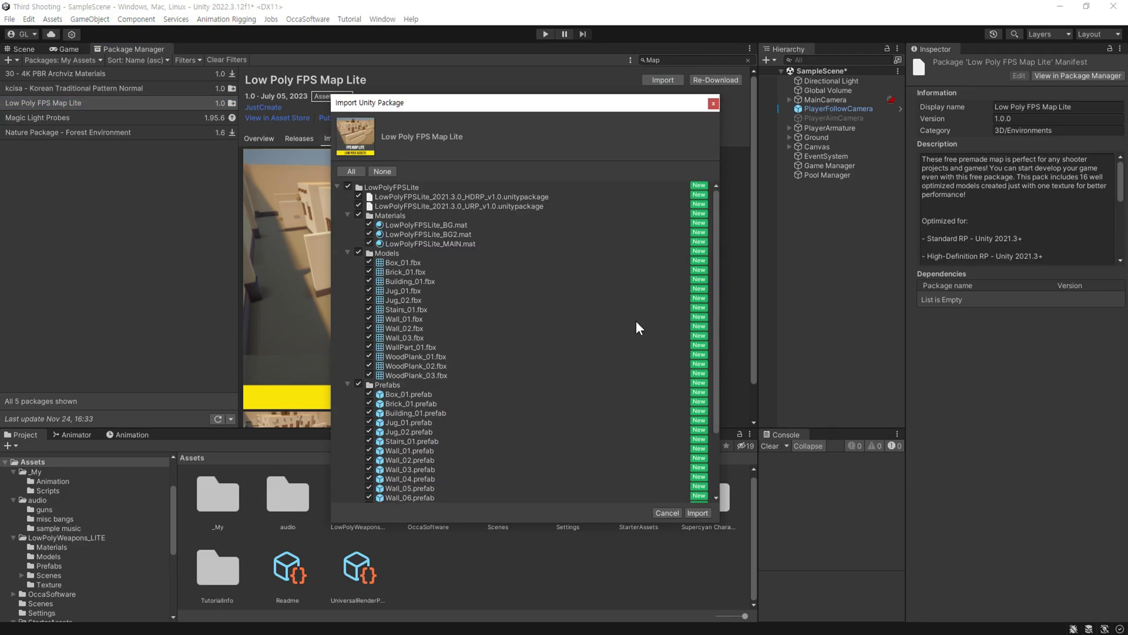
click(700, 513)
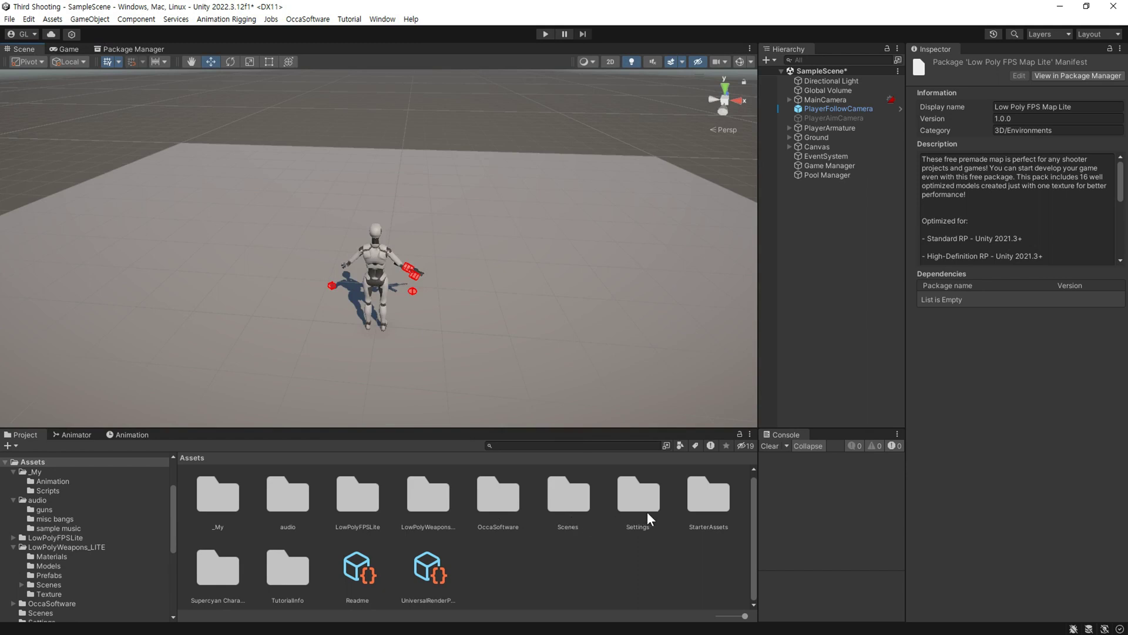
Filter the Project to materials and select the magenta zombie and map materials
click(679, 444)
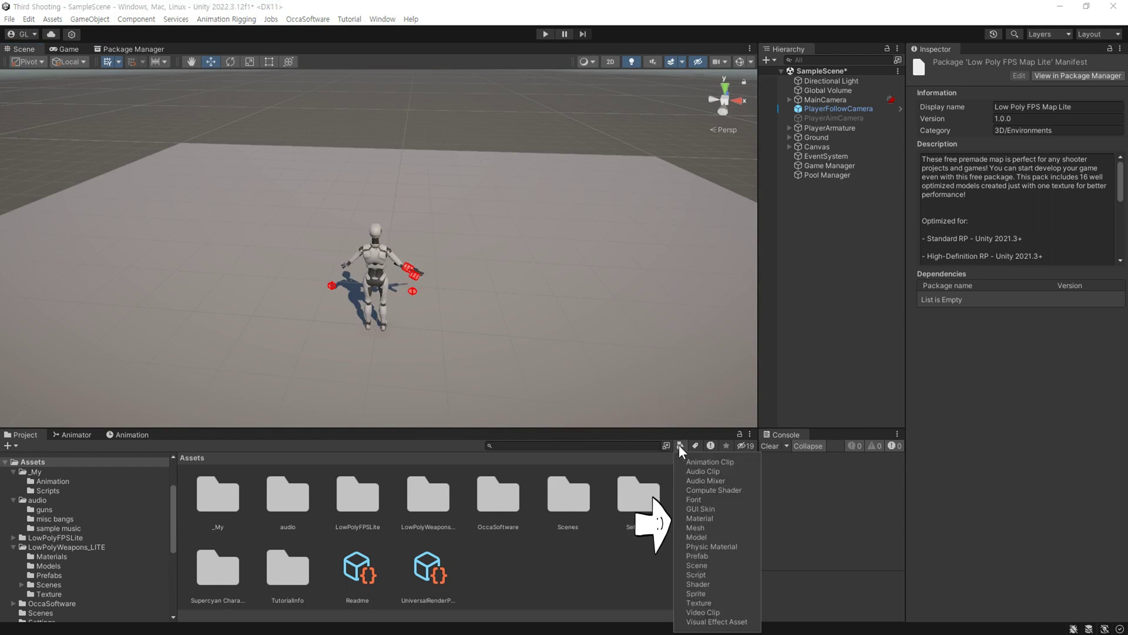
click(731, 517)
click(505, 499)
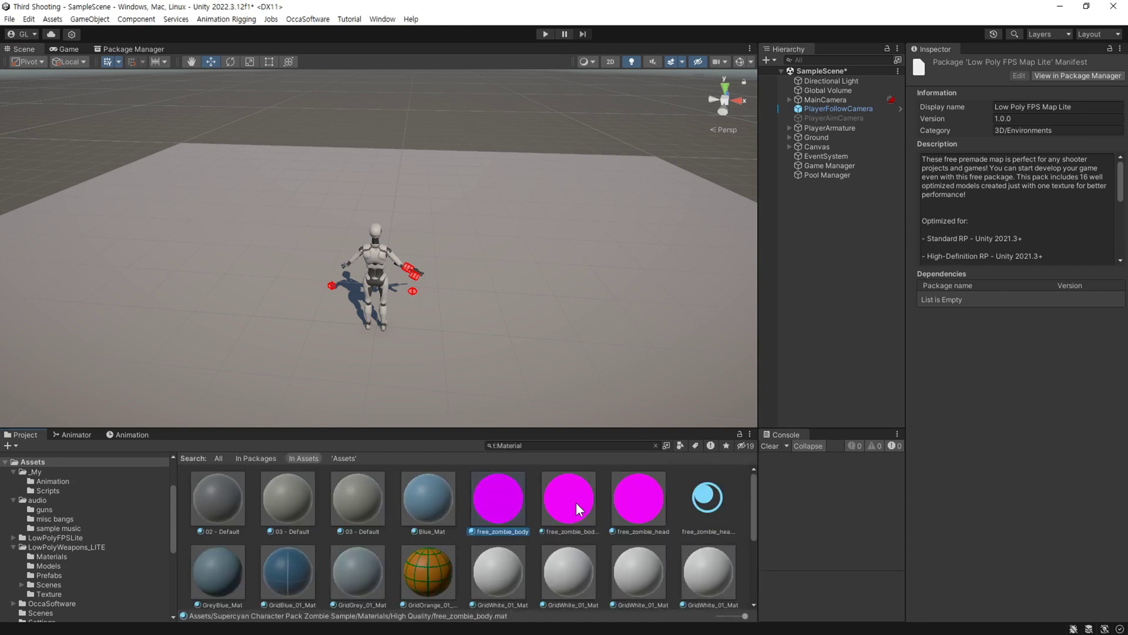
scroll(714, 531, down, 2)
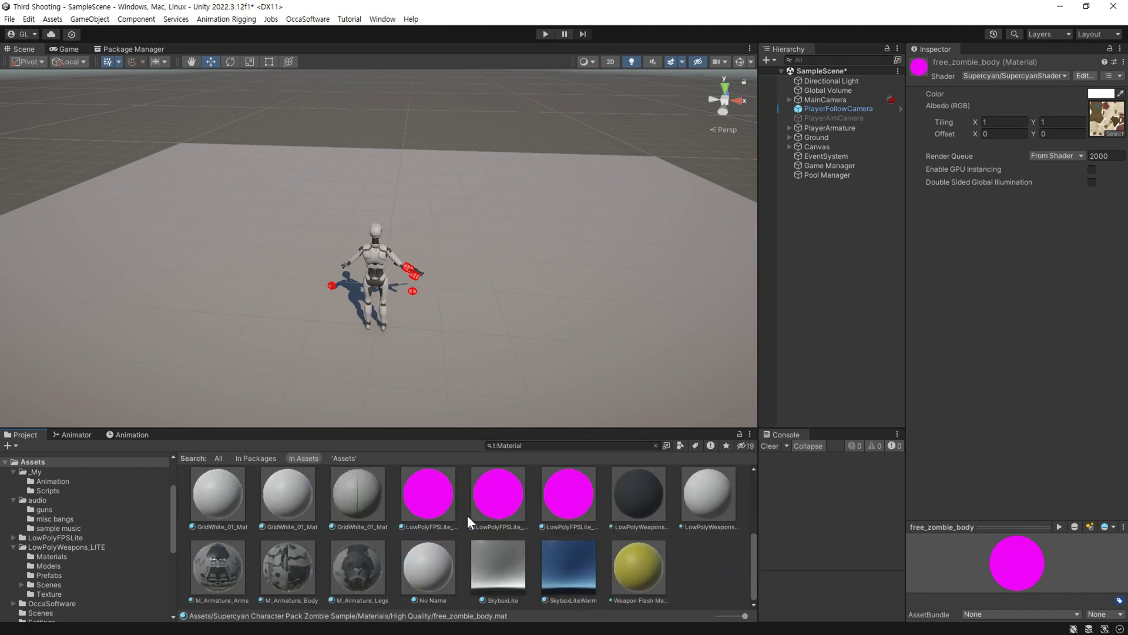
click(447, 511)
shift+click(560, 511)
scroll(664, 570, up, 1)
scroll(665, 570, up, 1)
ctrl+click(517, 501)
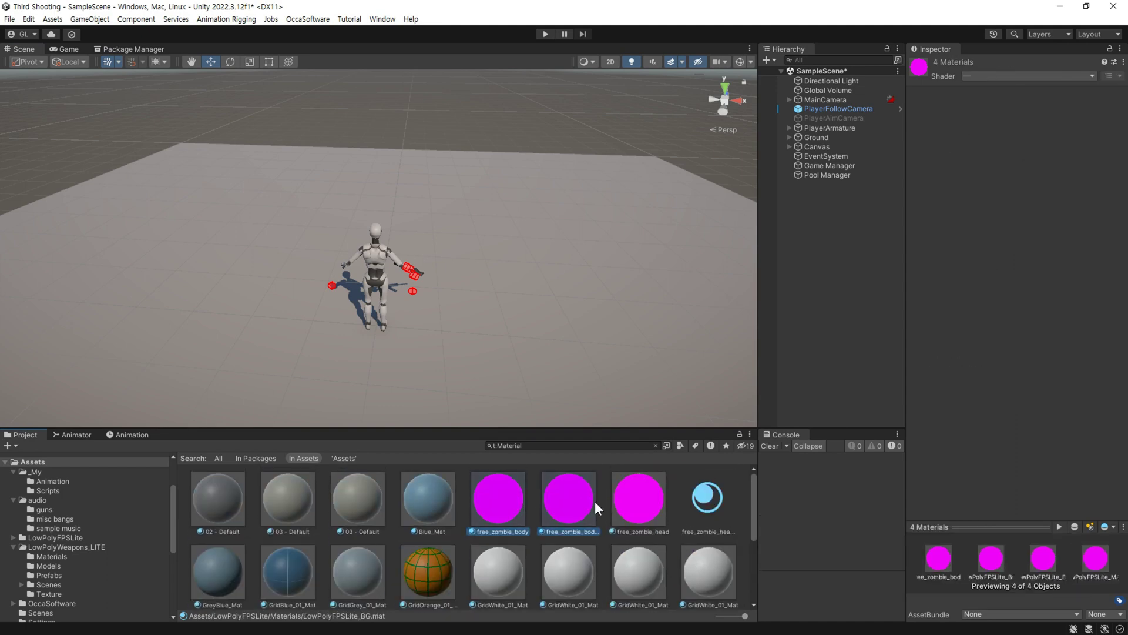
shift+click(705, 501)
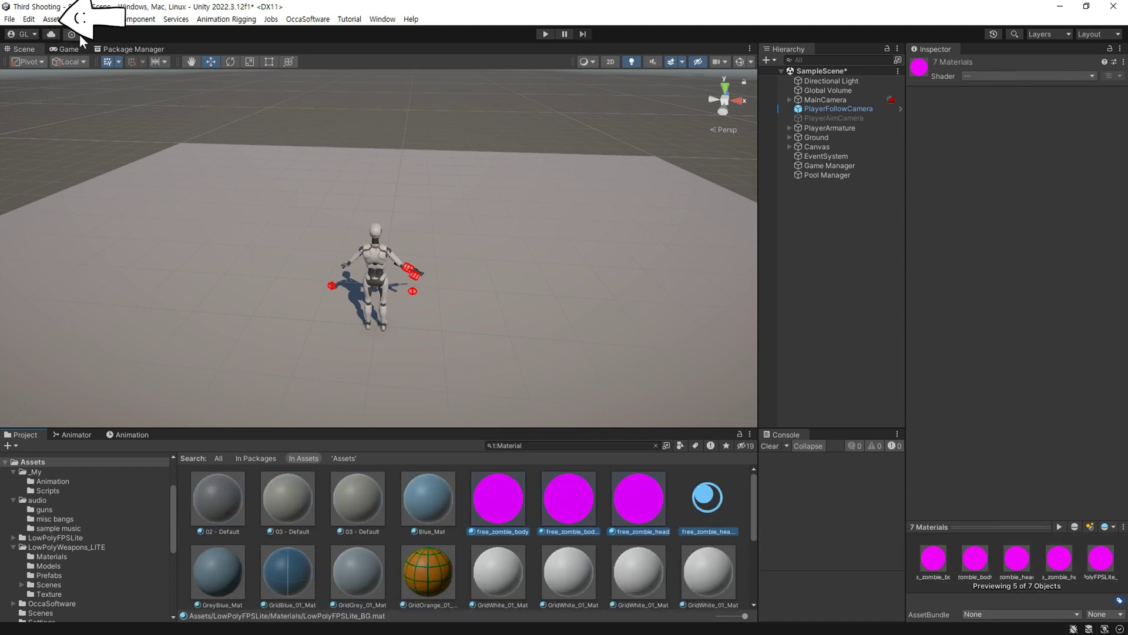
Convert the selected built-in materials to URP, then inspect free_zombie_head
click(29, 19)
mouse_move(79, 464)
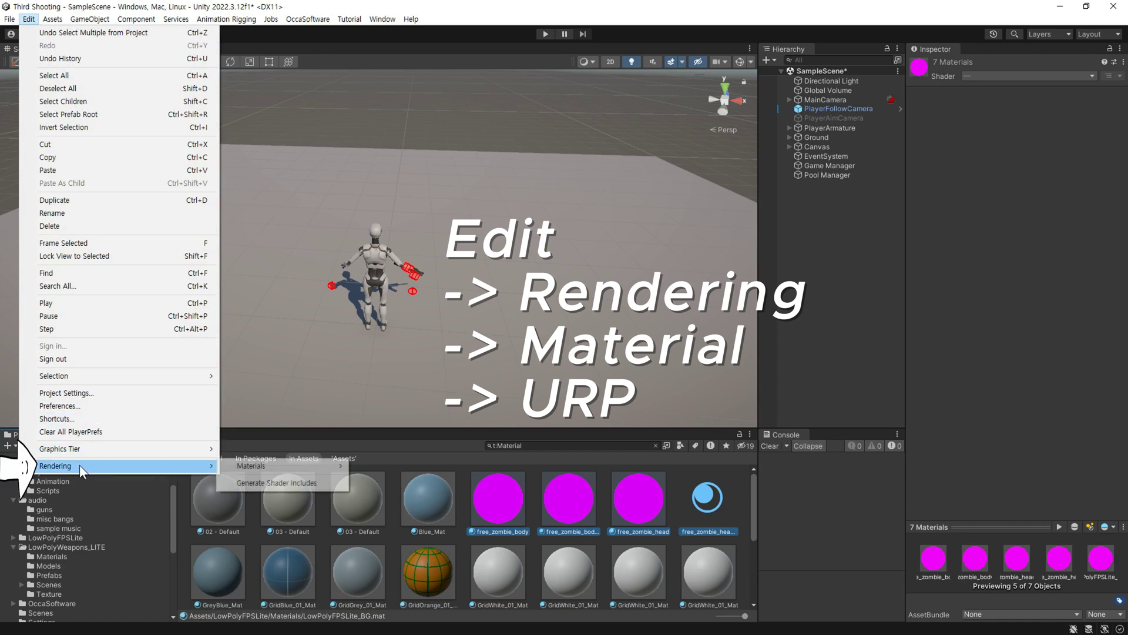
mouse_move(281, 464)
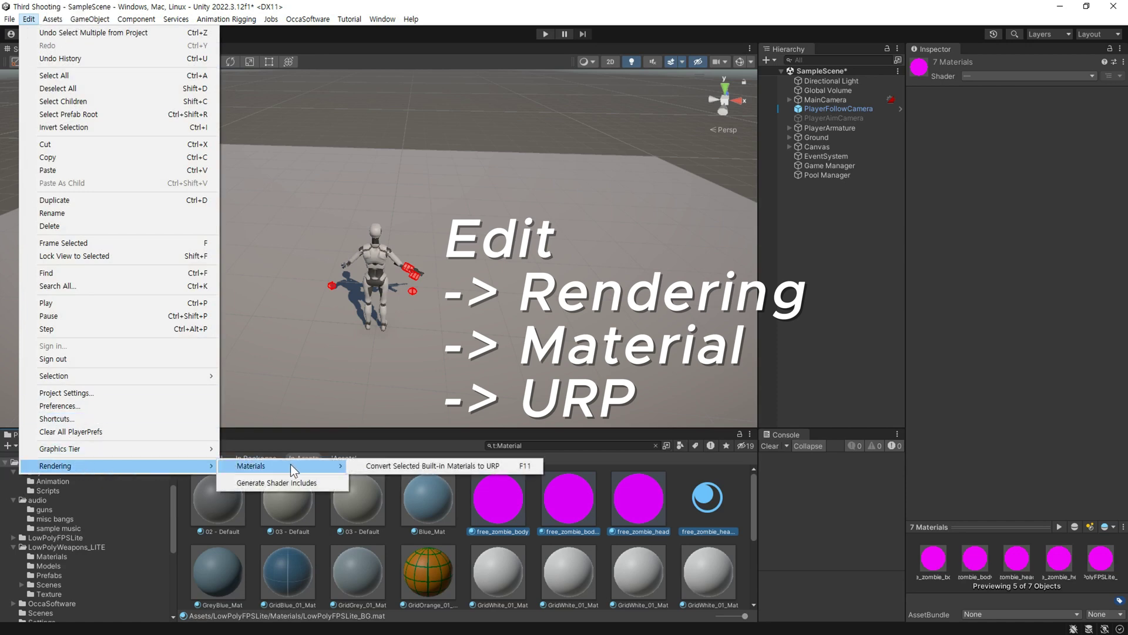
click(436, 467)
click(597, 346)
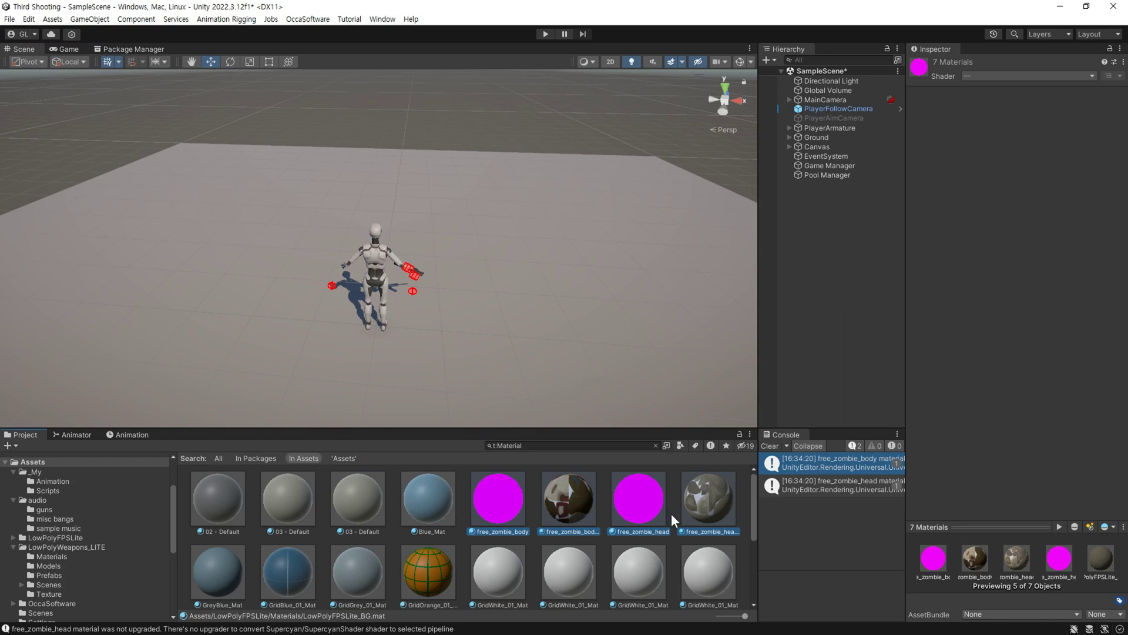
click(644, 511)
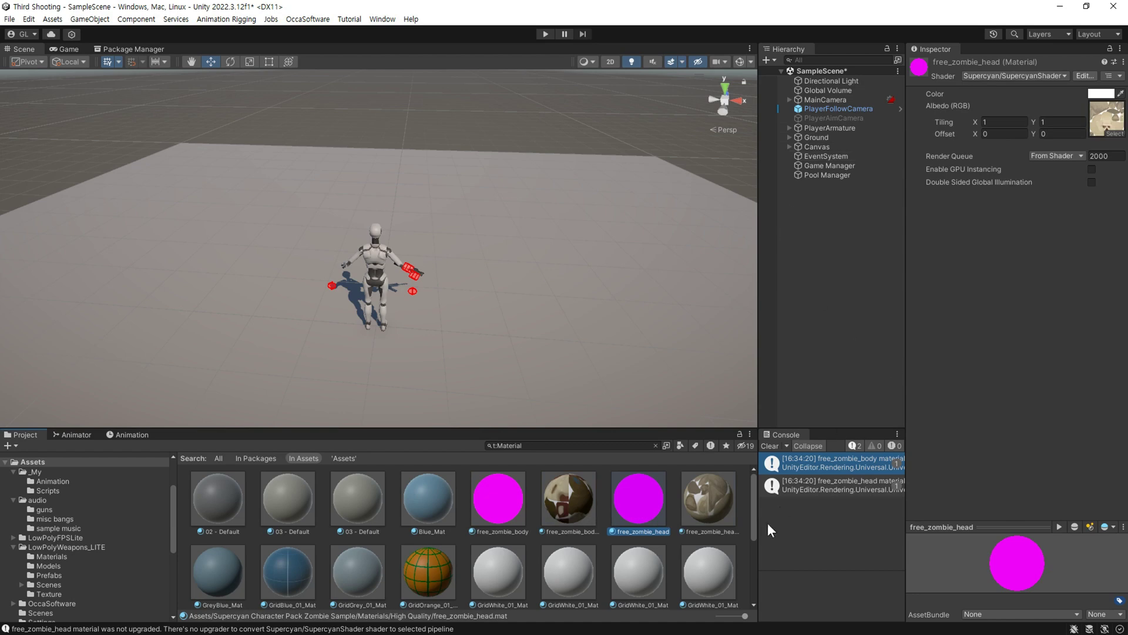
Place a Building_01 prefab from LowPolyFPSLite/Prefabs into the scene
click(770, 446)
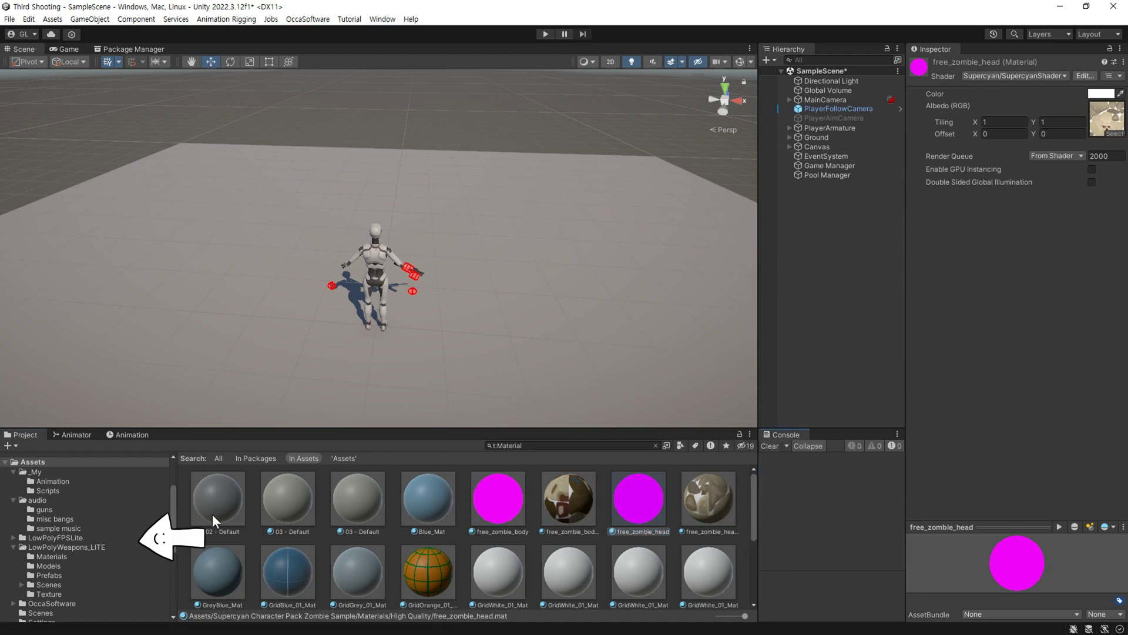
click(13, 538)
scroll(98, 513, down, 1)
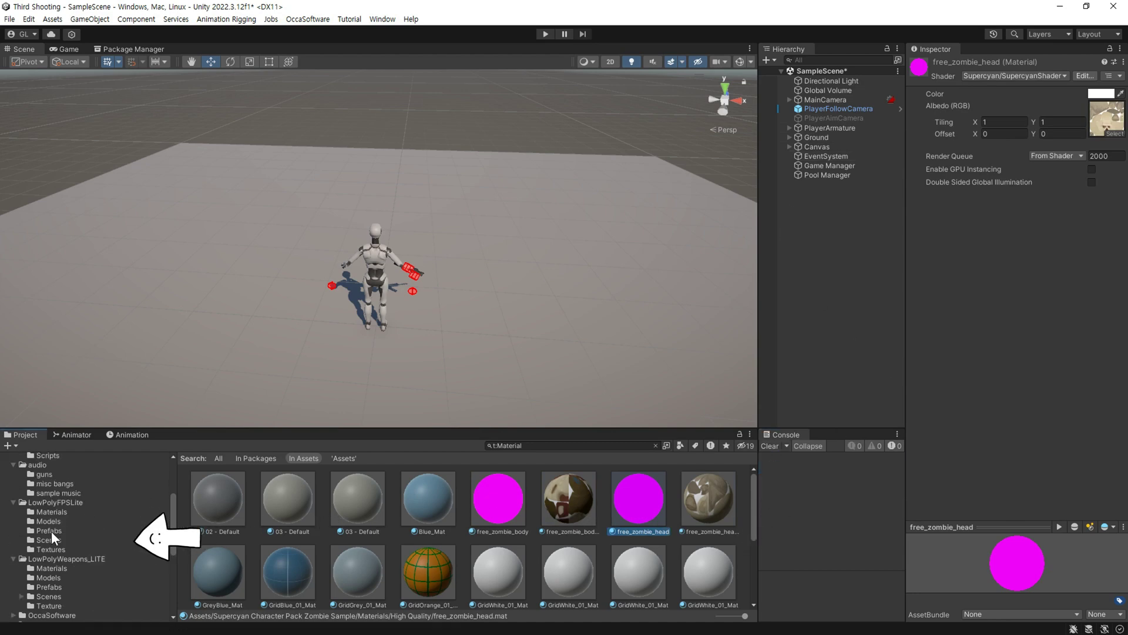
click(49, 531)
click(358, 499)
click(790, 137)
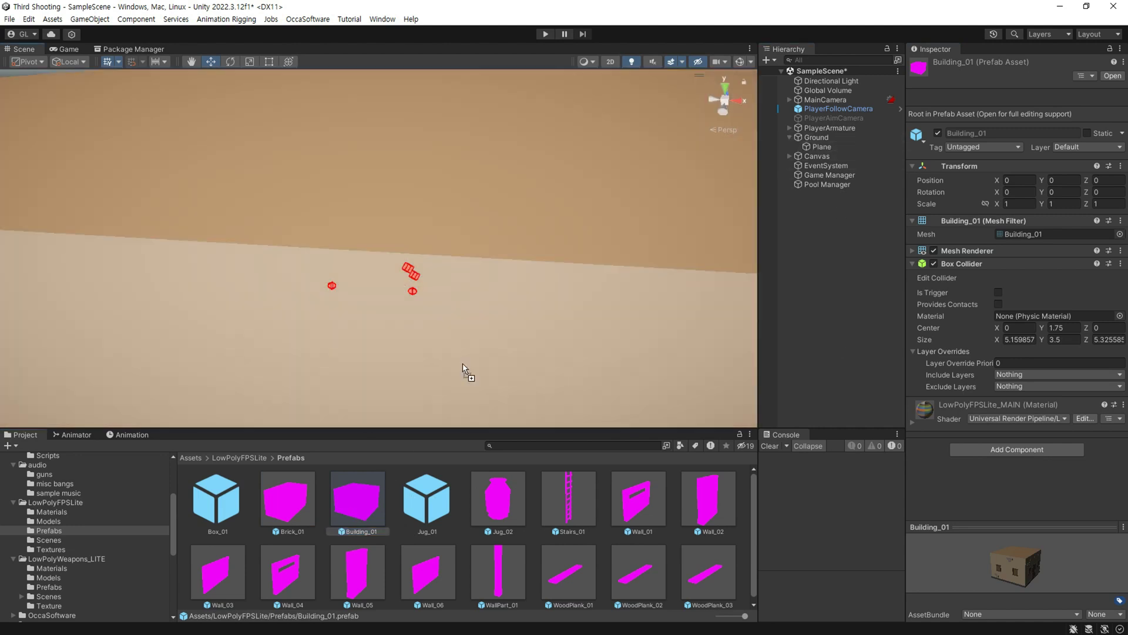
drag(354, 507, 464, 370)
Assign the LowPolyFPSLite_BG2 material to the ground Plane's Mesh Renderer
scroll(343, 300, down, 5)
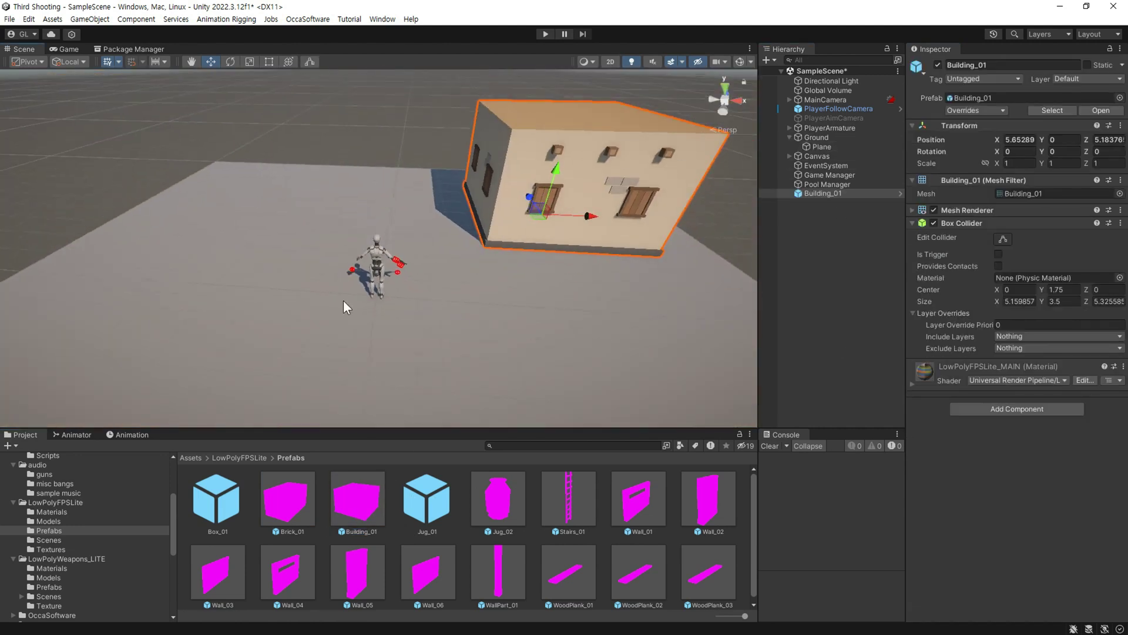
scroll(409, 348, down, 2)
click(51, 511)
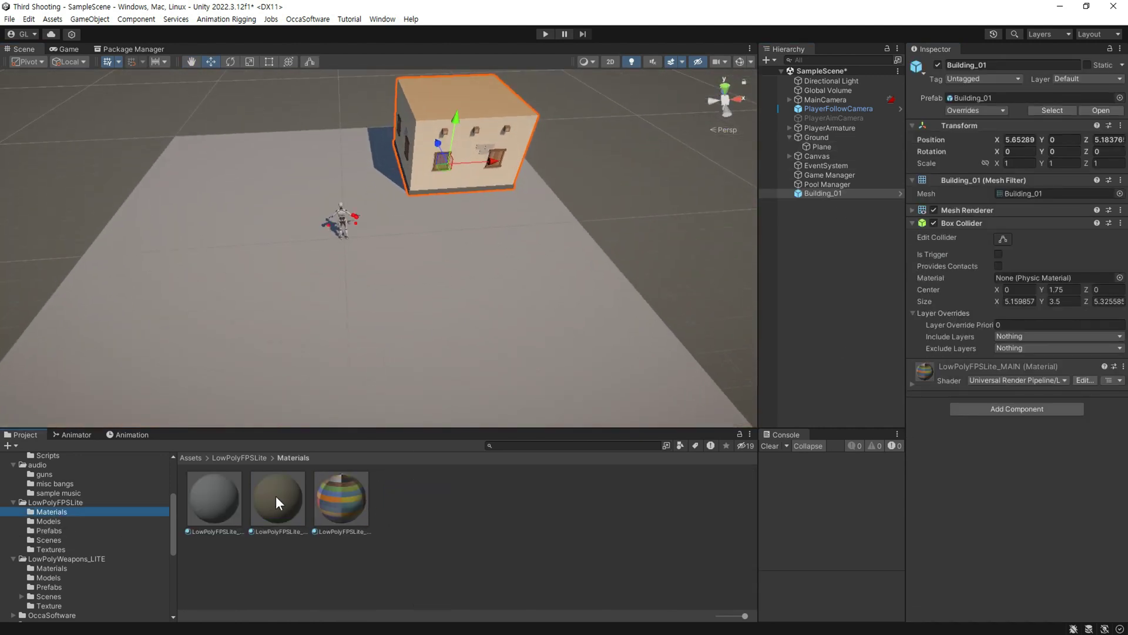
click(822, 146)
click(914, 180)
click(934, 193)
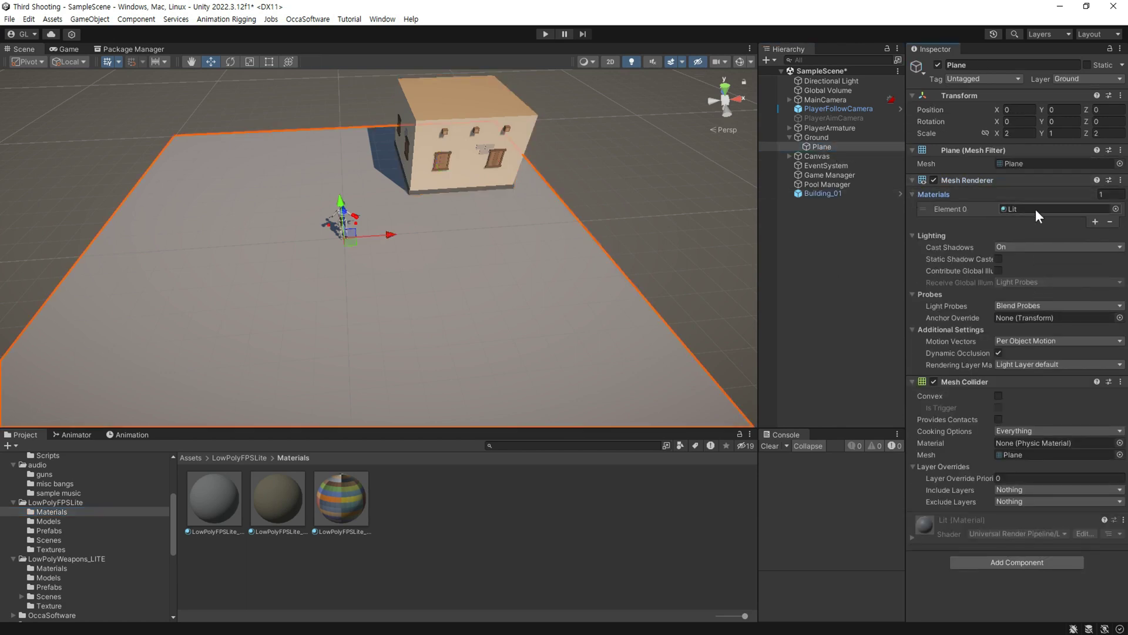
middle_drag(376, 246, 429, 293)
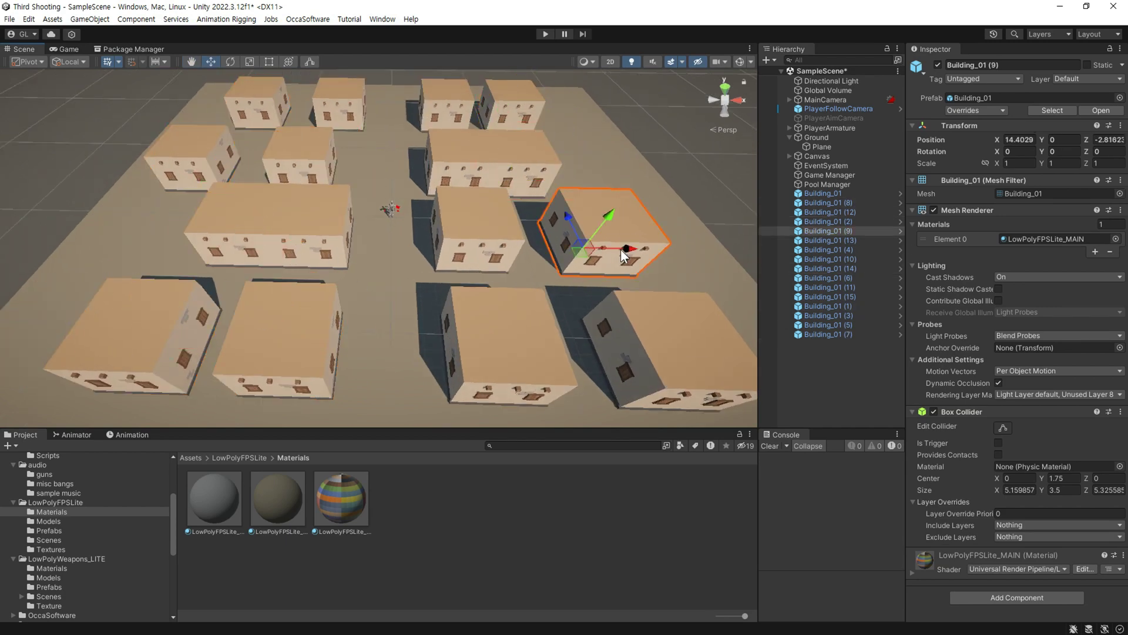
Put all sixteen building copies on the Ground layer
click(823, 193)
shift+click(834, 331)
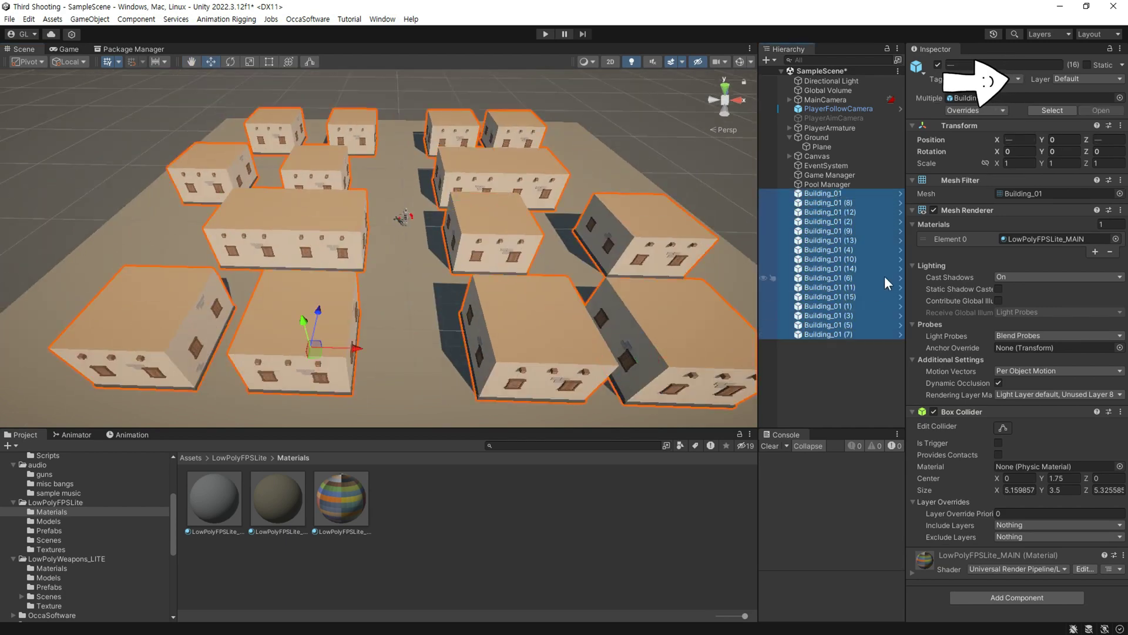
click(1088, 78)
click(1070, 143)
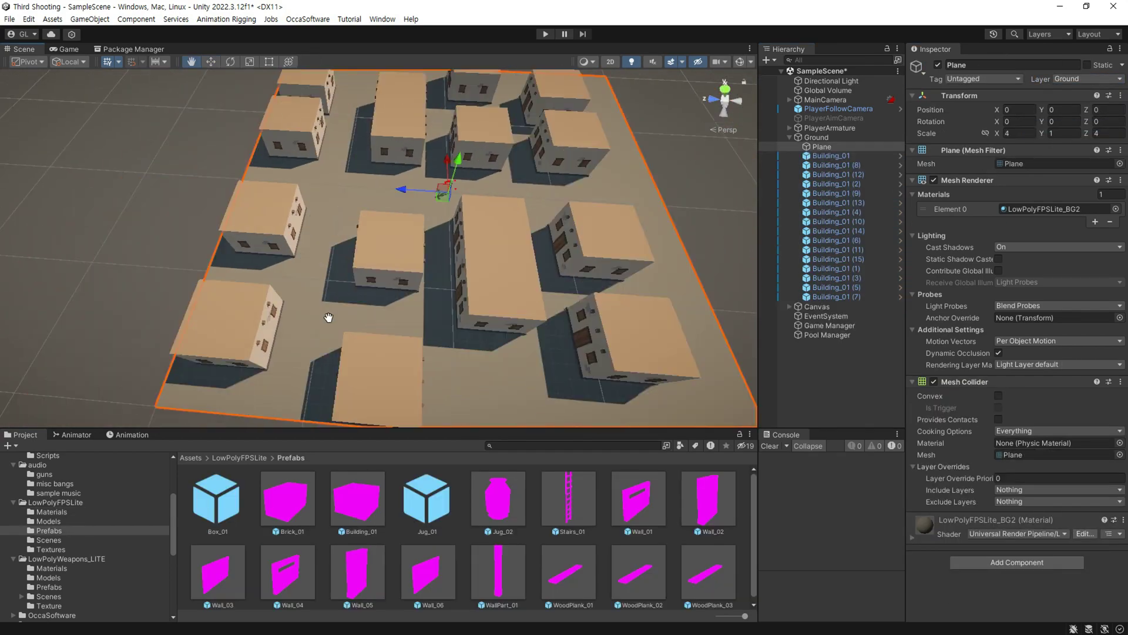
Add a Wall_06 prefab to the scene stretched to X scale 4
right_drag(329, 317, 343, 104)
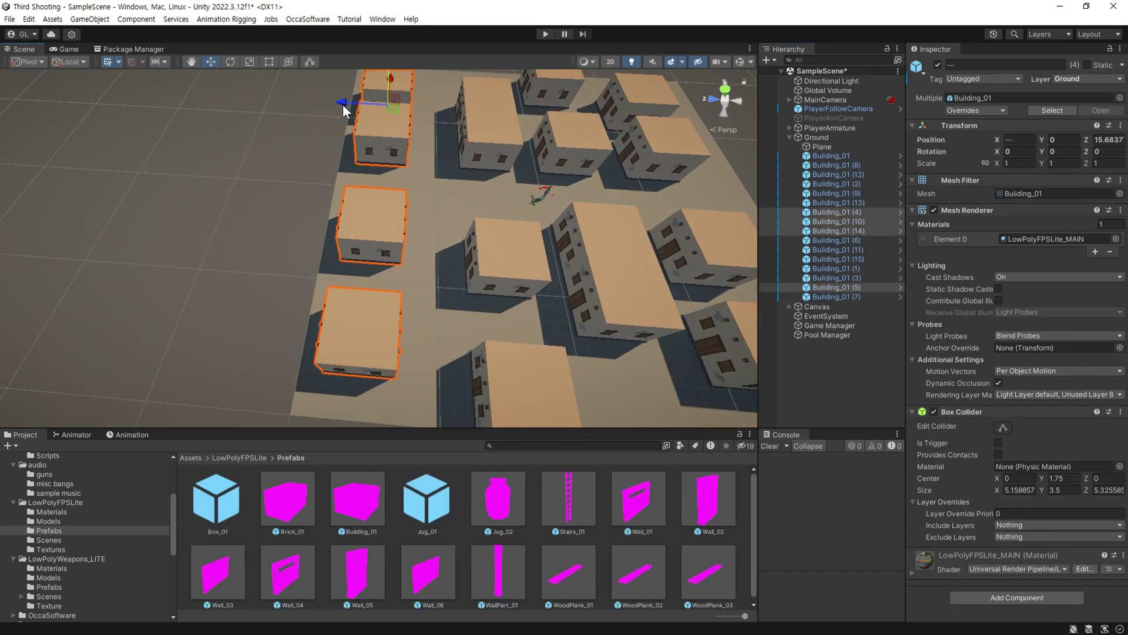
mouse_move(497, 499)
mouse_down()
mouse_move(745, 257)
mouse_move(817, 137)
mouse_up()
click(1020, 163)
text(4)
Duplicate the wall, rotating copies 90 degrees on Y, and position them around the town
right_drag(685, 209, 457, 232)
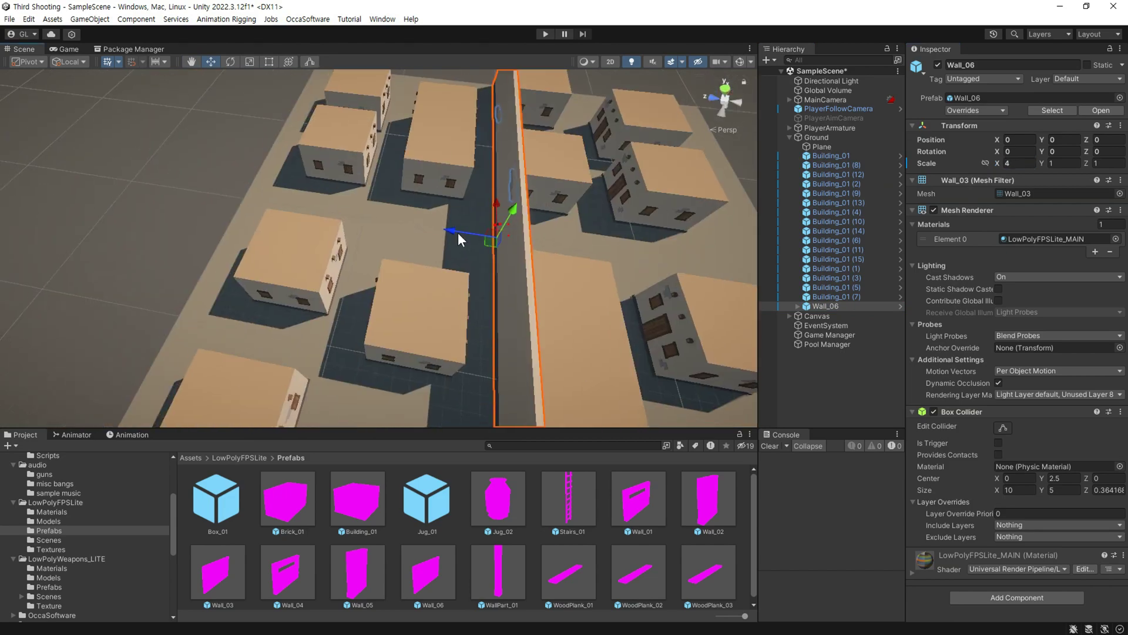
key(ctrl+d)
drag(436, 223, 583, 252)
mouse_move(583, 252)
right_down()
mouse_move(331, 176)
mouse_move(427, 295)
right_up()
drag(428, 295, 399, 371)
key(ctrl+d)
click(1068, 151)
text(90)
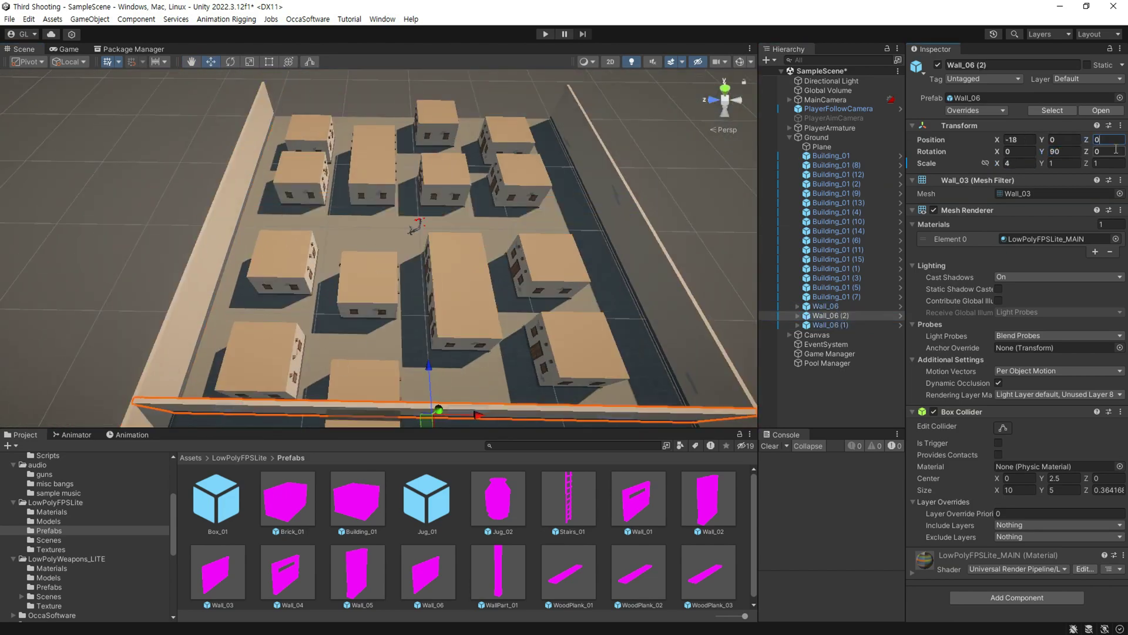
key(ctrl+d)
right_drag(446, 247, 399, 294)
Put all four Wall_06 walls on the Ground layer
click(831, 317)
click(820, 305)
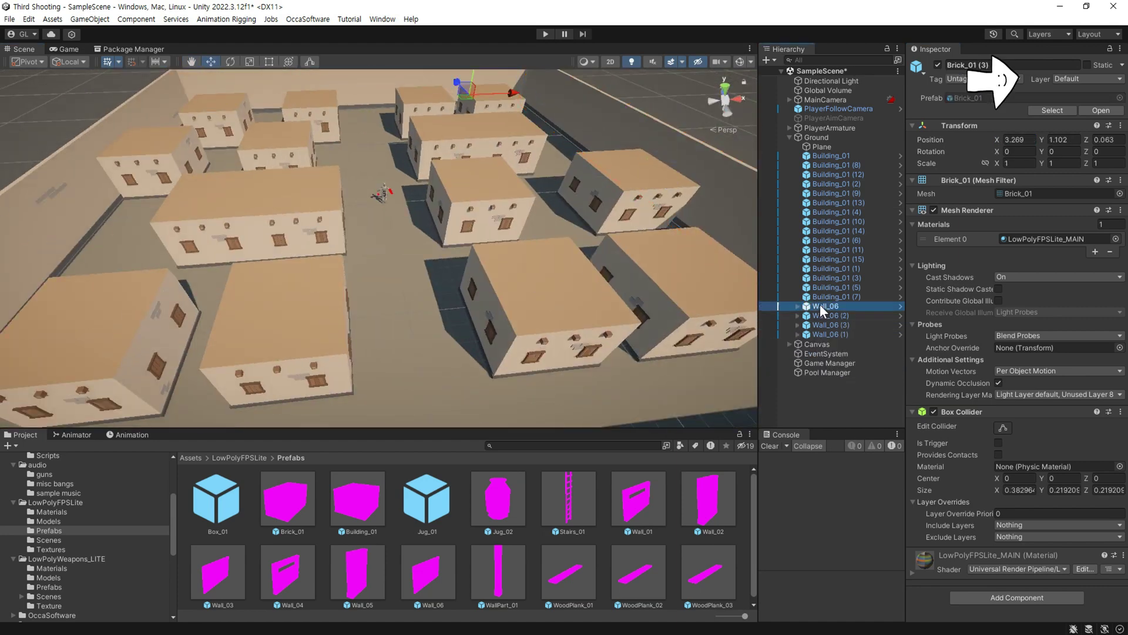
shift+click(824, 334)
click(1081, 80)
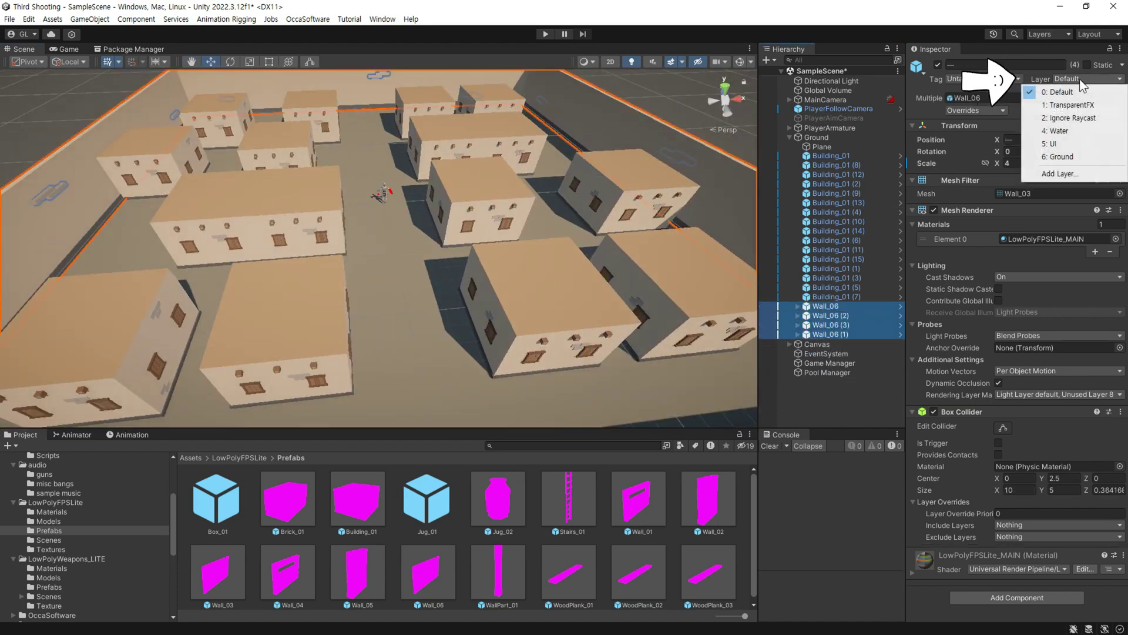
click(1082, 154)
click(496, 348)
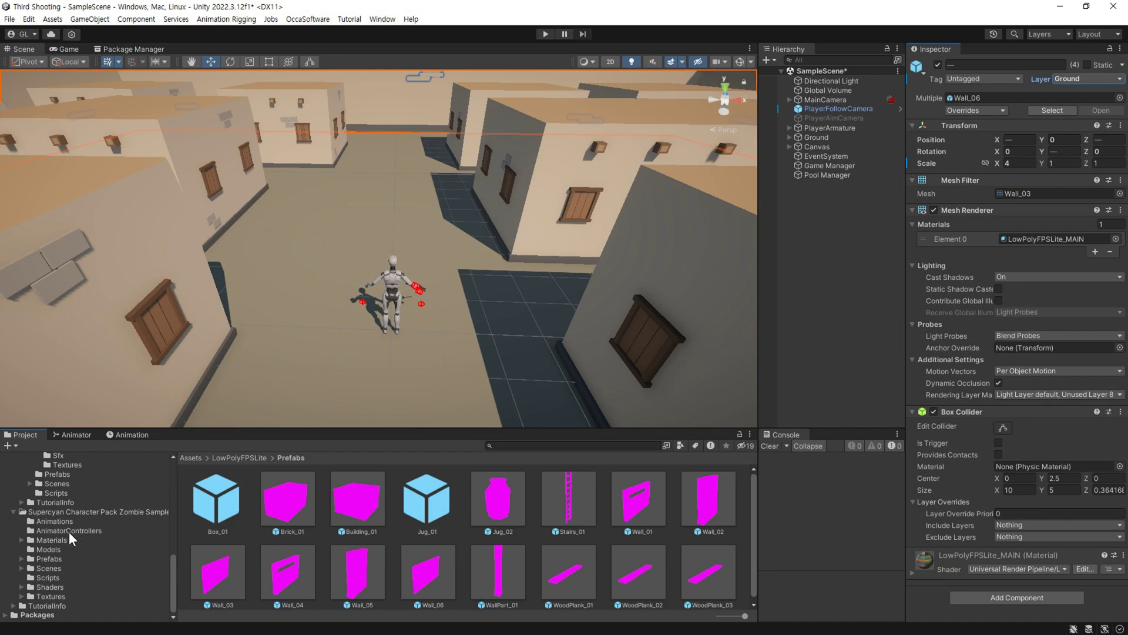
Drag MobileFreeZombie from Supercyan Prefabs > Base > Mobile into the street near the player
click(20, 558)
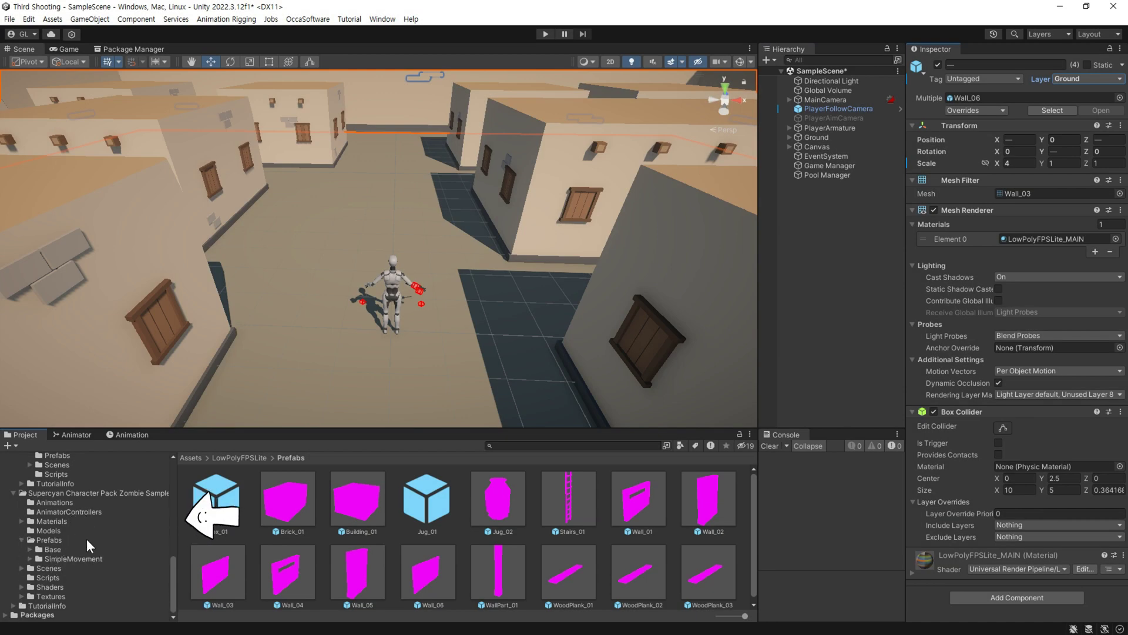
click(28, 548)
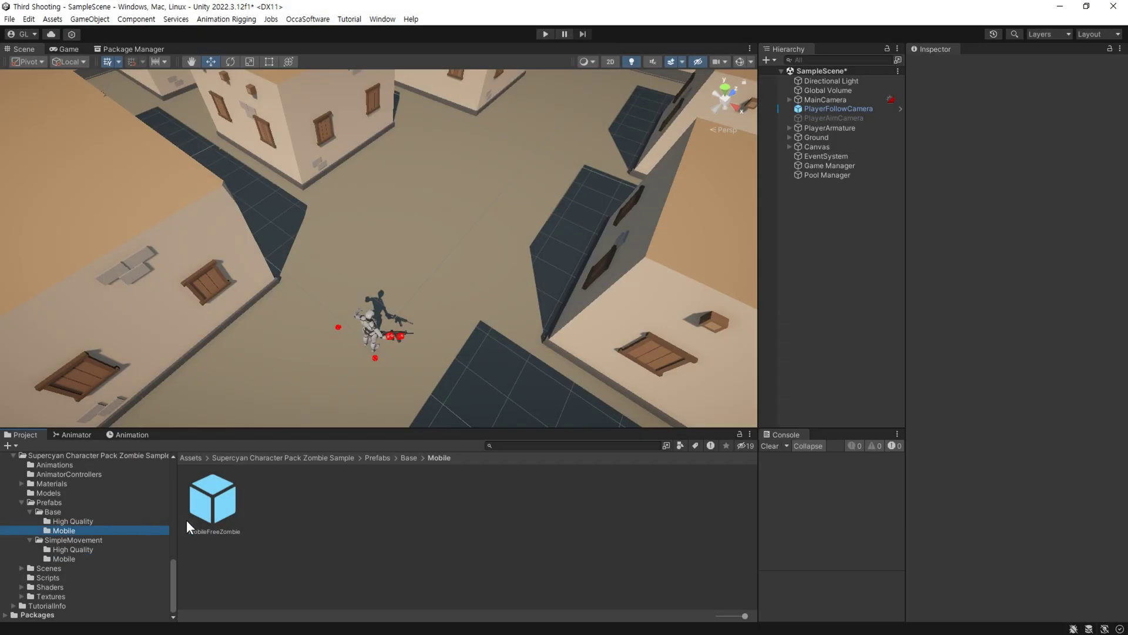
drag(210, 499, 409, 329)
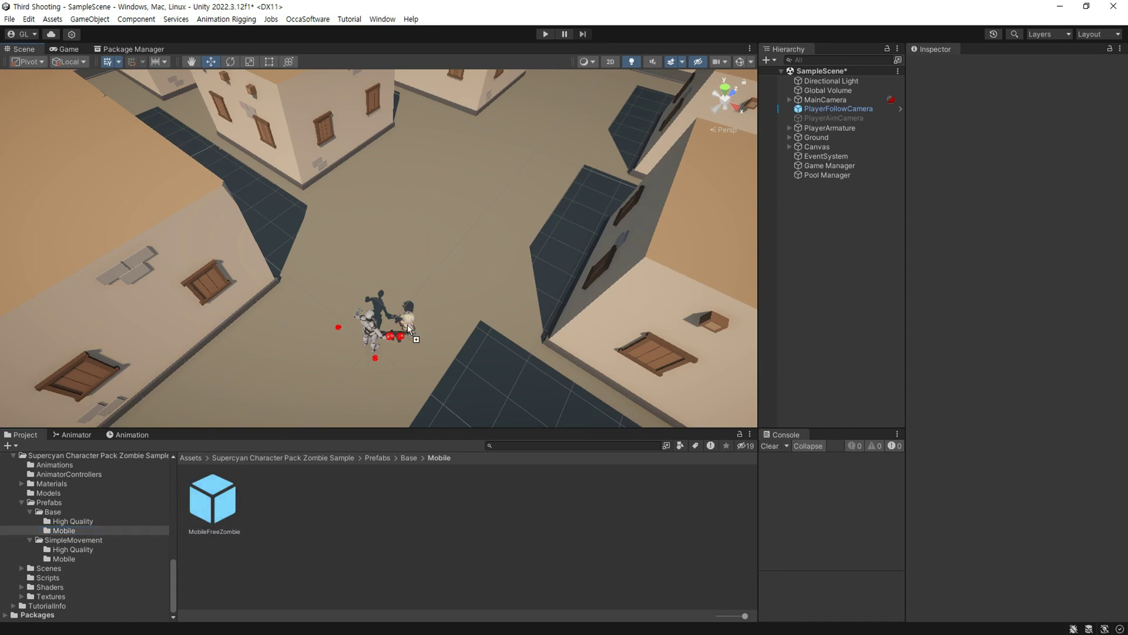
drag(470, 240, 470, 243)
alt+drag(434, 308, 407, 305)
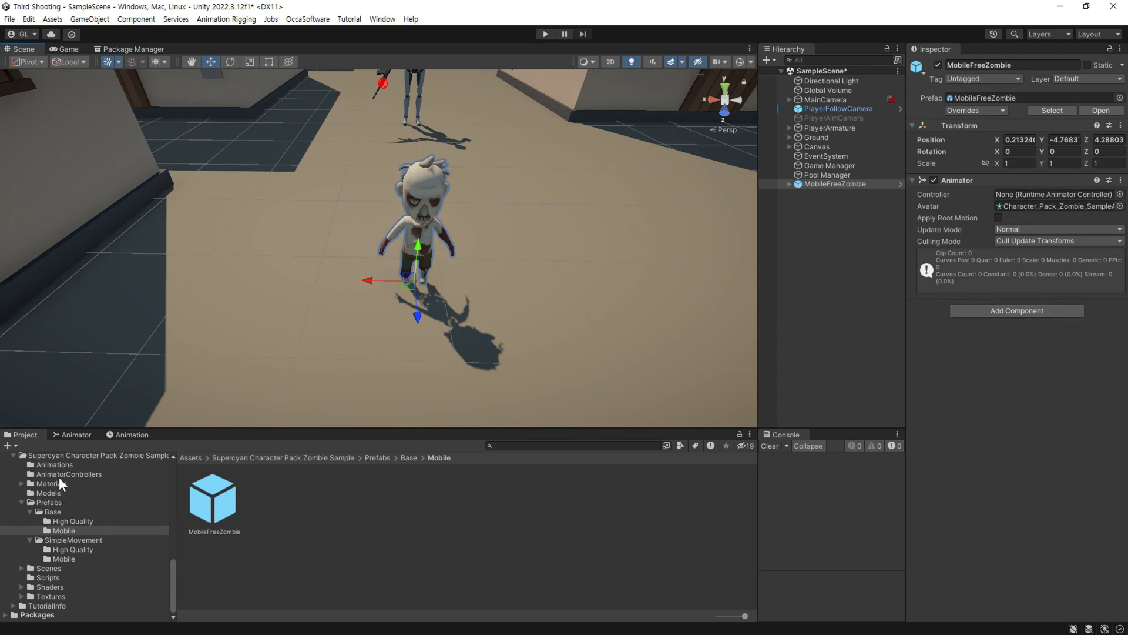
Assign FreeZombieController to the zombie's Animator and add a Capsule Collider
click(91, 474)
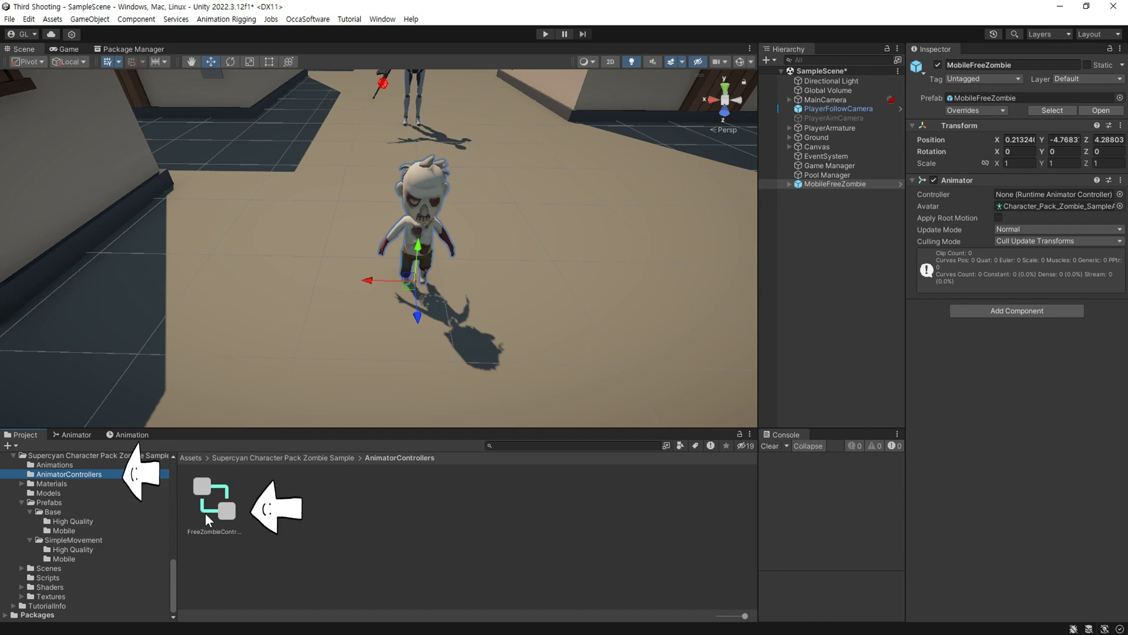
drag(206, 512, 1024, 194)
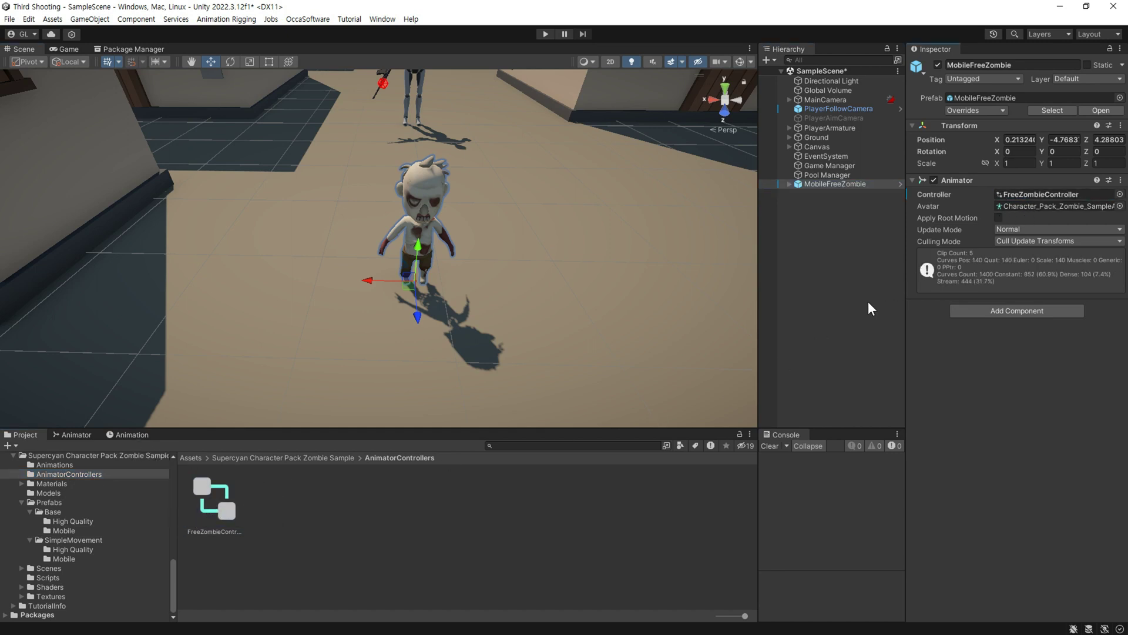
click(1011, 310)
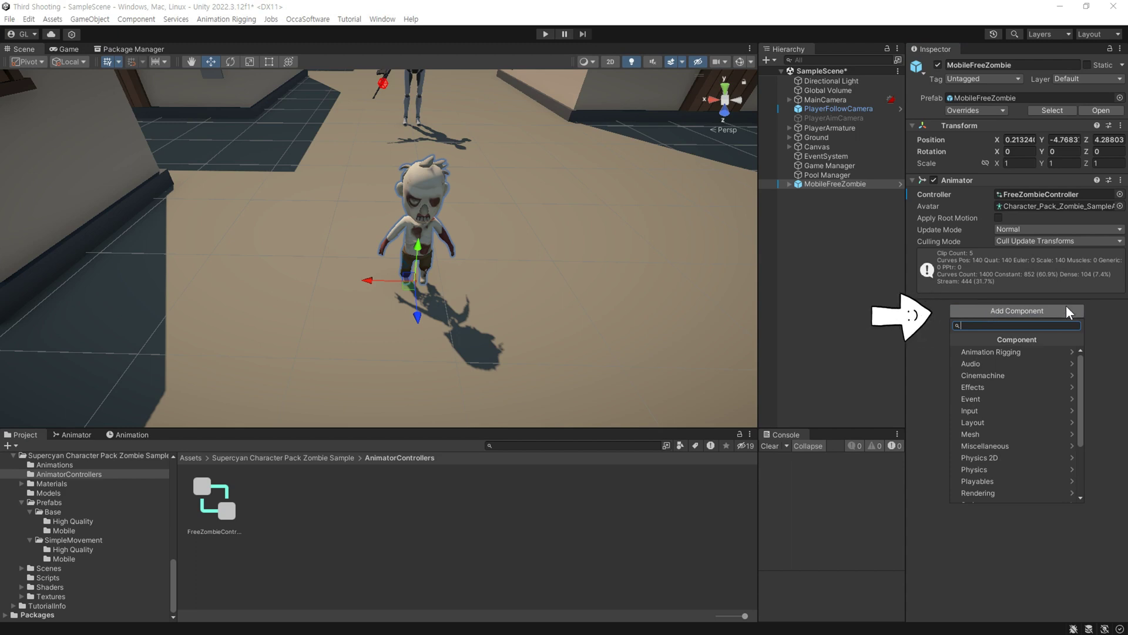
text(coll)
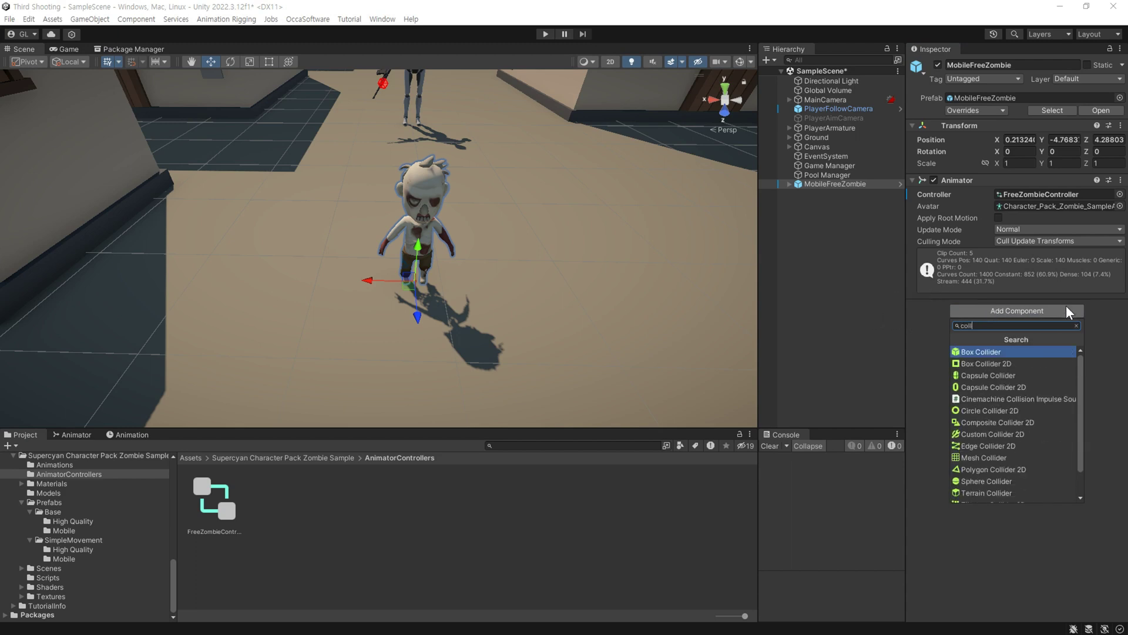
key(Down)
key(Down)
key(Return)
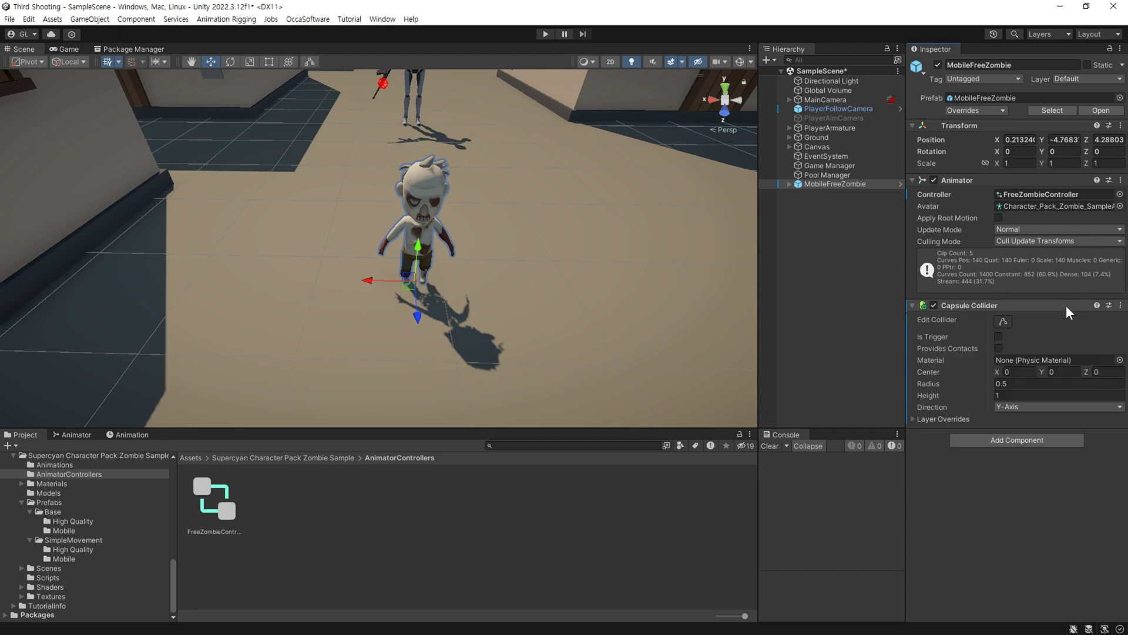
Set the capsule collider's Center Y to 0.5 and Radius to 0.3
click(1005, 317)
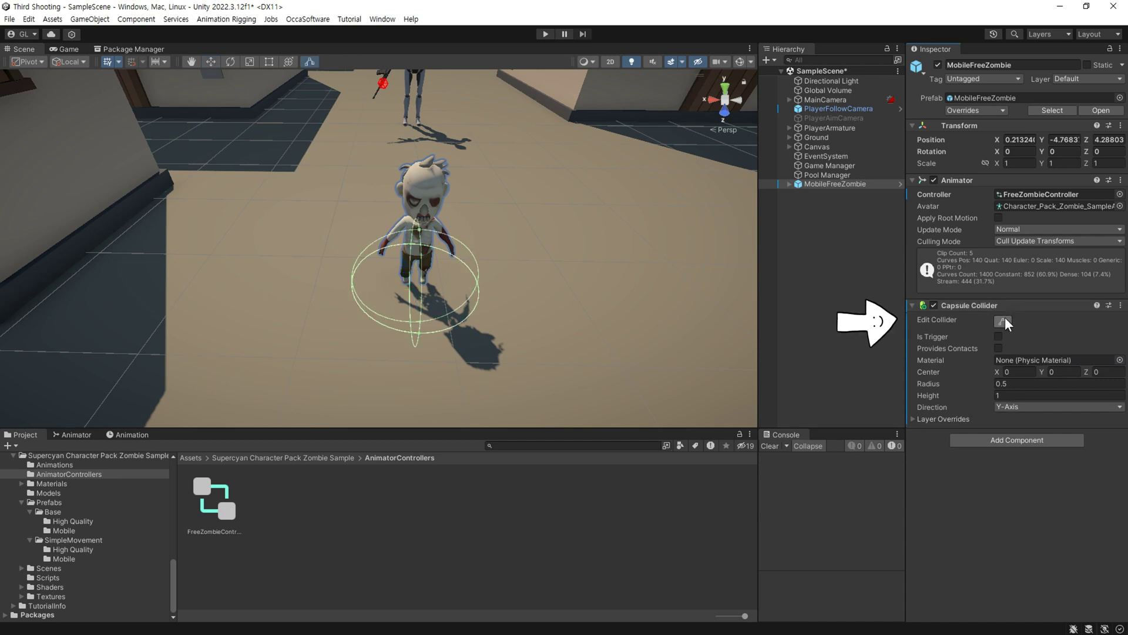
click(1051, 374)
text(0.5)
right_drag(528, 329, 529, 279)
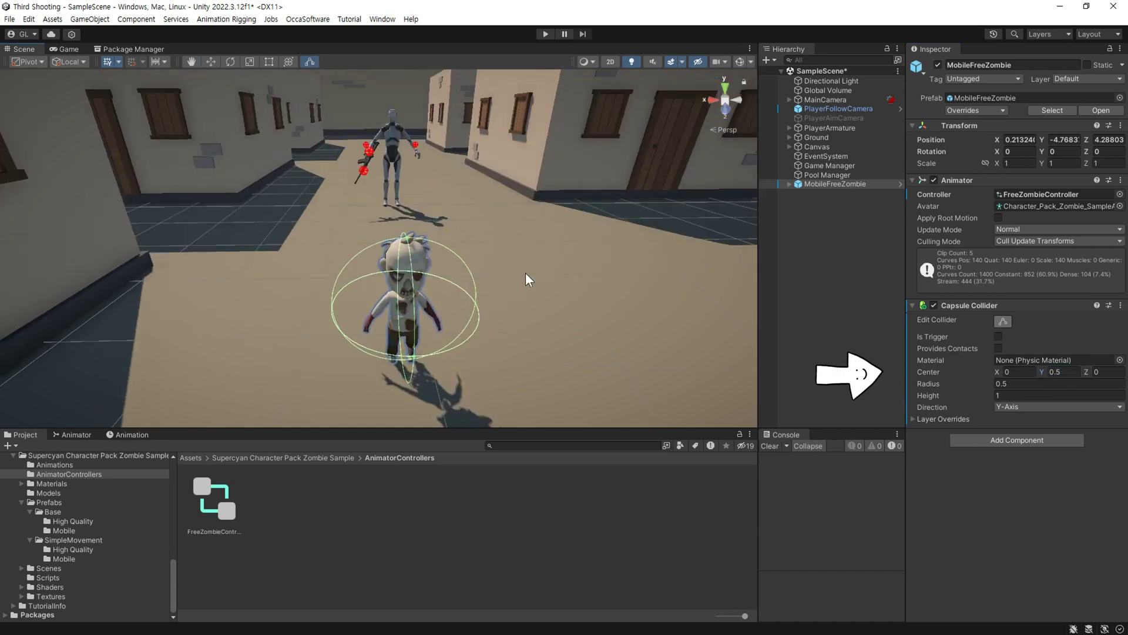
drag(989, 384, 982, 383)
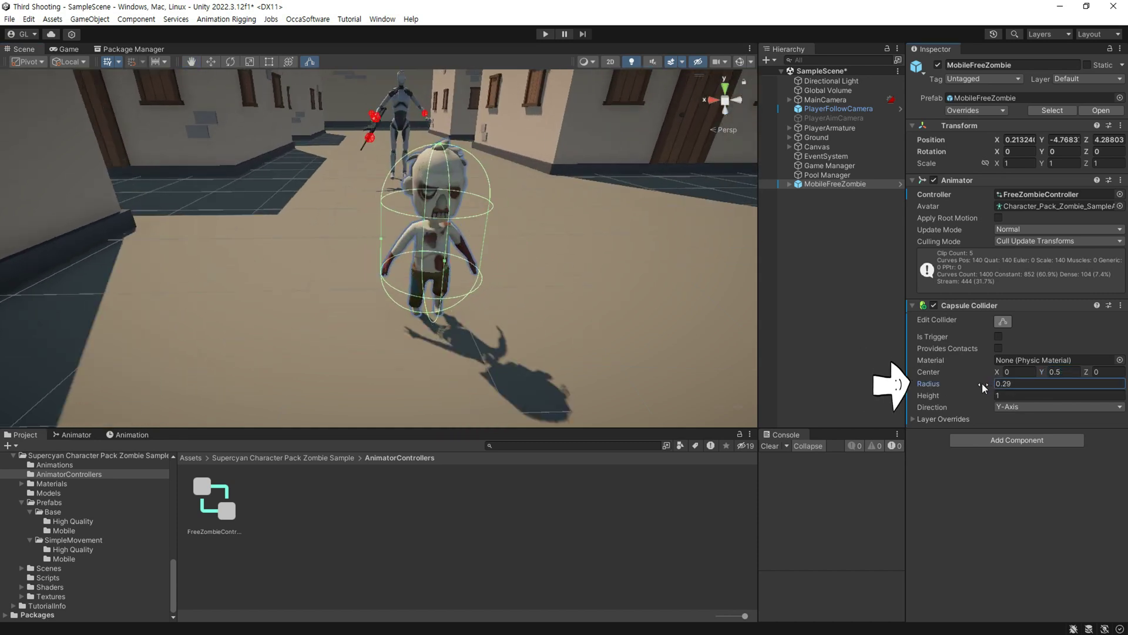
text(0.3)
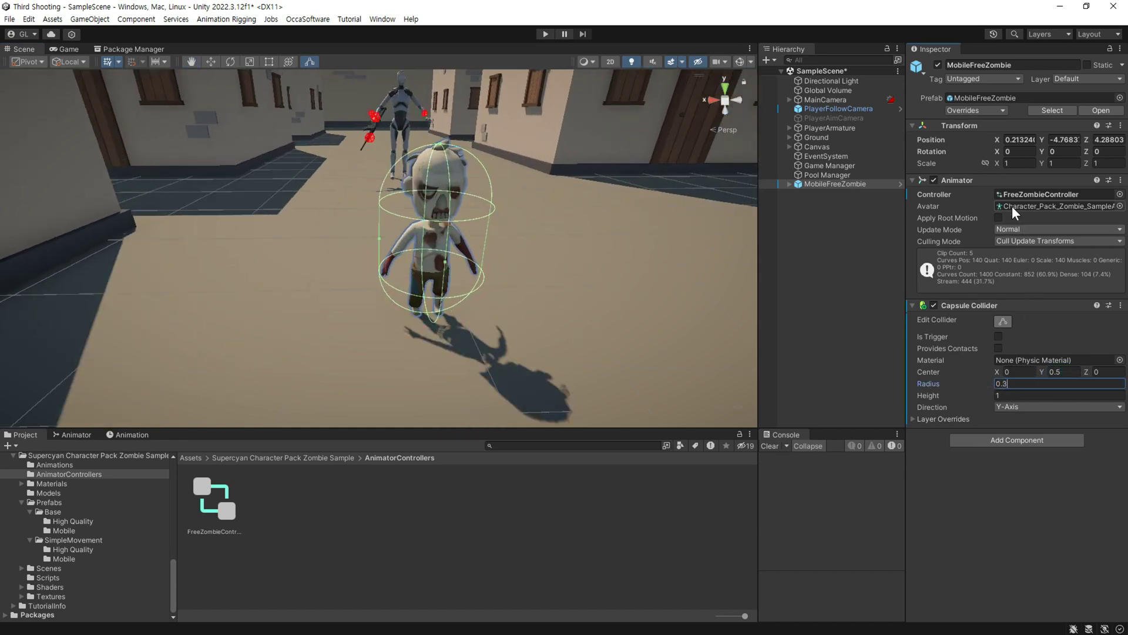
Scale the zombie uniformly to 1.2 with linked scale axes
click(990, 164)
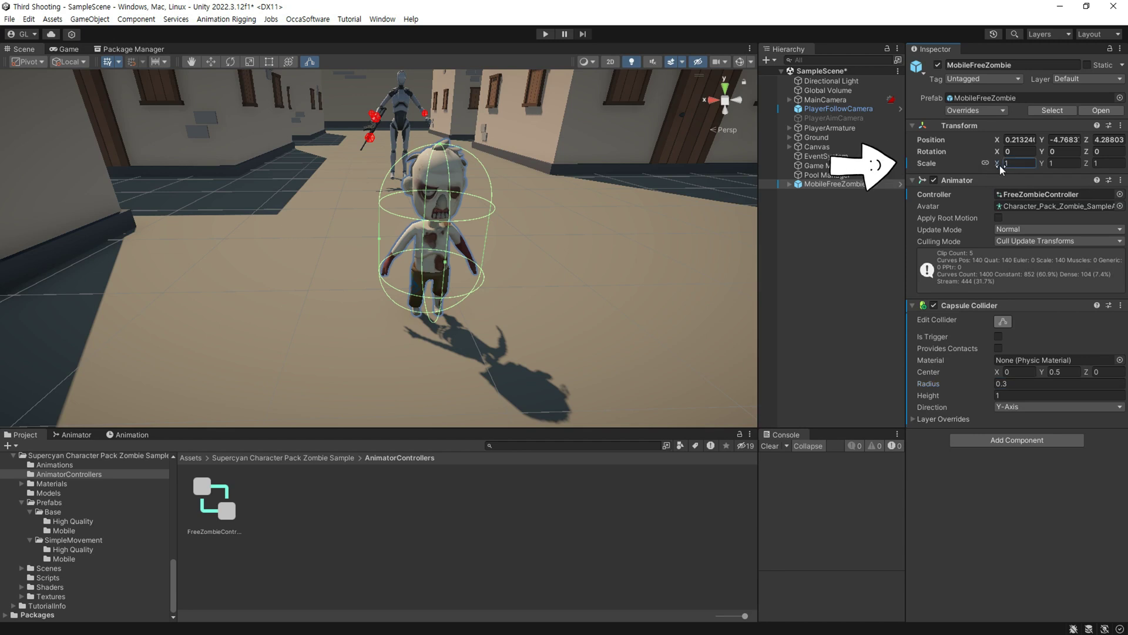
drag(999, 164, 1029, 165)
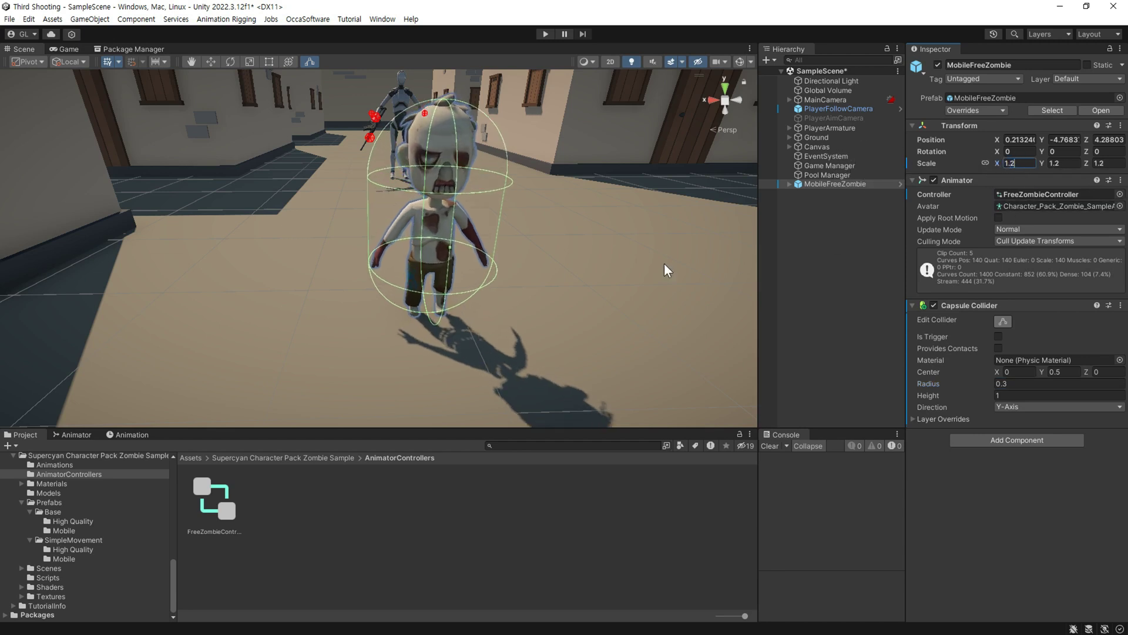
mouse_move(664, 263)
middle_down()
mouse_move(540, 272)
mouse_move(381, 353)
middle_up()
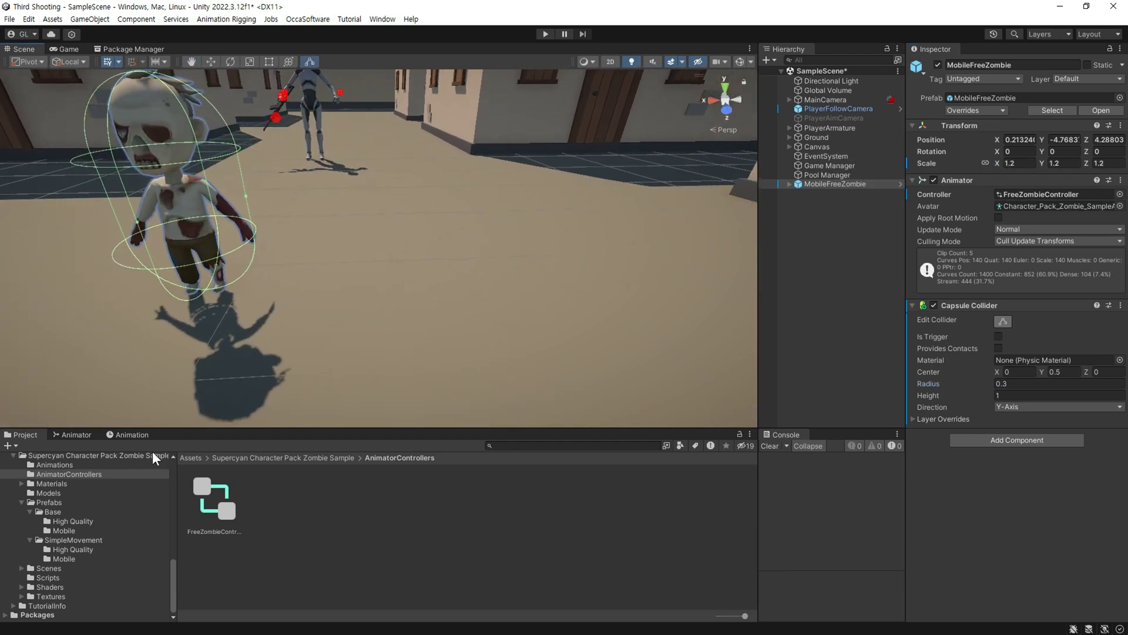
scroll(146, 554, up, 5)
scroll(147, 521, up, 5)
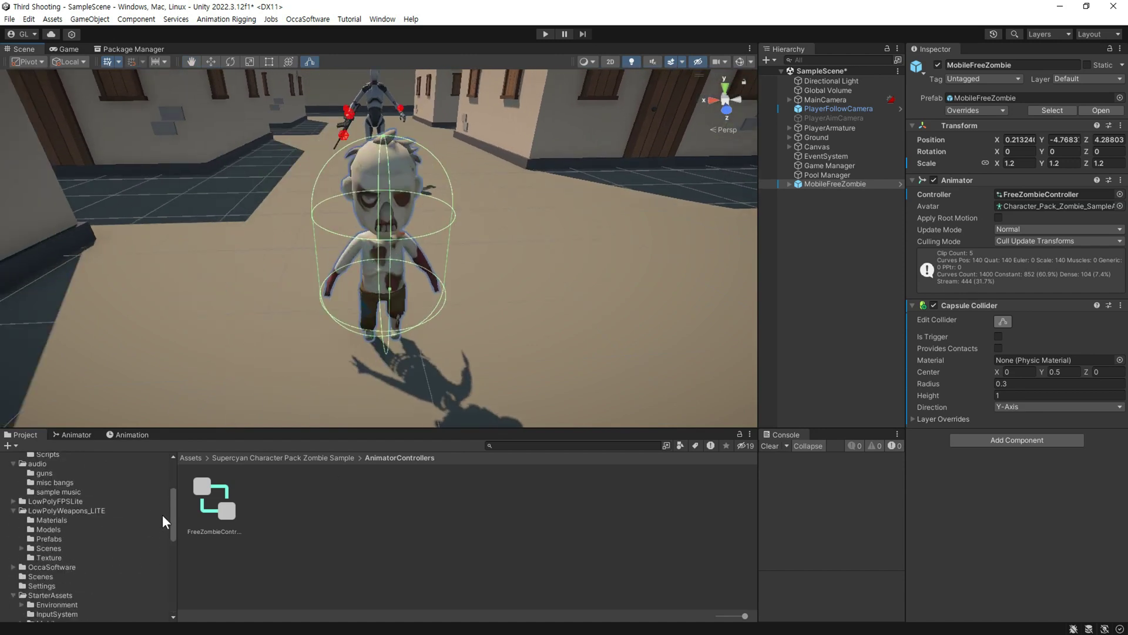
scroll(162, 514, up, 5)
Add the Enemy script from _My/Scripts to the zombie and Apply All overrides to MobileFreeZombie
click(50, 523)
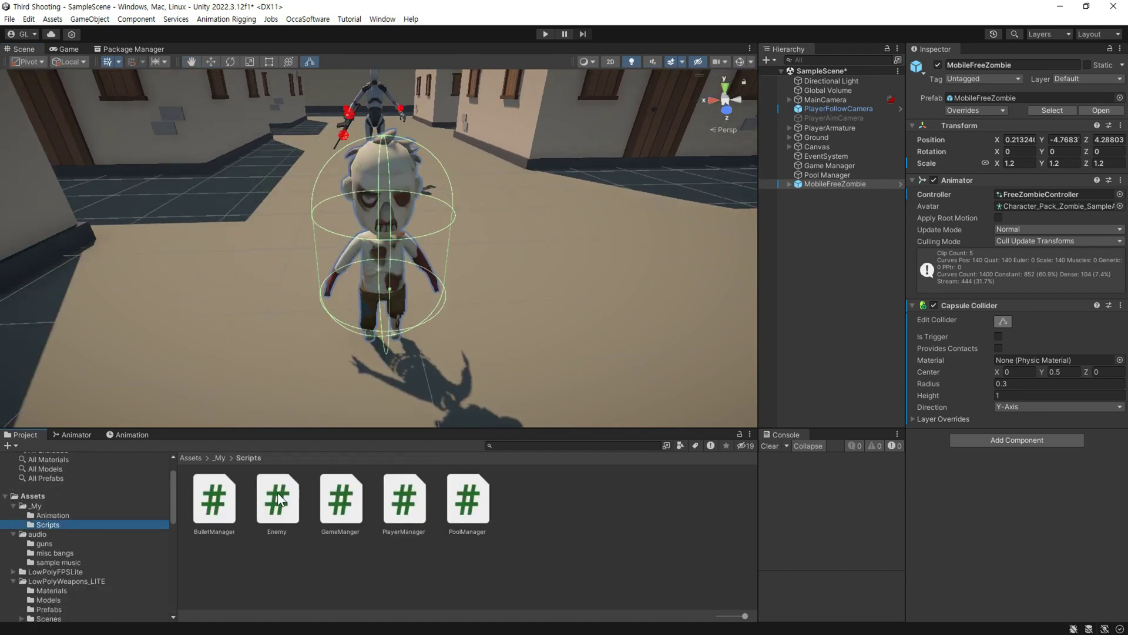
drag(280, 499, 959, 536)
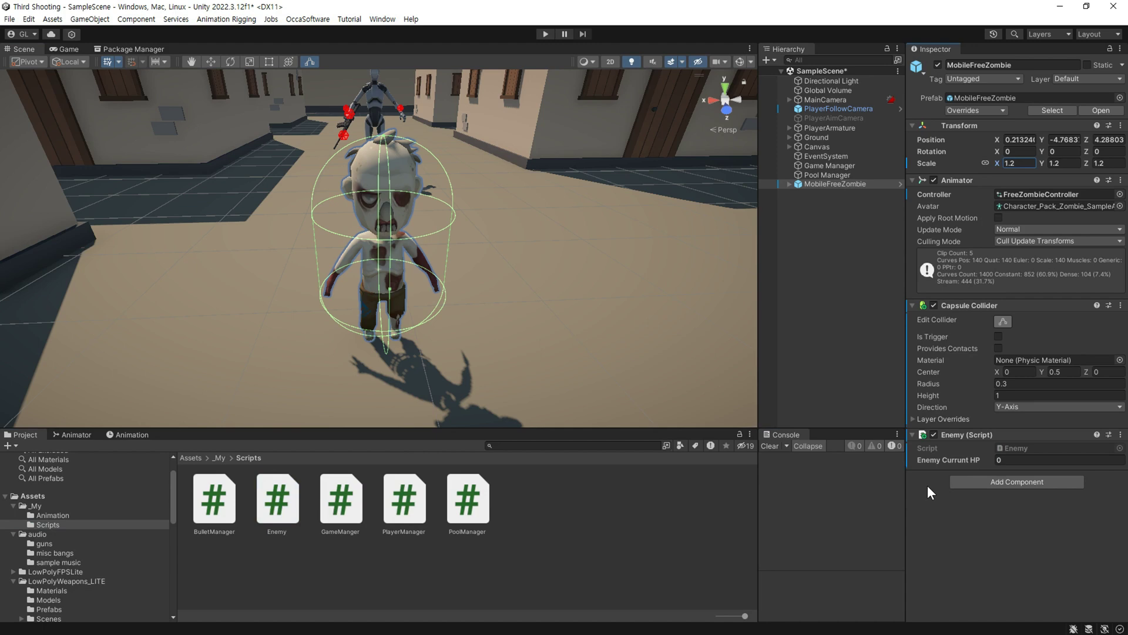
click(968, 111)
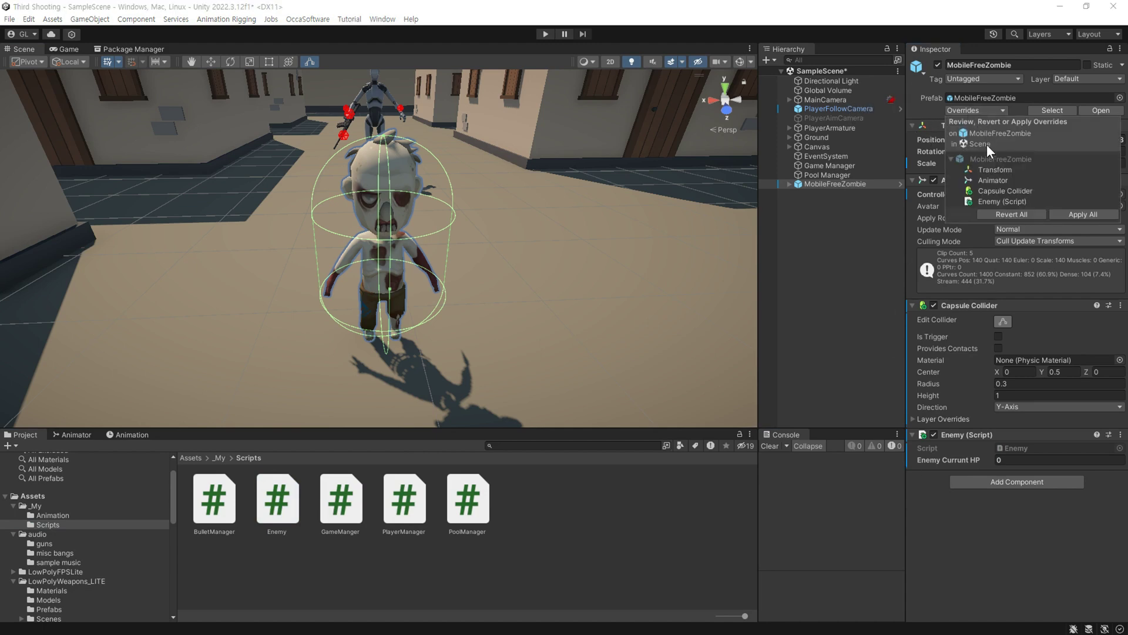
click(1085, 213)
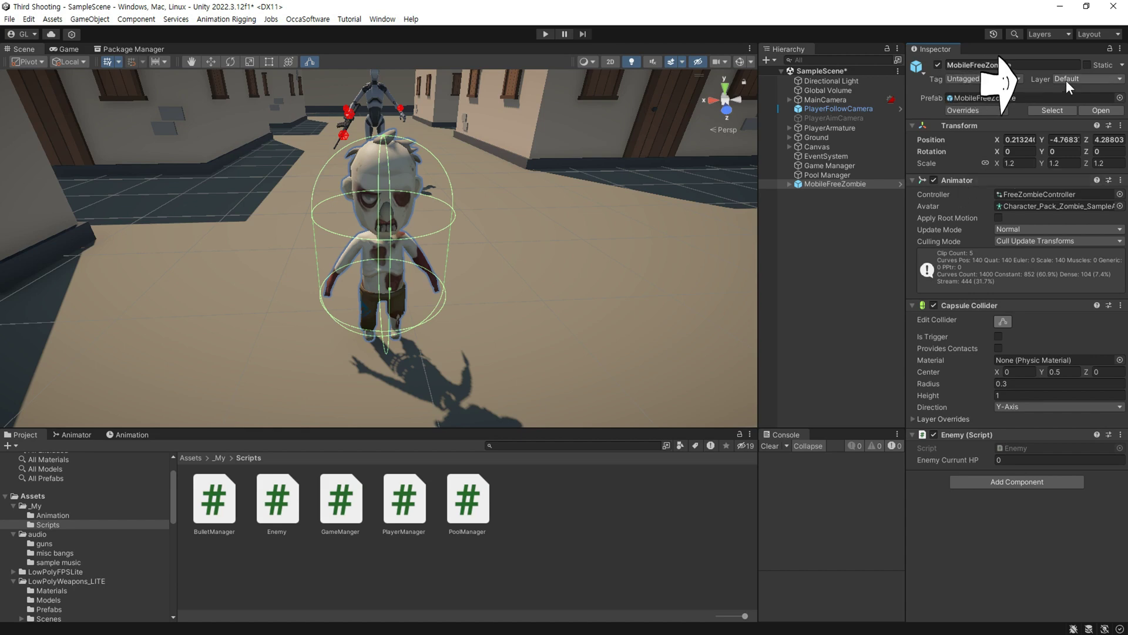
Name User Layer 3 'Enemy' in the layer settings
click(1066, 80)
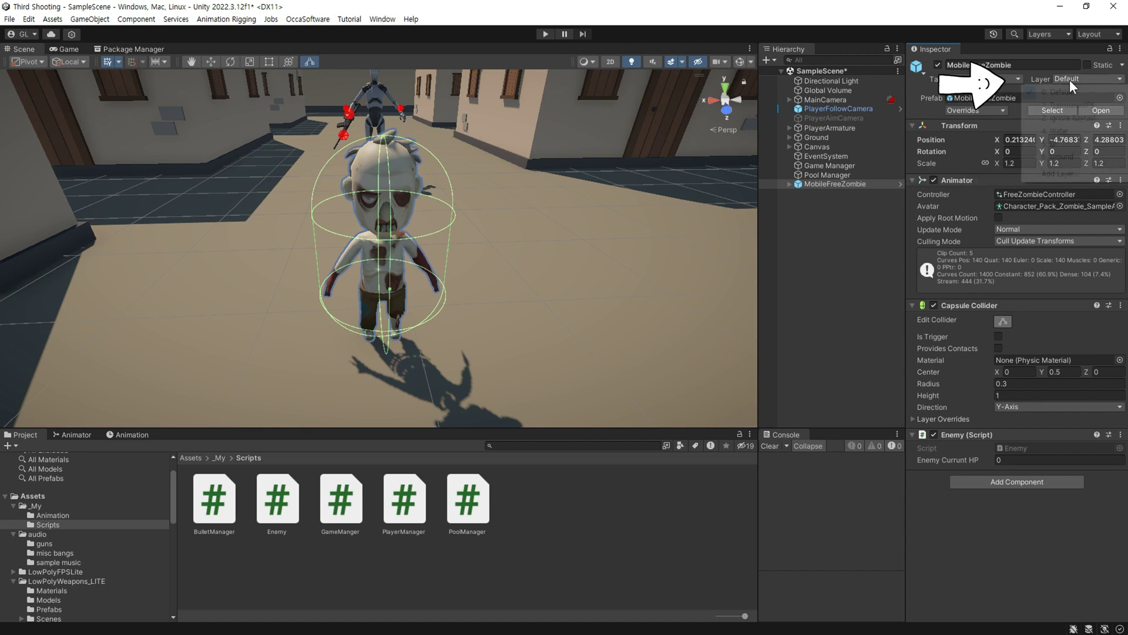
click(1052, 174)
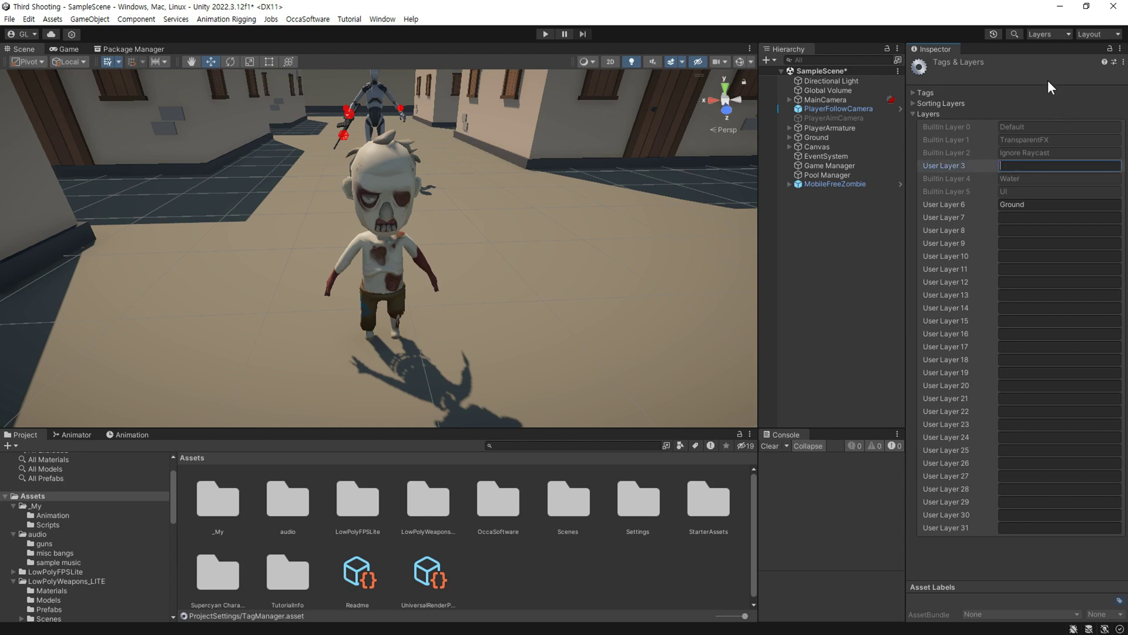
text(Enemy)
Add and save a new 'Enemy' tag, then reselect the zombie
click(914, 93)
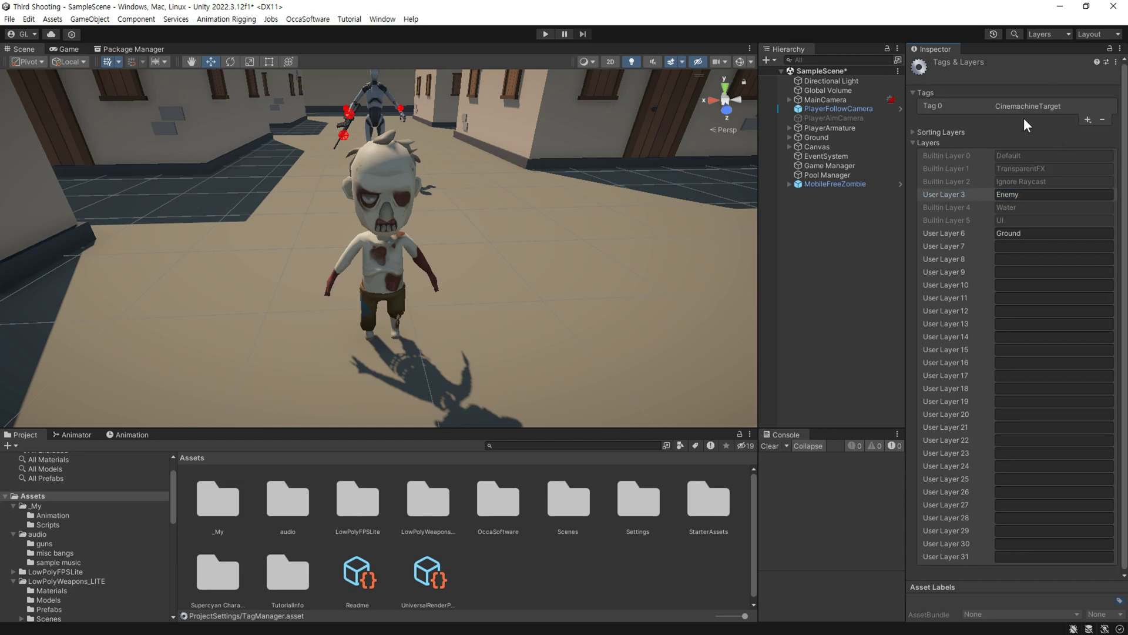
click(1088, 120)
text(Enemy)
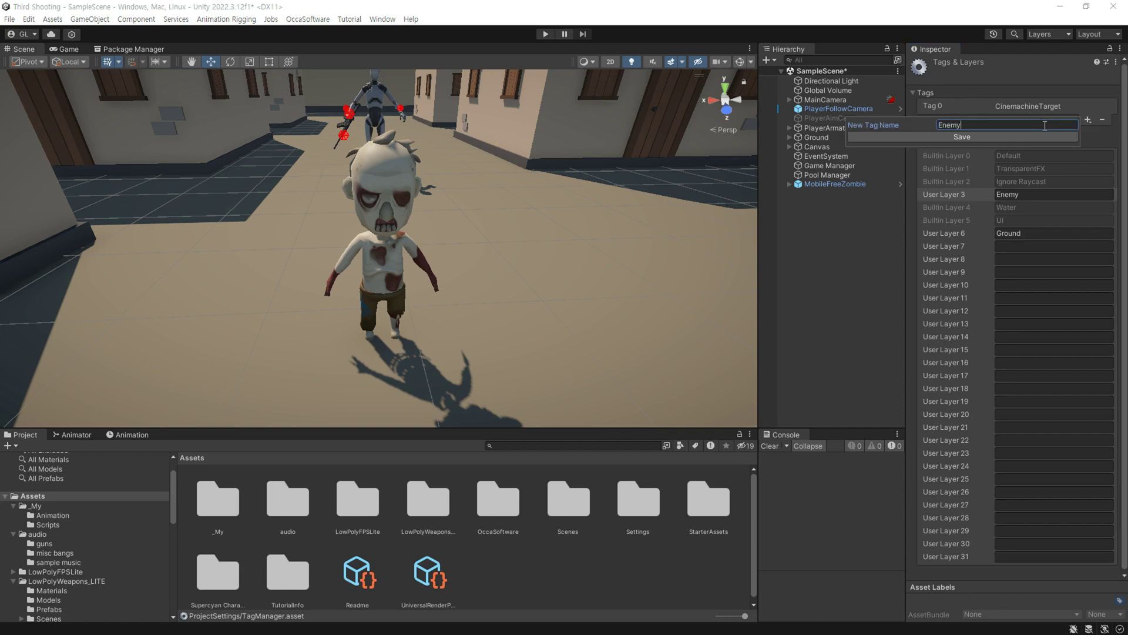
click(1031, 136)
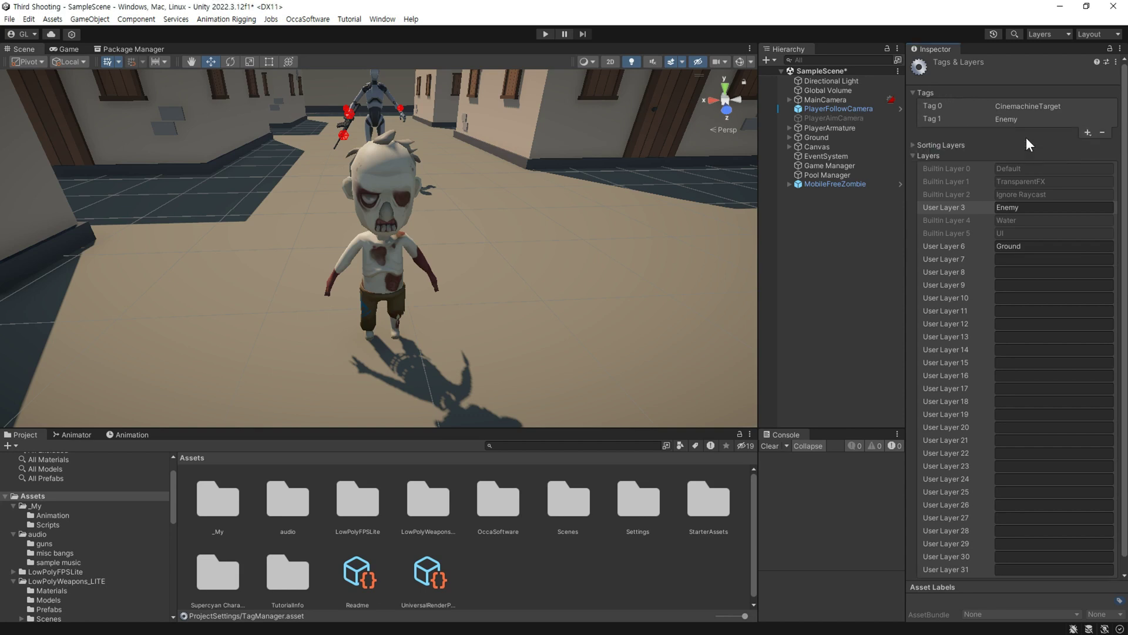
click(836, 182)
Tag MobileFreeZombie as Enemy and put it on layer 3: Enemy, for this object only
click(972, 80)
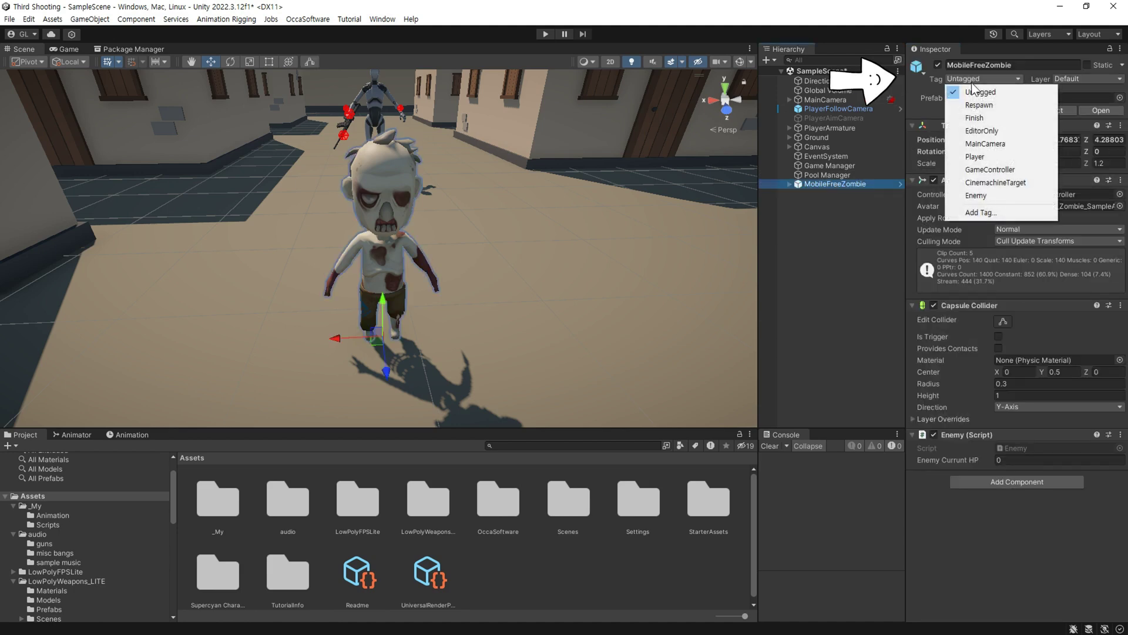
click(969, 195)
click(1080, 79)
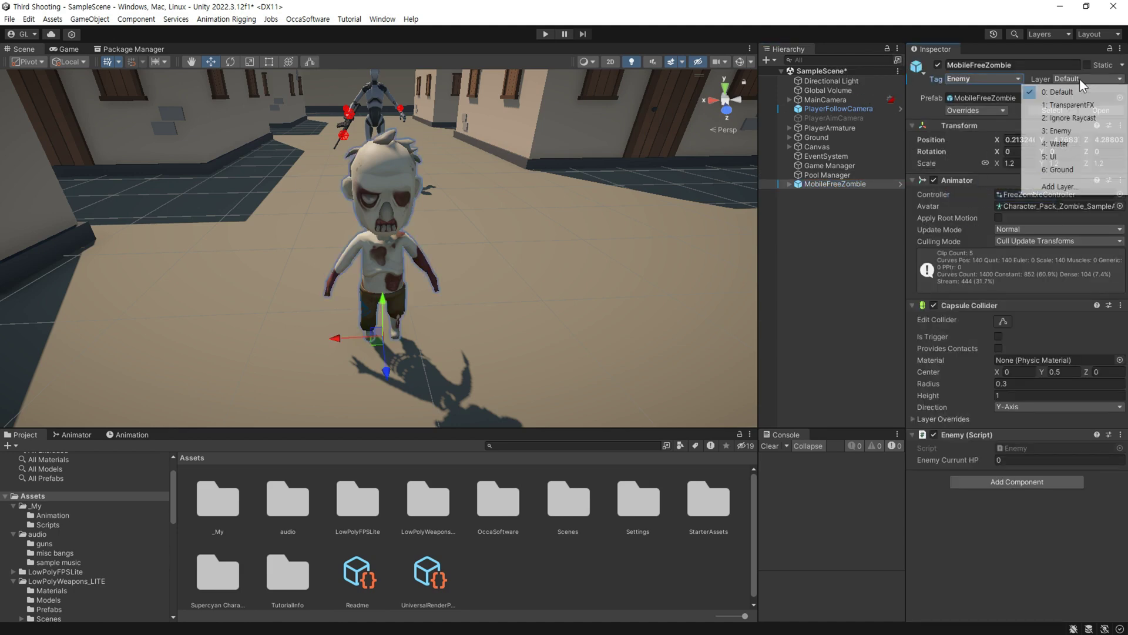
click(1070, 130)
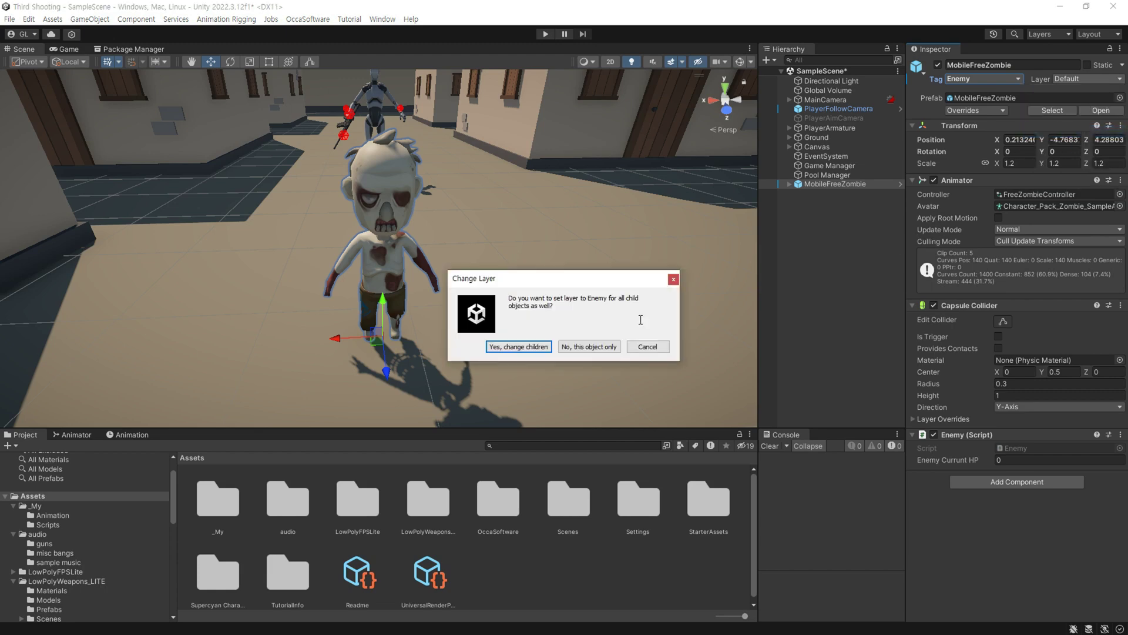
click(587, 347)
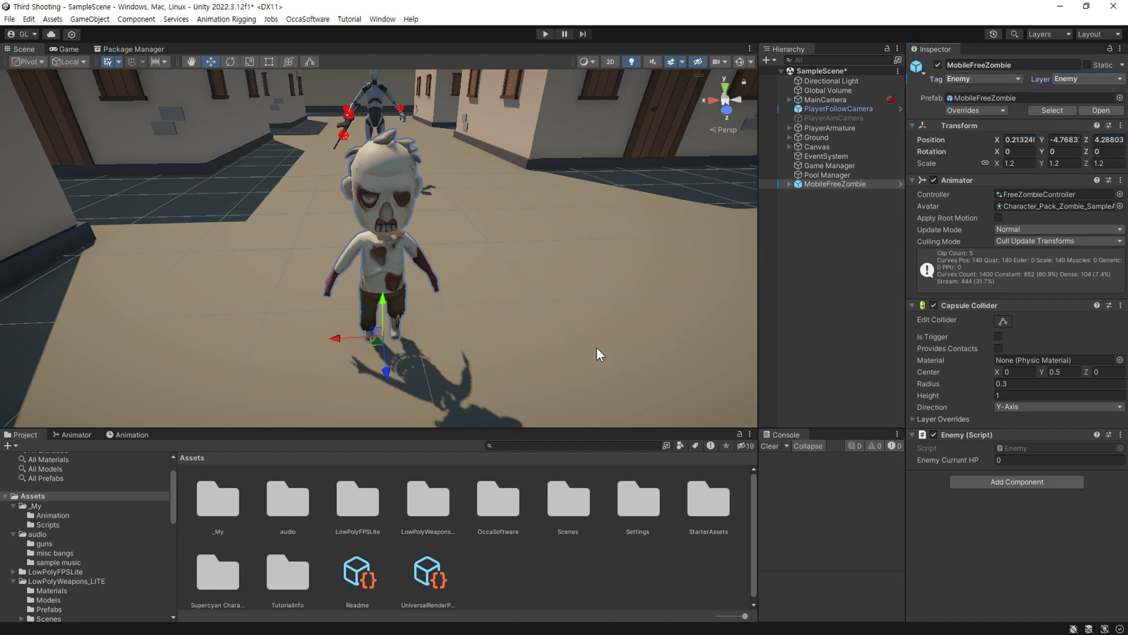
Add Enemy to PlayerArmature's Target Layer alongside Ground, then open the zombie's Enemy script
click(834, 130)
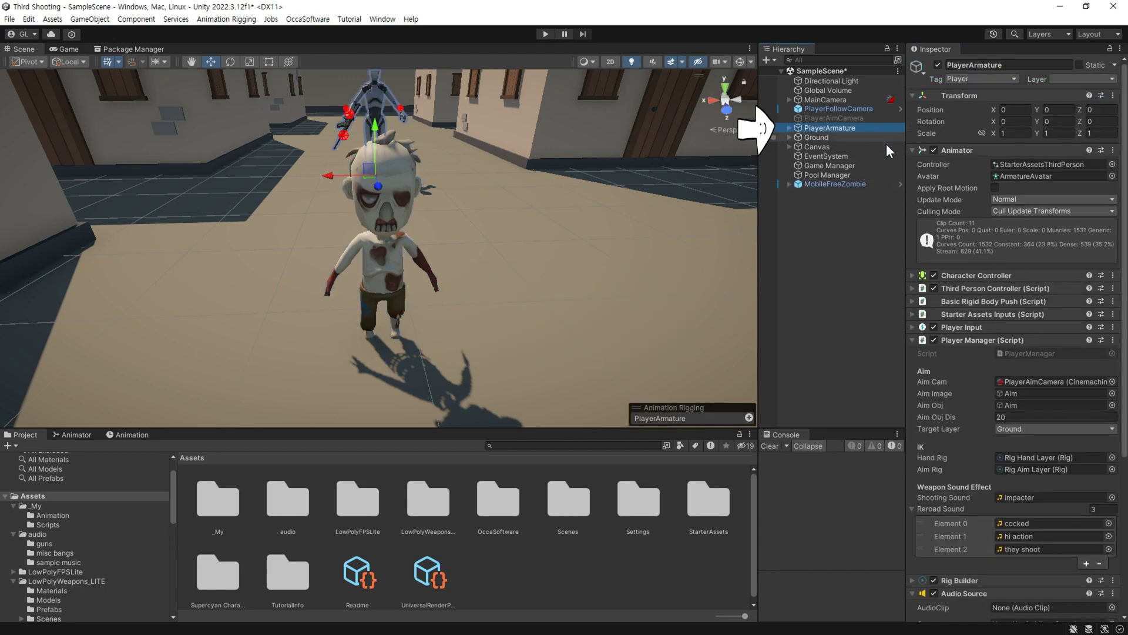
click(1014, 428)
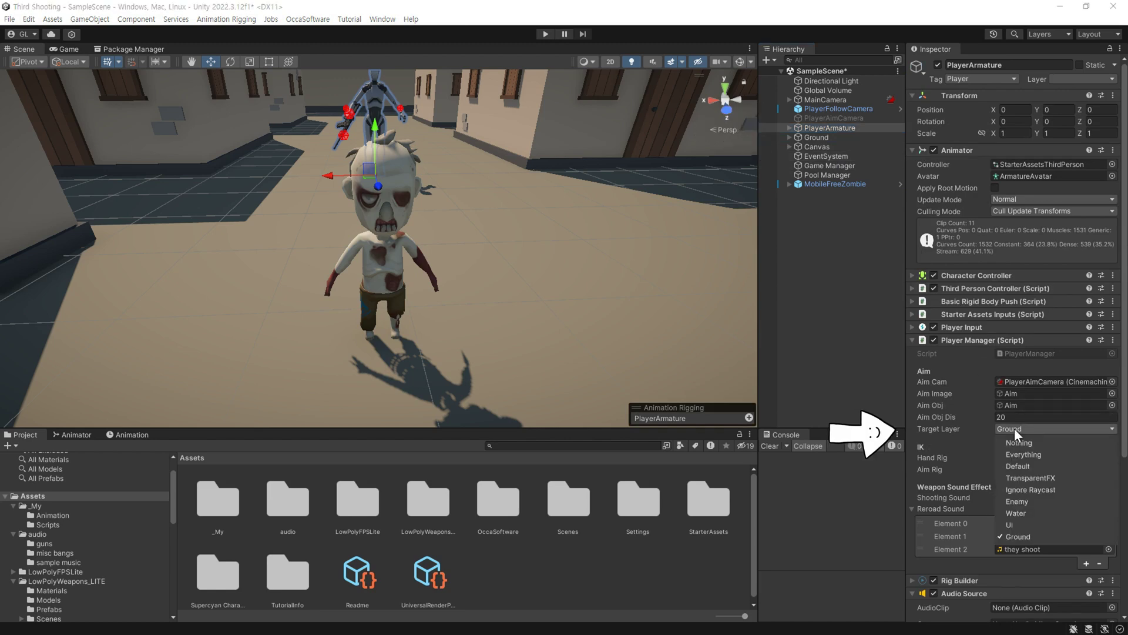
click(1042, 501)
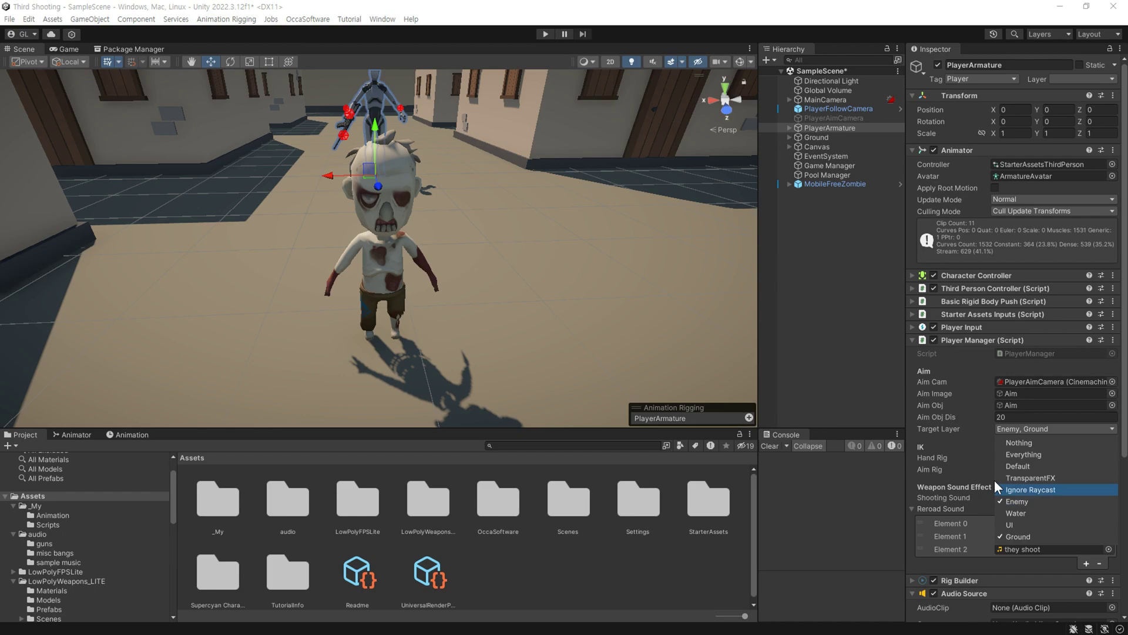
click(810, 295)
click(834, 184)
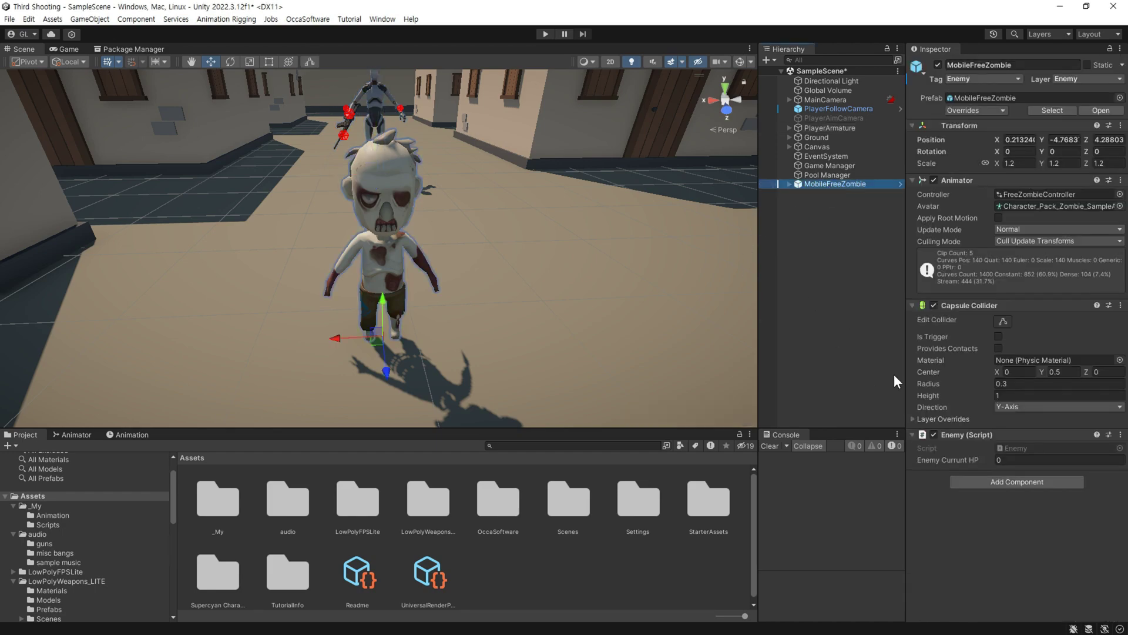
double_click(1018, 448)
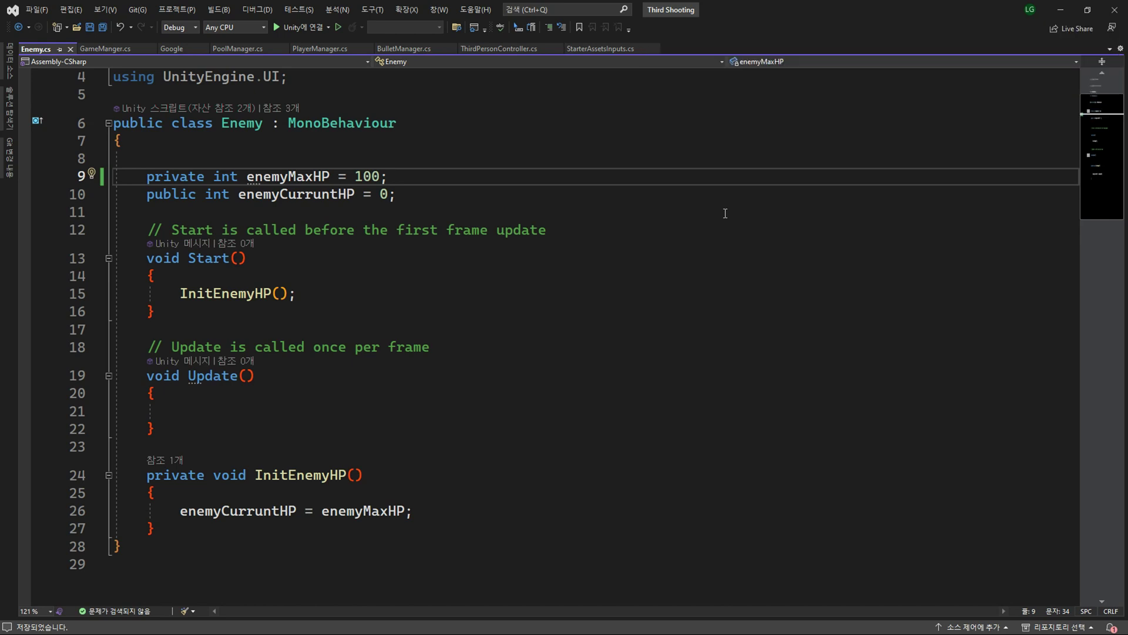
Change enemyMaxHP from 100 to 10 in Enemy.cs
key(Delete)
click(406, 48)
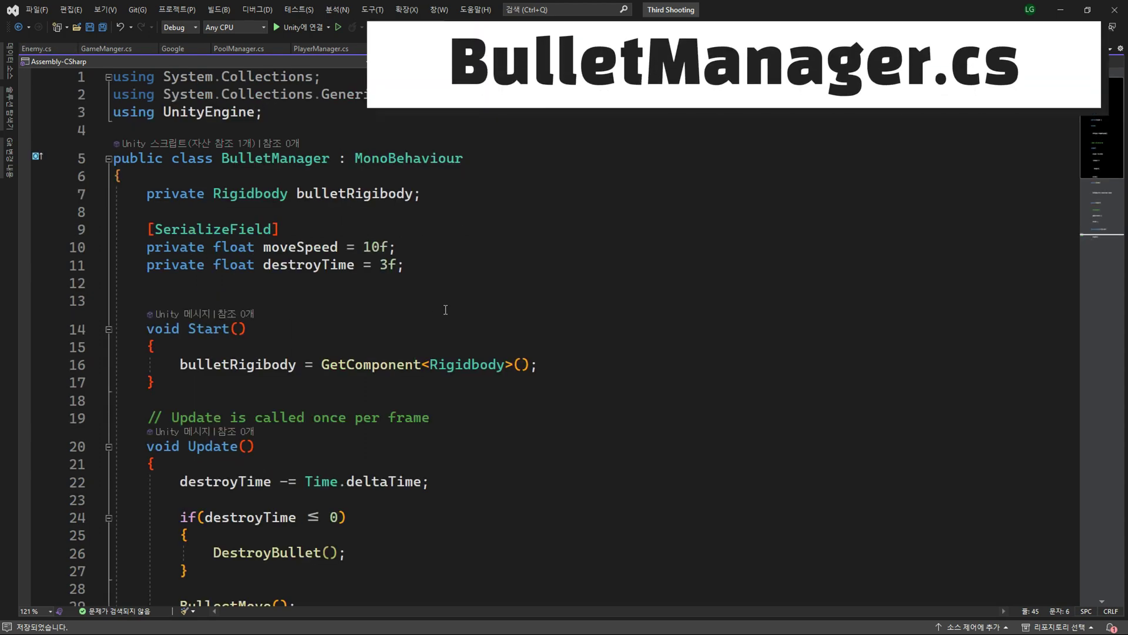
scroll(446, 309, down, 8)
scroll(440, 299, down, 5)
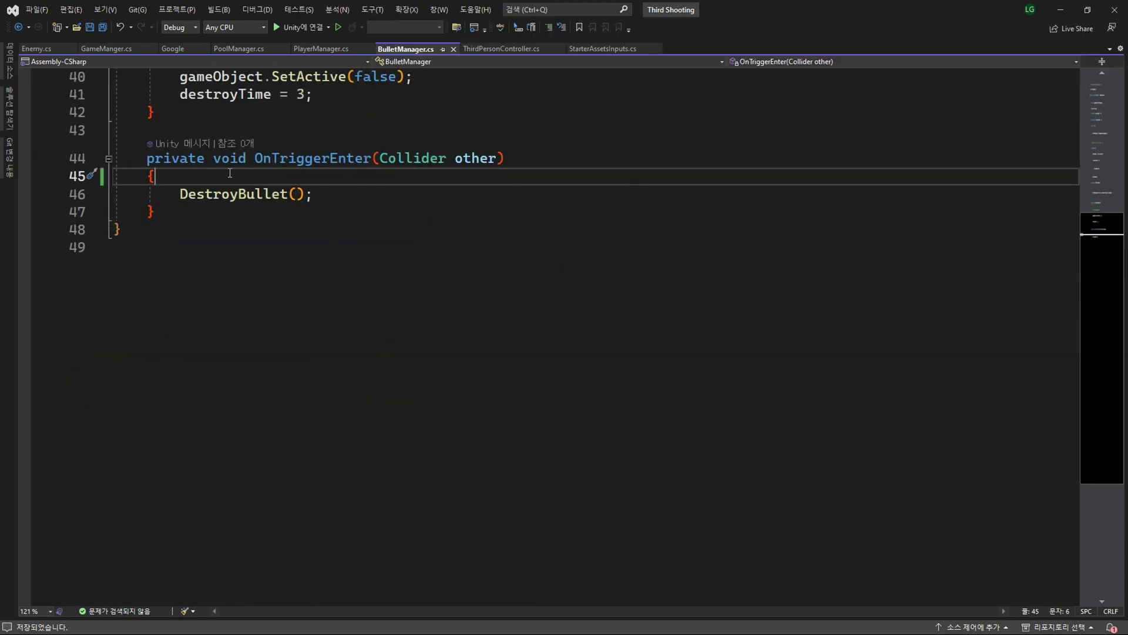
In BulletManager's OnTriggerEnter, add an if block checking other.CompareTag("Enemy")
key(Return)
key(Return)
key(Up)
text(if()
key(End)
key(Return)
text({)
key(Return)
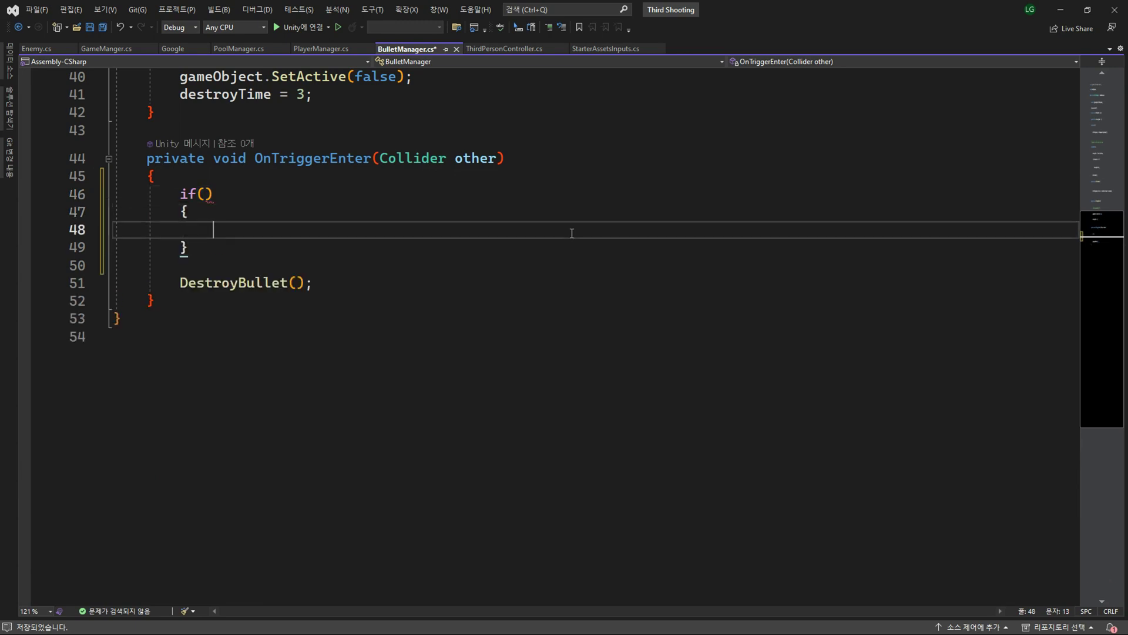
key(Up)
key(Up)
key(End)
key(Left)
text(oth)
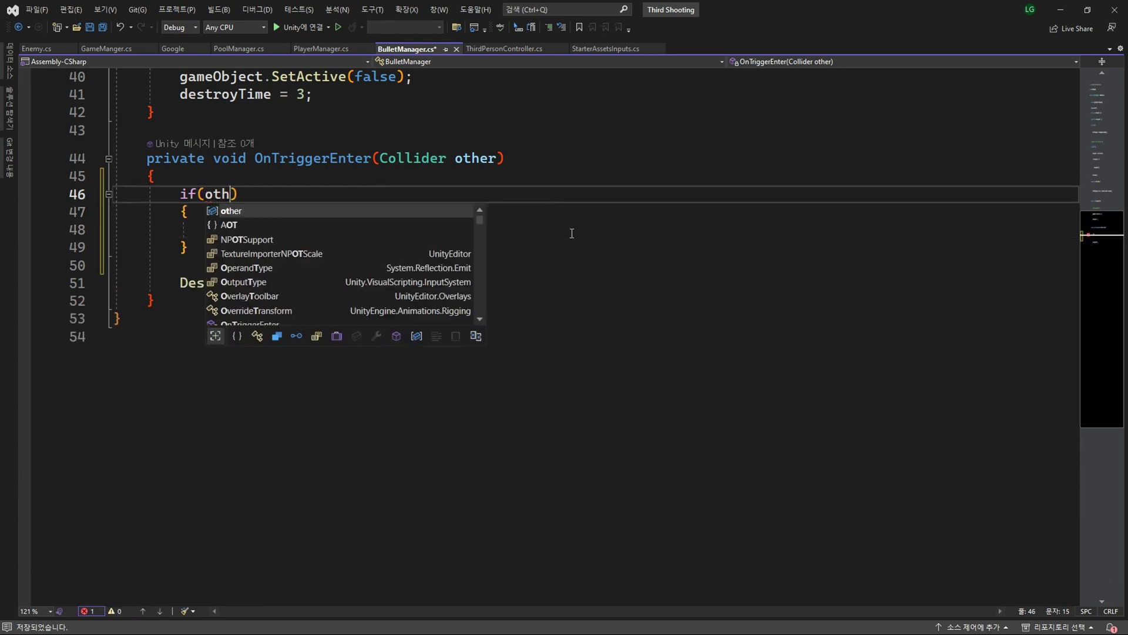
text(er.Com)
key(Tab)
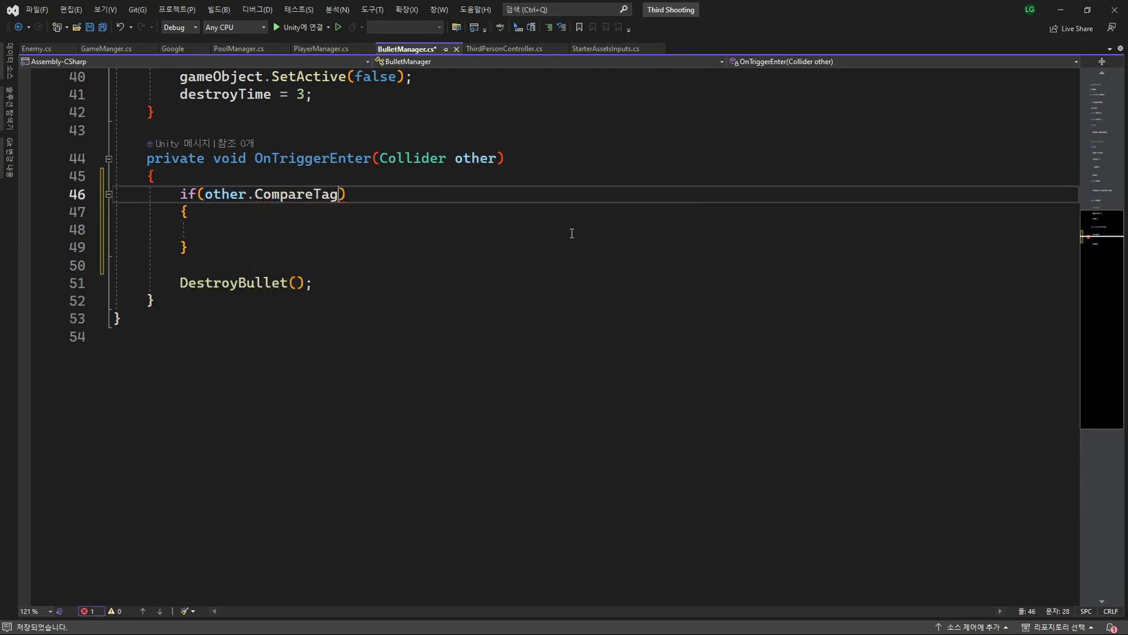
text(("Enemy)
Inside it, lower the hit Enemy component's enemyCurruntHP by 1 and save BulletManager.cs
key(Down)
key(Down)
text(other)
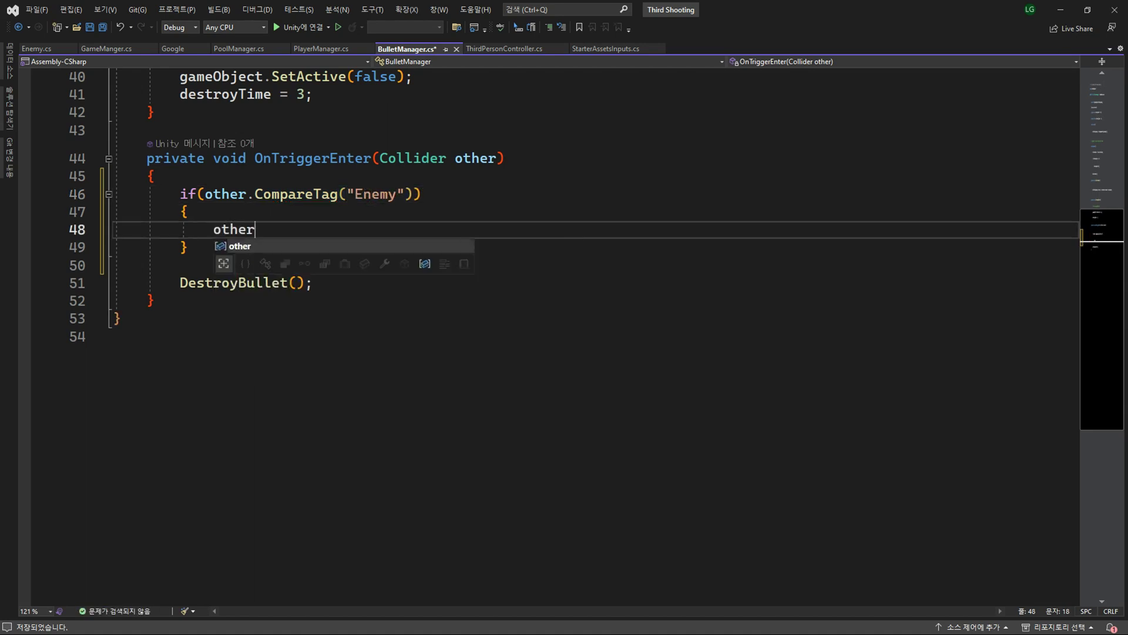
text(.gameObject.Get)
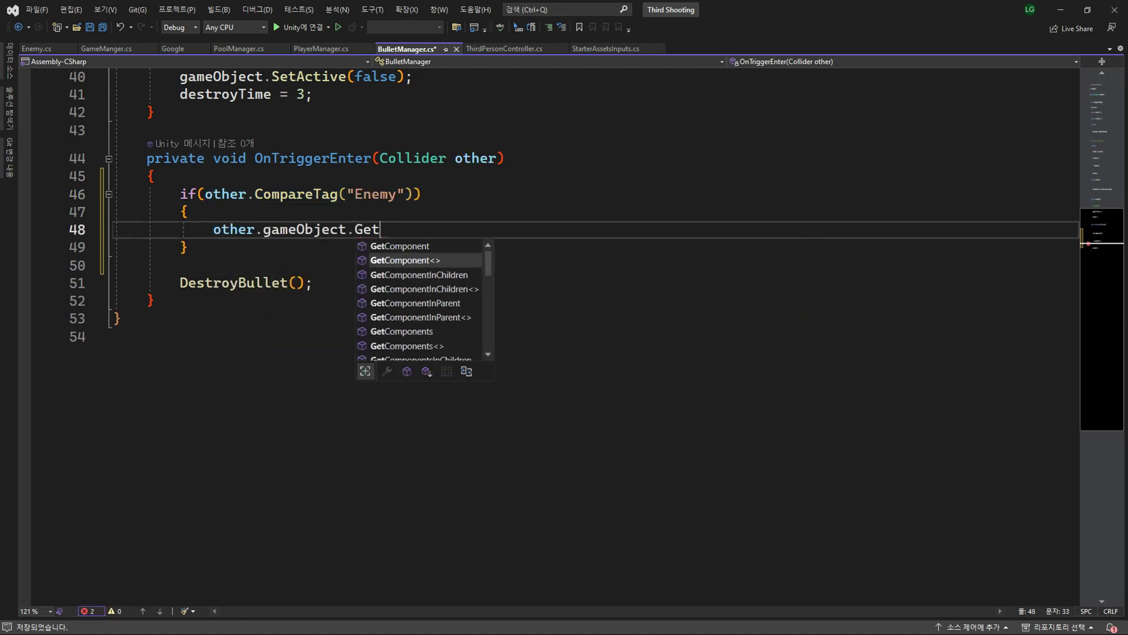
key(Tab)
text(())
text(Enemy)
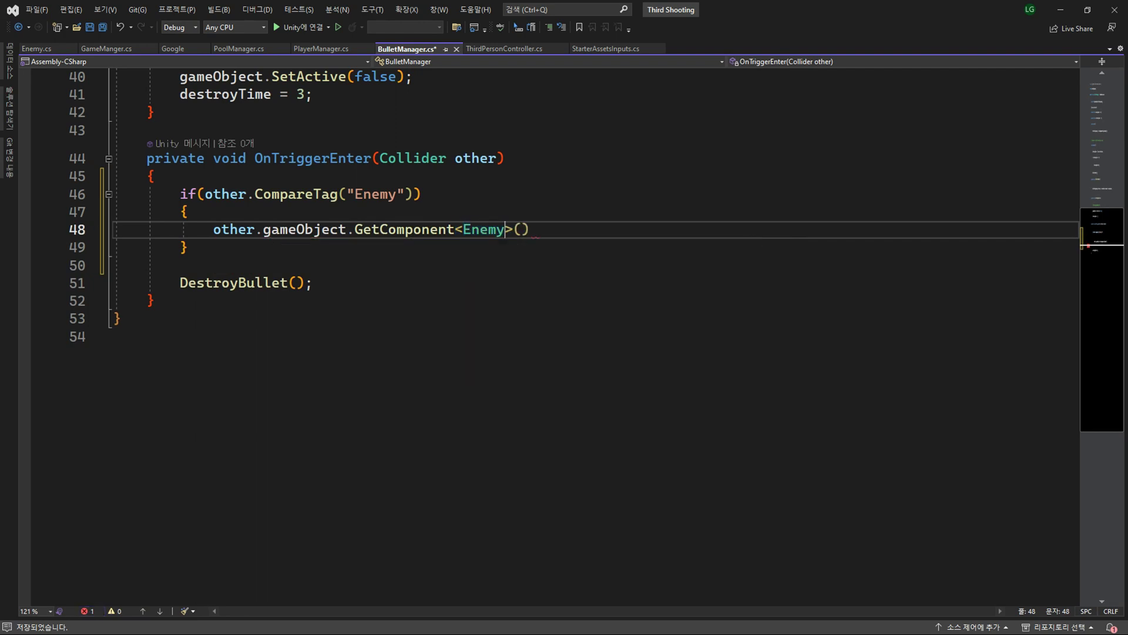
text(.ene)
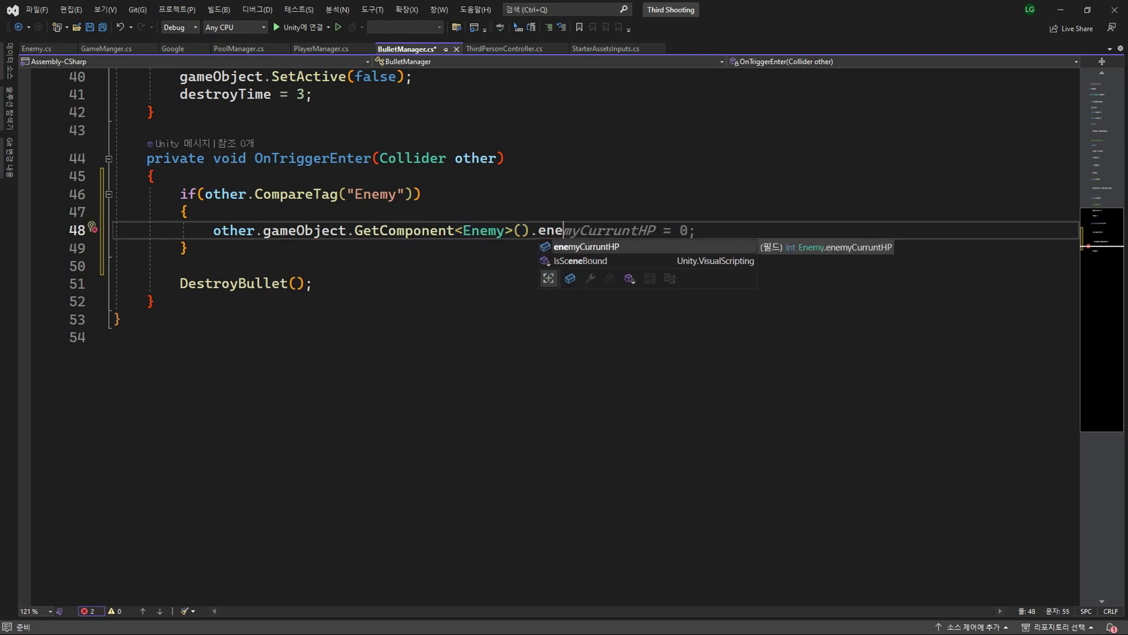
key(Tab)
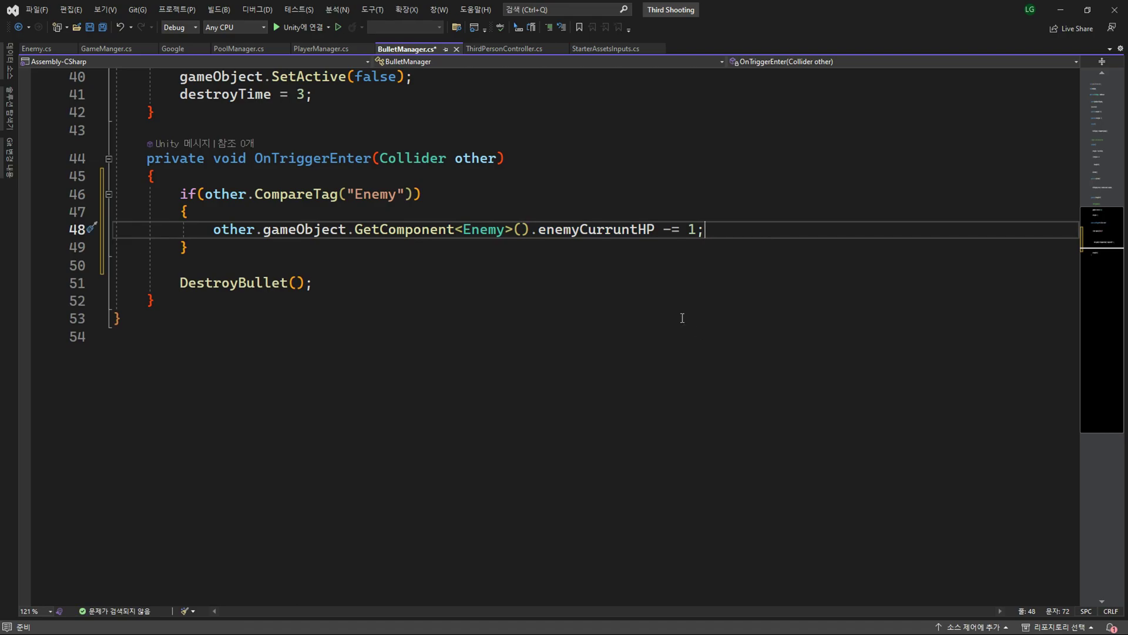
key(ctrl+s)
key(alt+Tab)
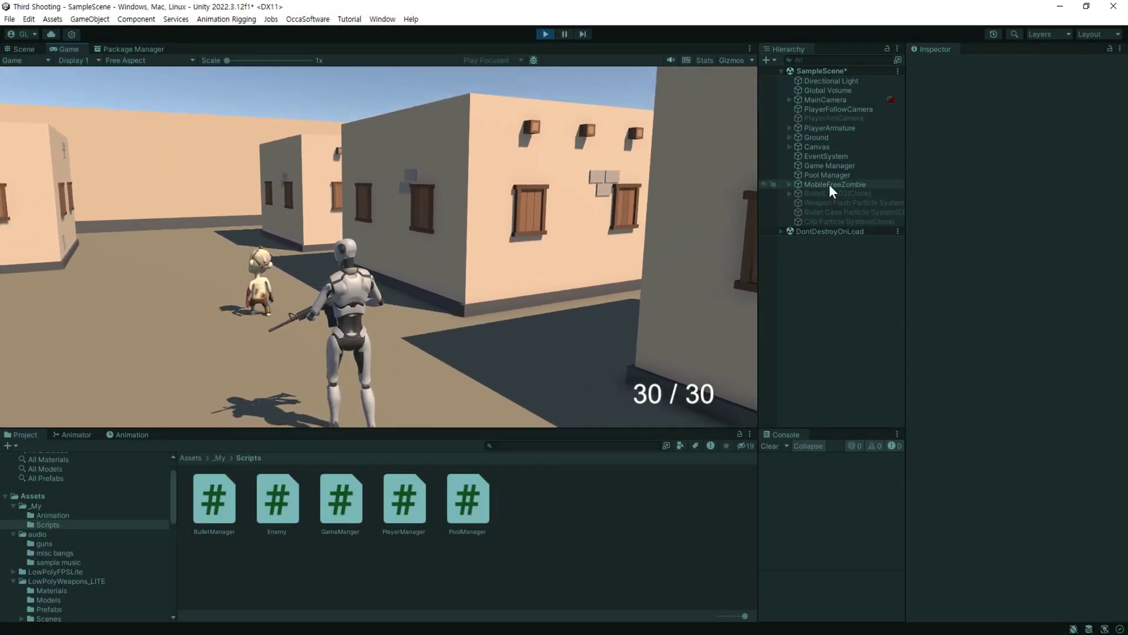
Shoot the selected zombie repeatedly, watching Enemy Current HP fall from 10 to -1, then exit Play mode
click(830, 185)
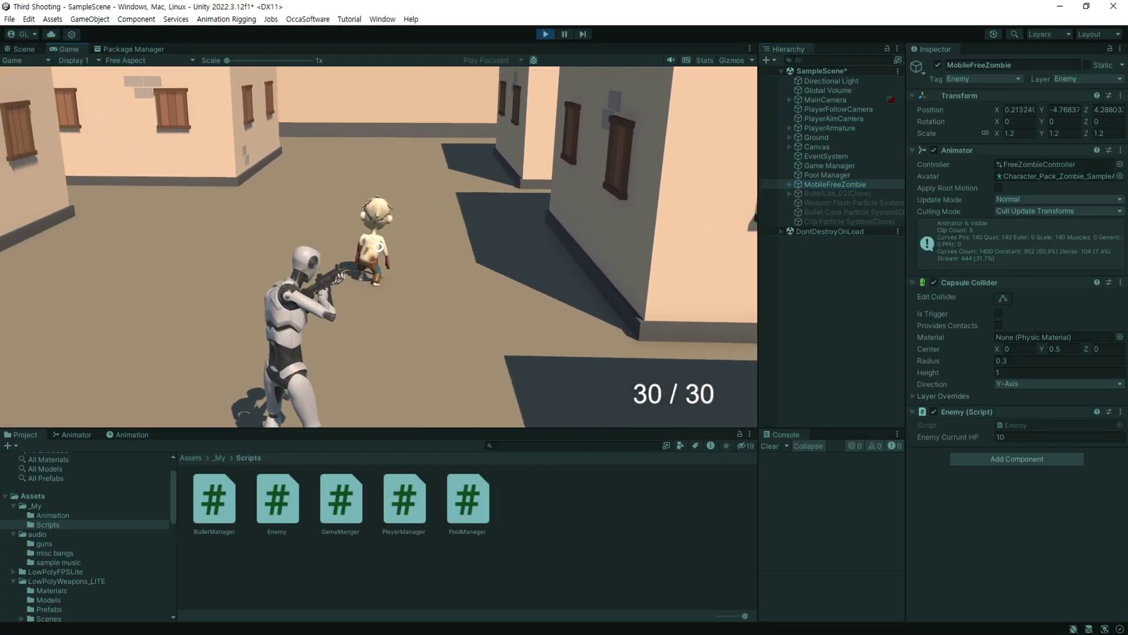
click(379, 247)
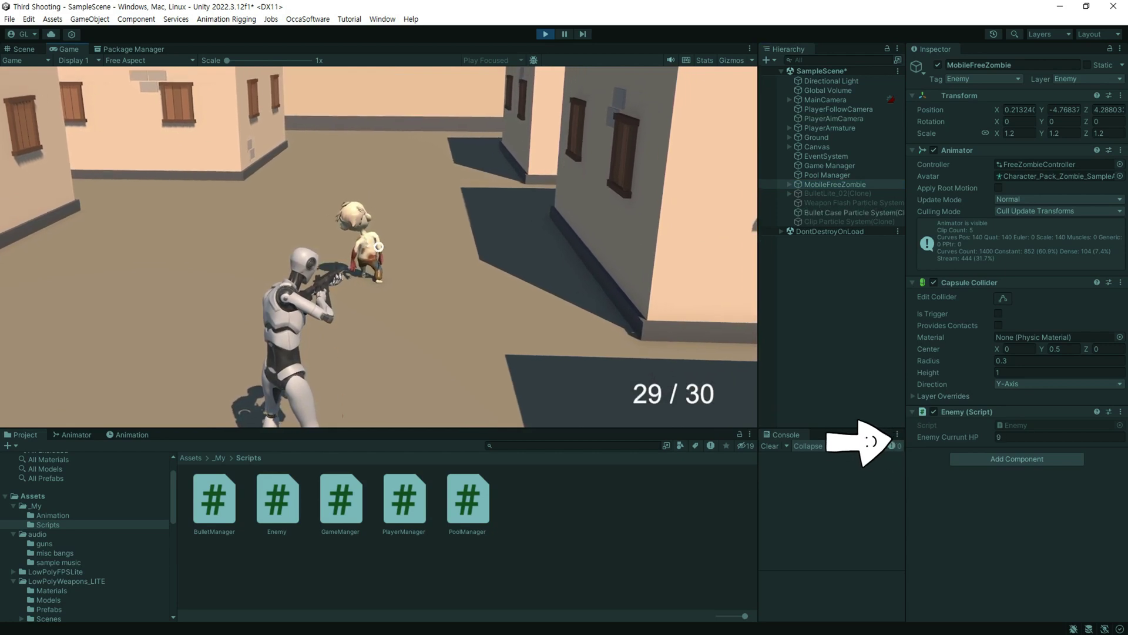
click(379, 247)
click(379, 247)
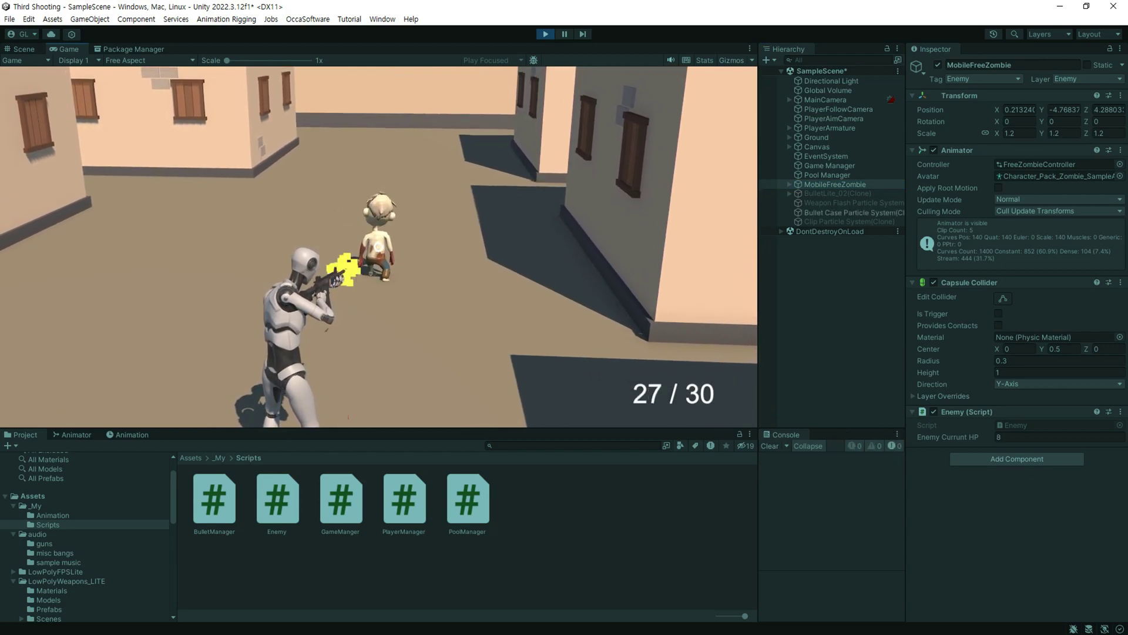
click(379, 246)
click(379, 247)
click(379, 246)
click(380, 247)
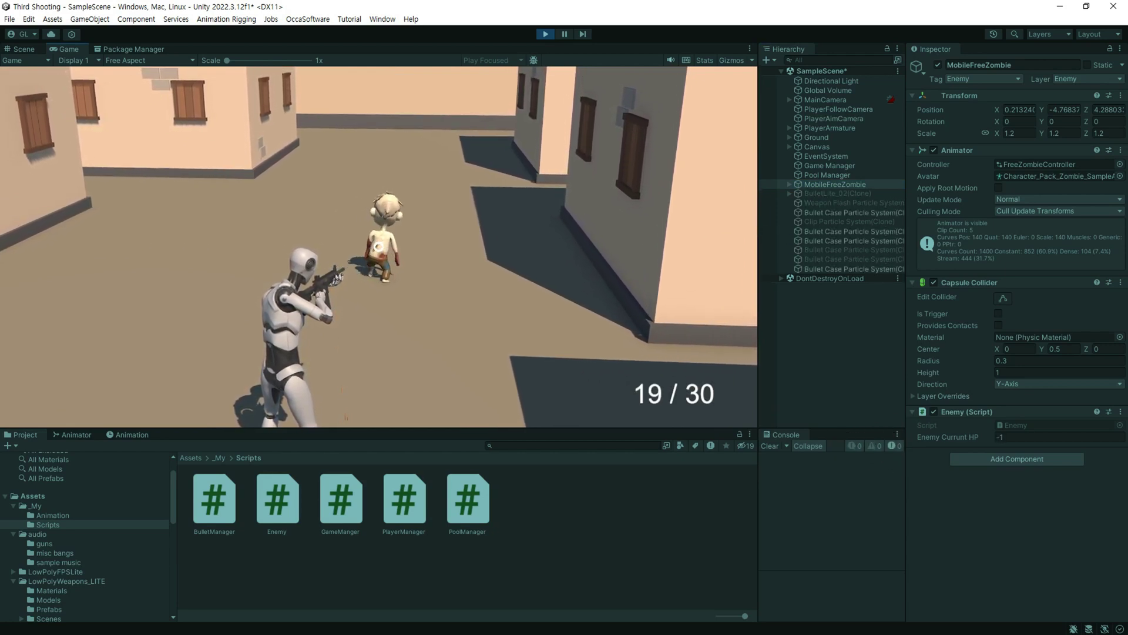
right_click(379, 247)
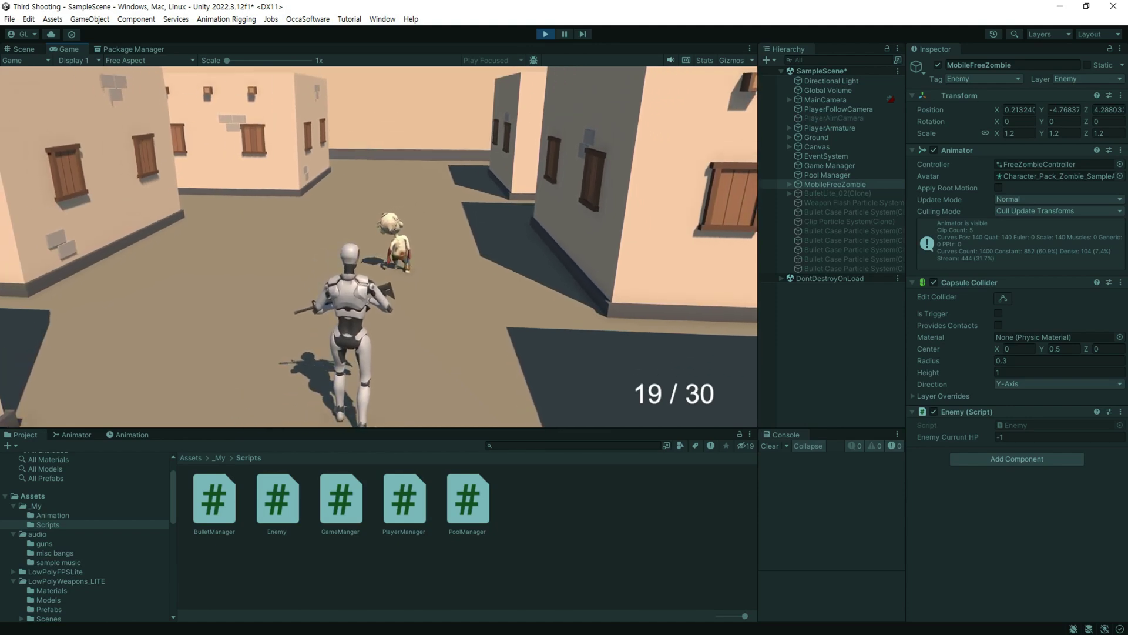
key(ctrl+p)
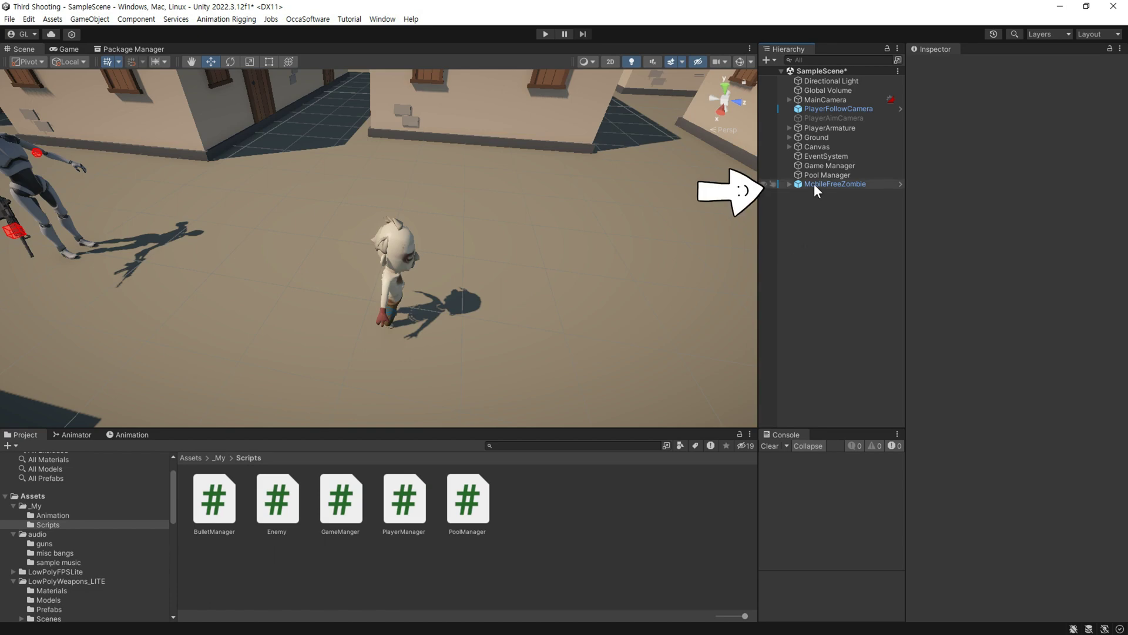
Add a Canvas under MobileFreeZombie with Render Mode set to World Space
click(789, 184)
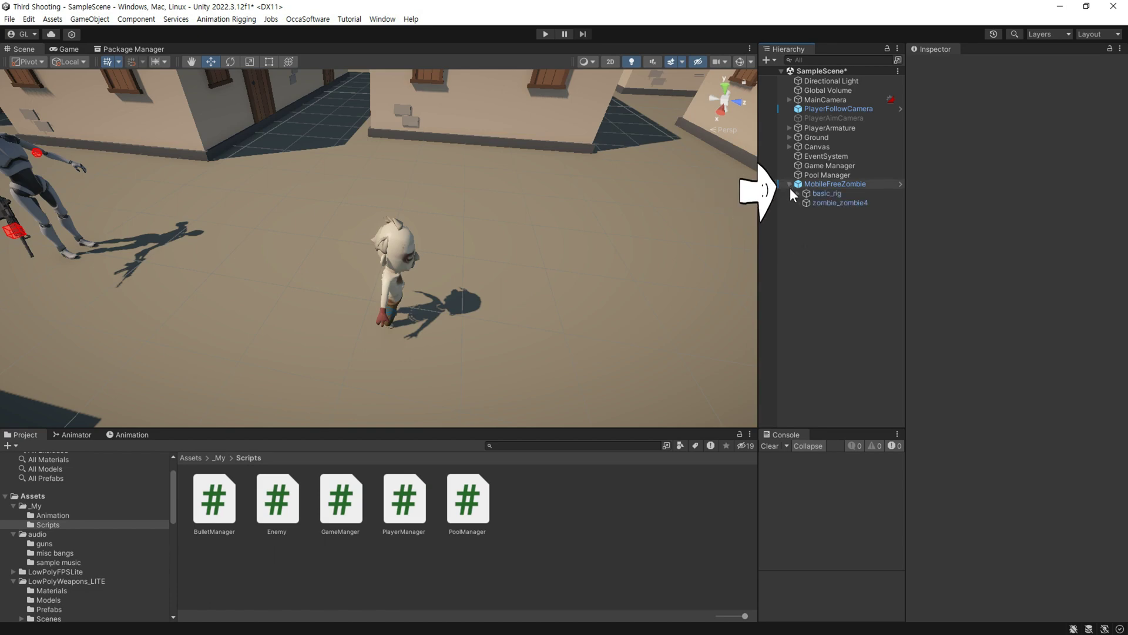
click(814, 183)
right_click(814, 183)
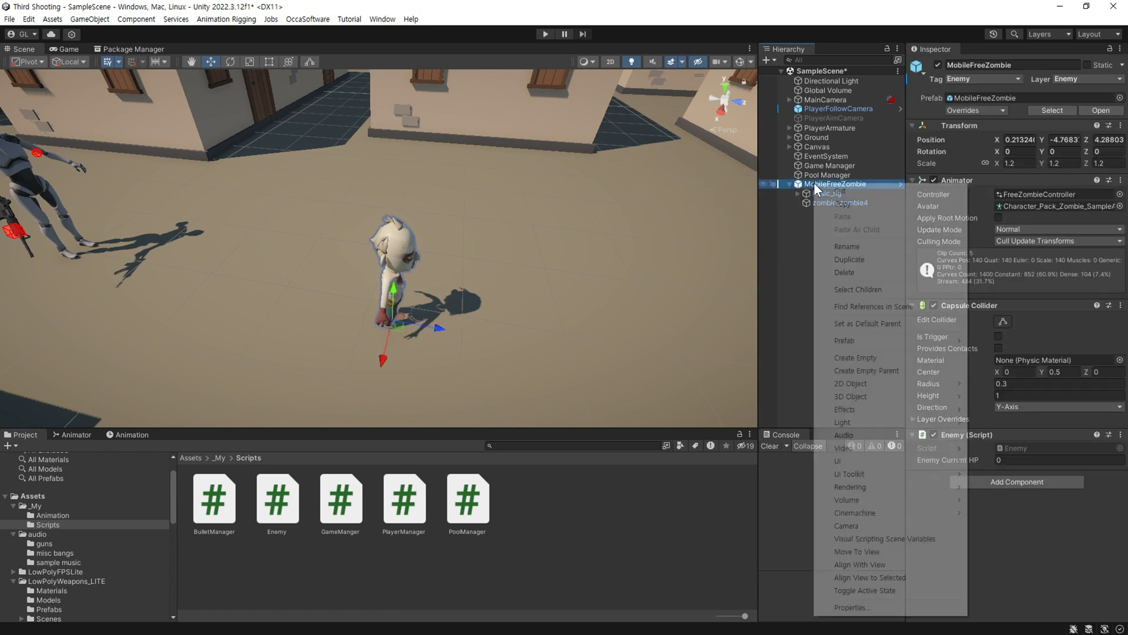
mouse_move(851, 460)
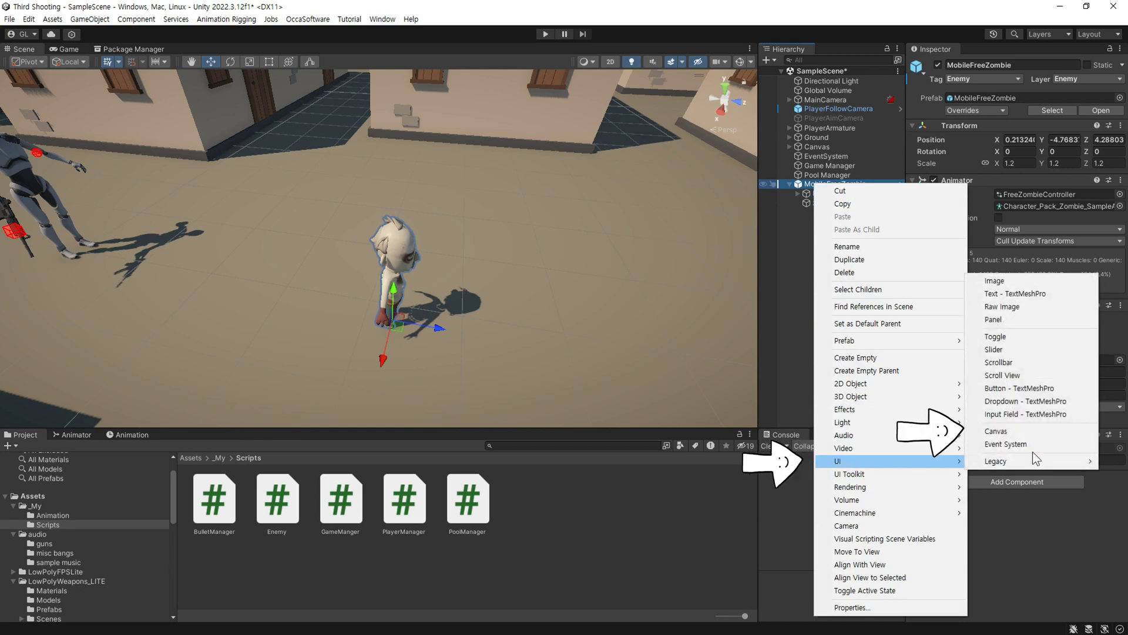
click(1044, 431)
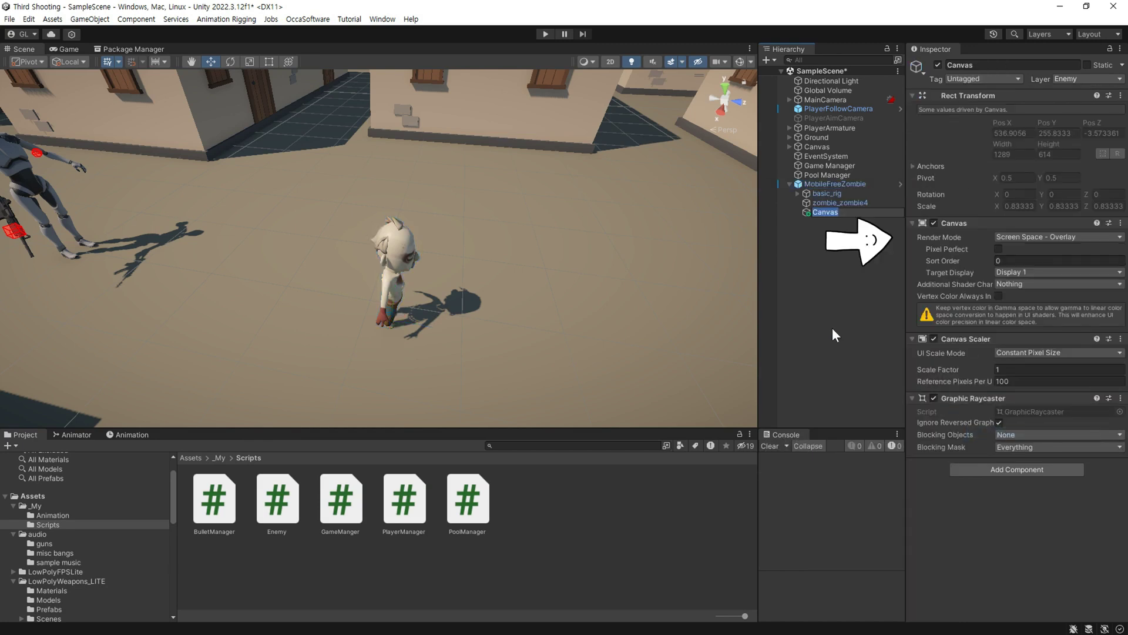
click(1024, 235)
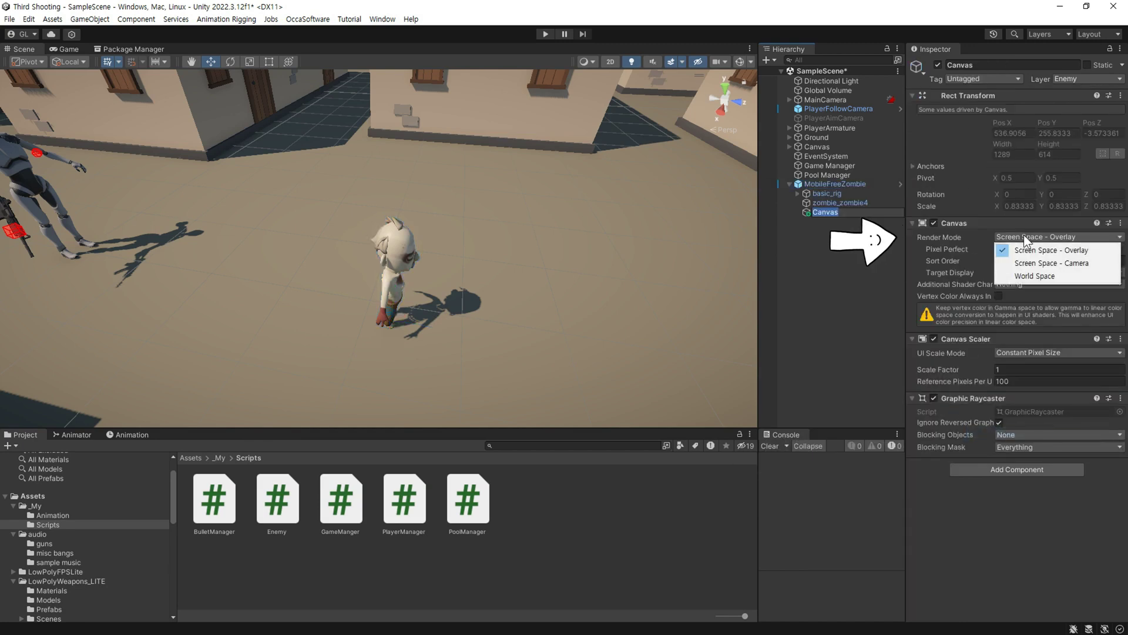
click(1028, 275)
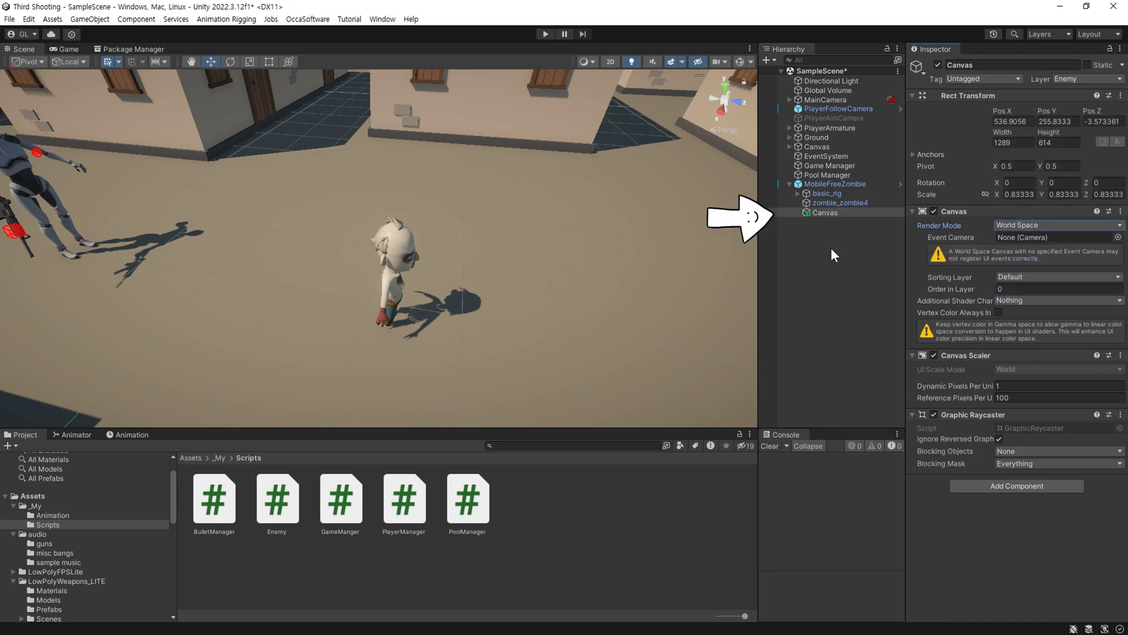
Add a UI Slider as a child of the Canvas
right_click(822, 213)
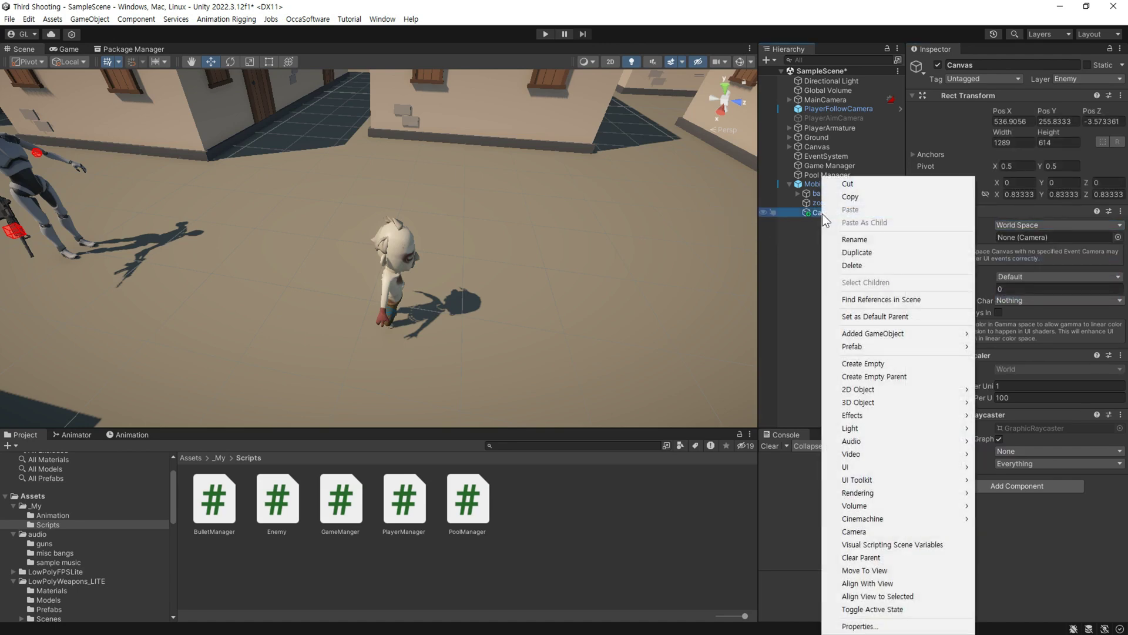
mouse_move(892, 467)
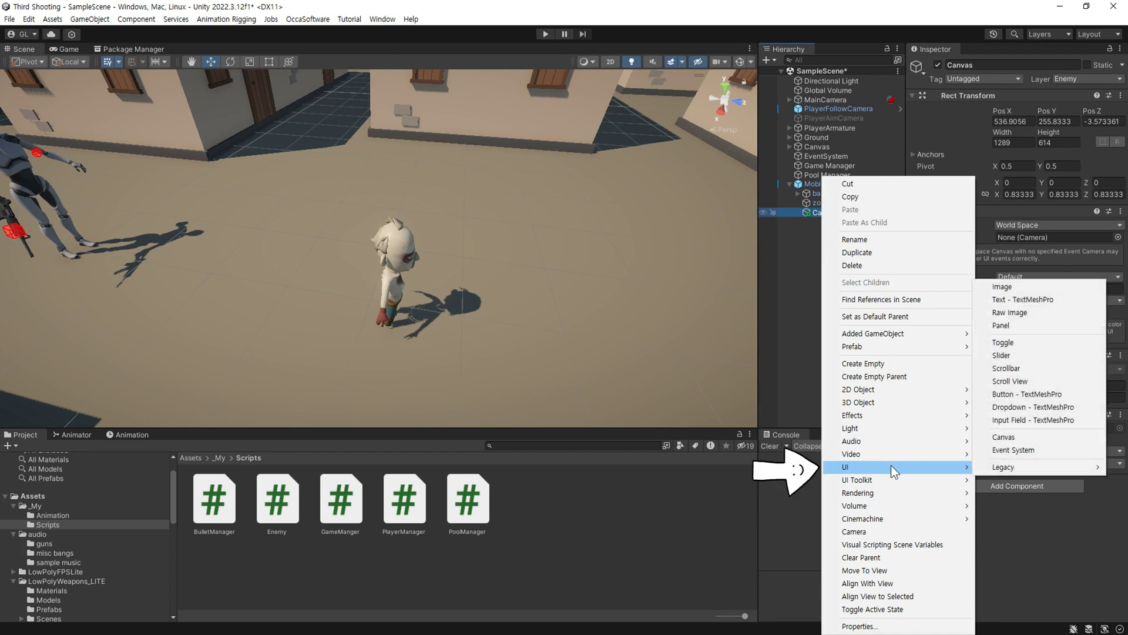
click(1013, 357)
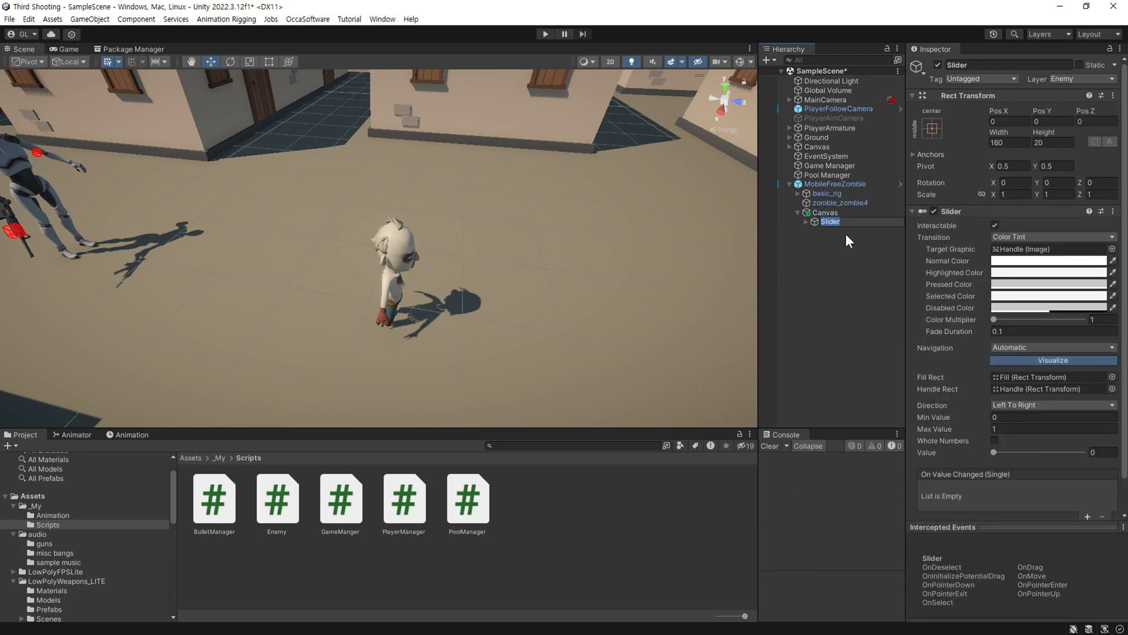
Reset the Canvas Rect Transform and set its scale to 0.01
double_click(826, 213)
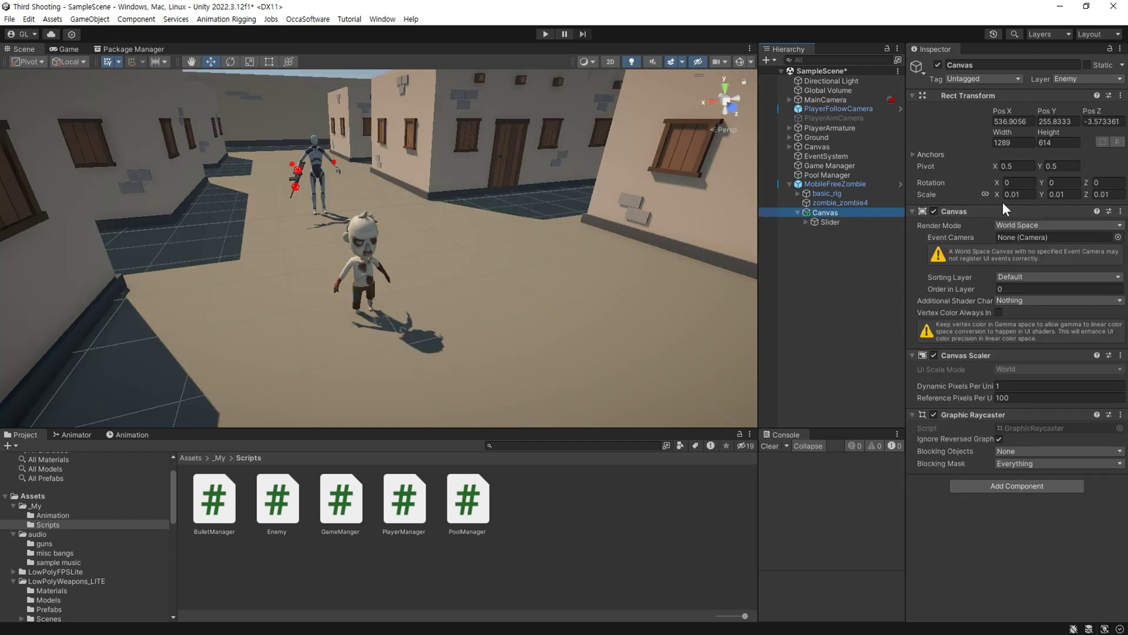
click(1121, 96)
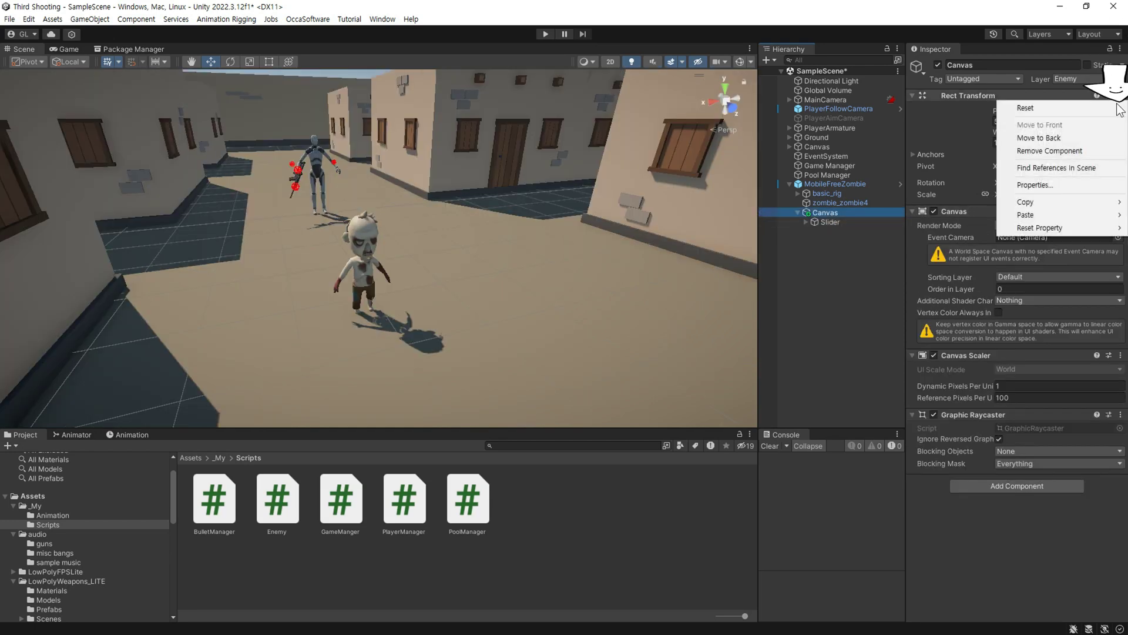
click(1036, 108)
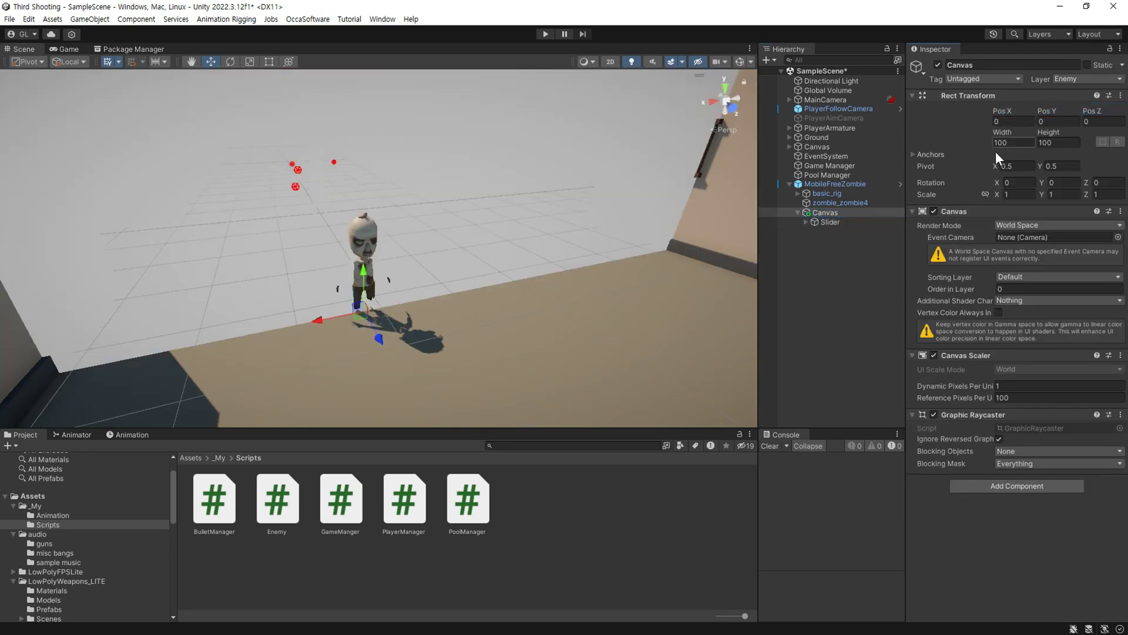
click(999, 194)
text(0.5)
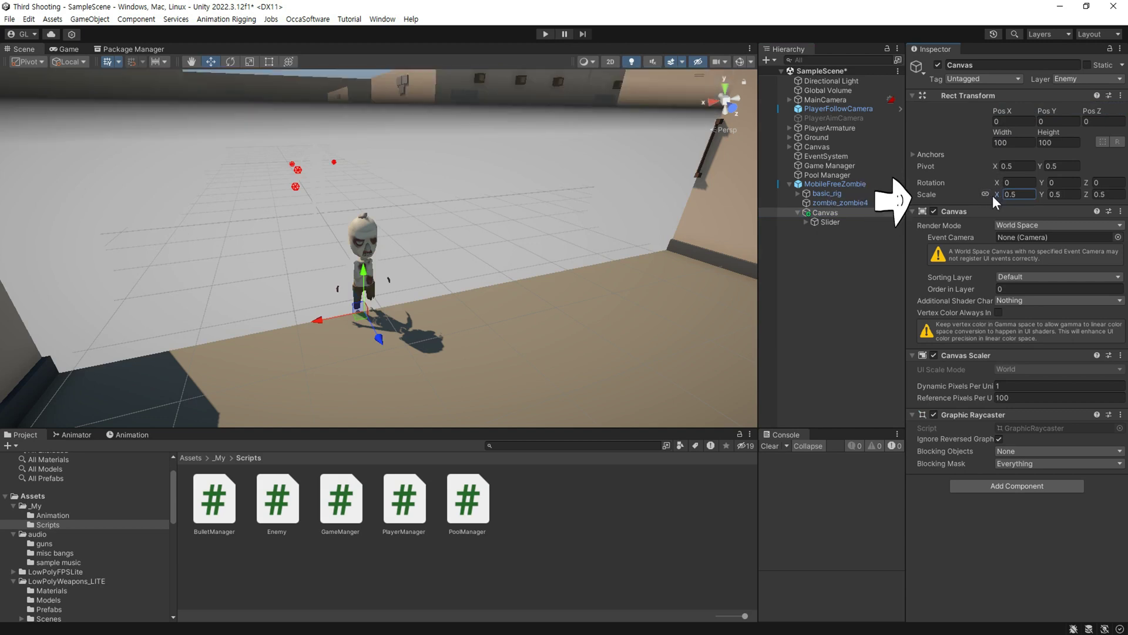
text(0.01)
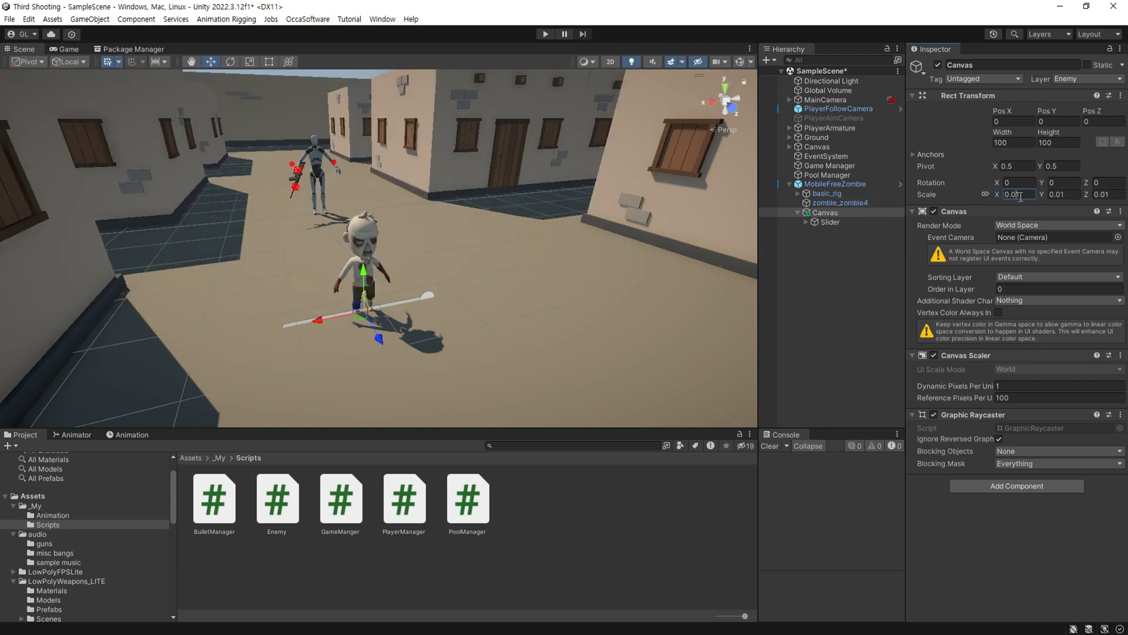
Place the Slider at Pos Y 120 with a 60 by 10 size
click(830, 222)
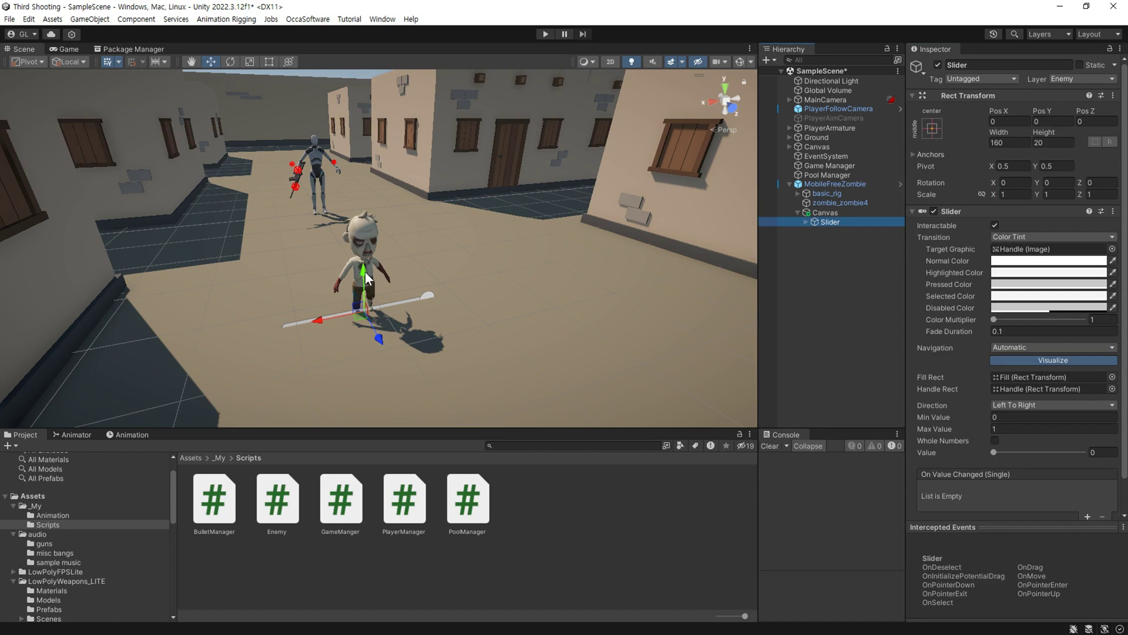
drag(365, 271, 364, 140)
click(1052, 122)
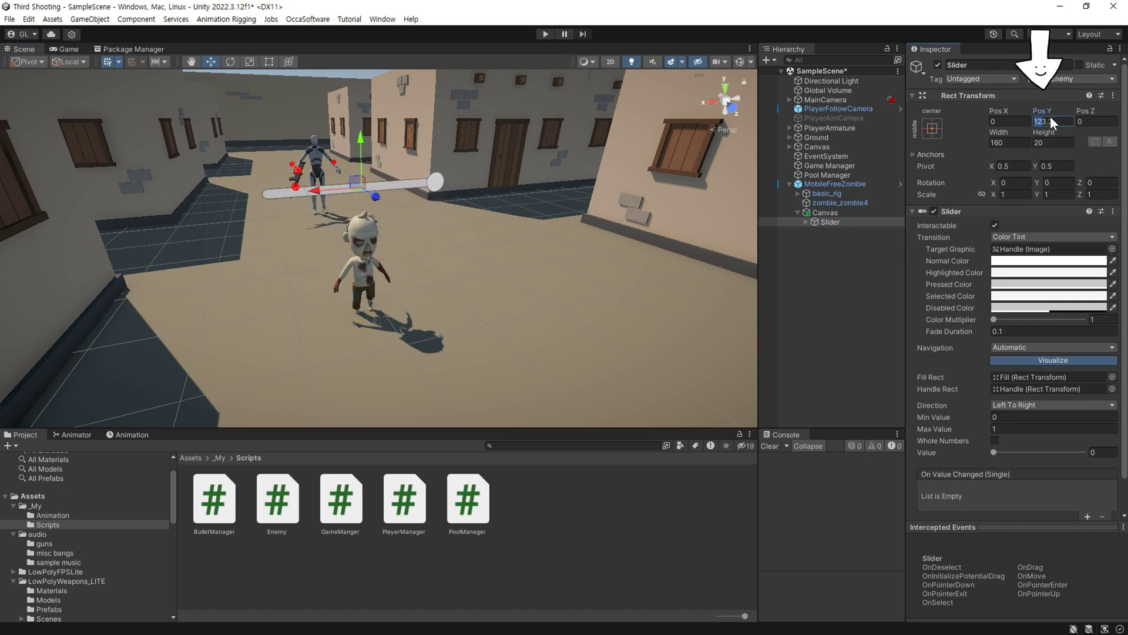
text(120)
key(Return)
drag(1006, 133, 788, 161)
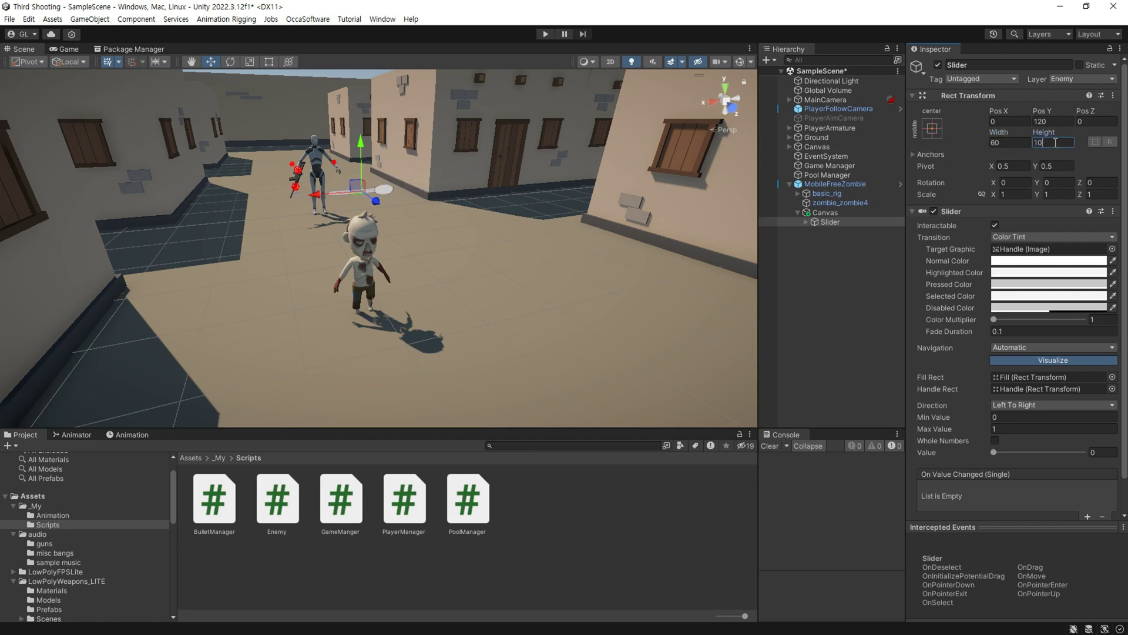
click(805, 221)
click(835, 251)
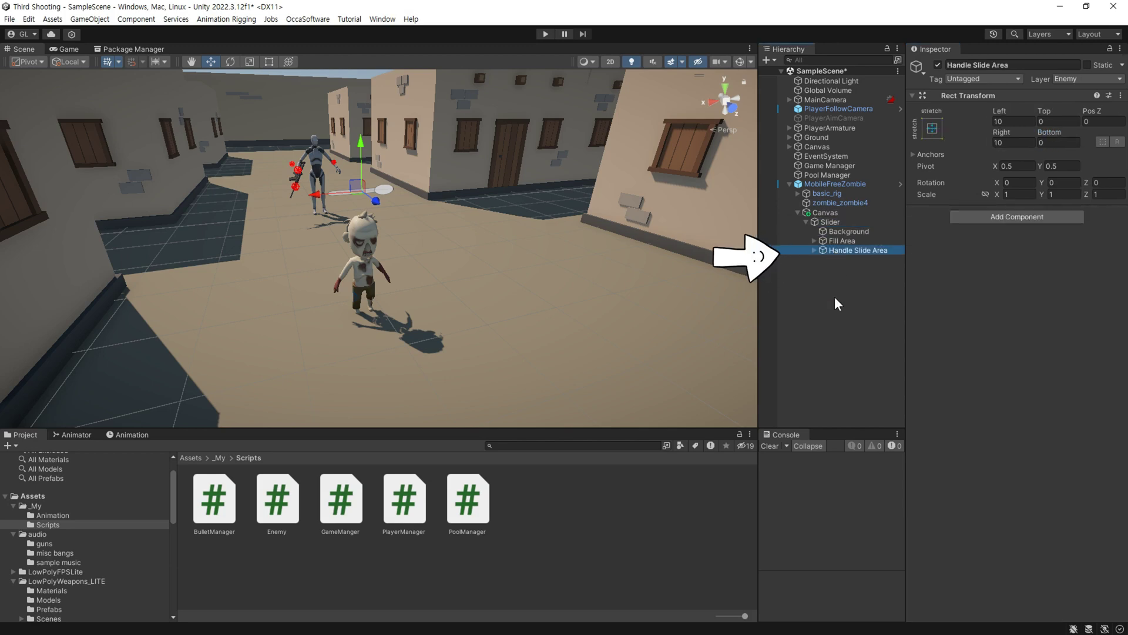
Delete the slider's Handle Slide Area and make its Background pink
key(Delete)
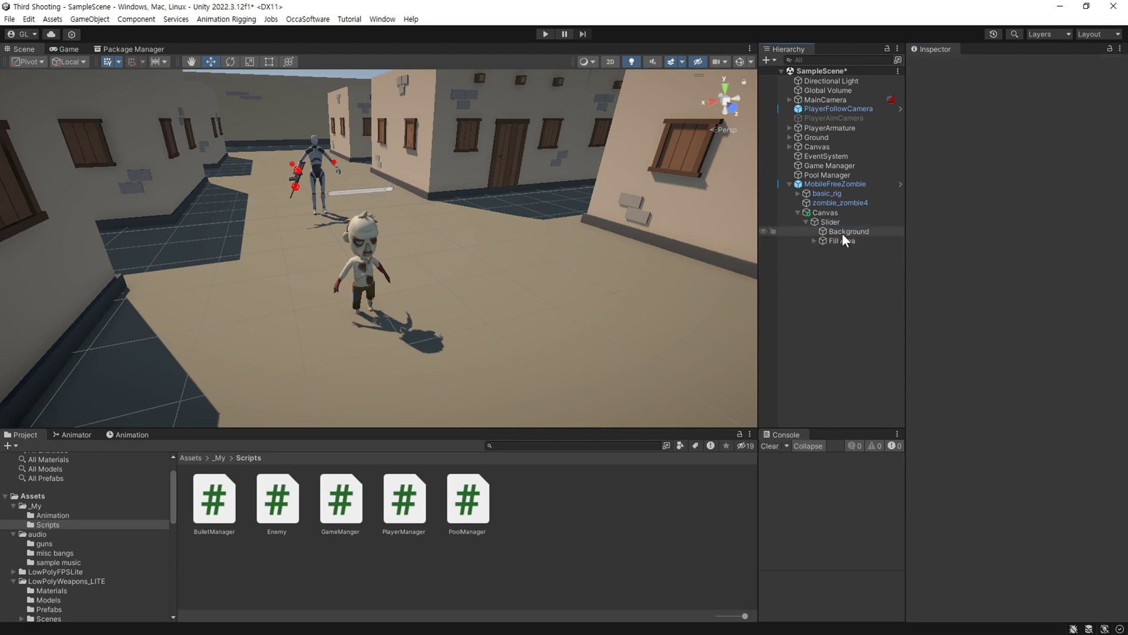
click(842, 233)
click(1041, 268)
click(1044, 298)
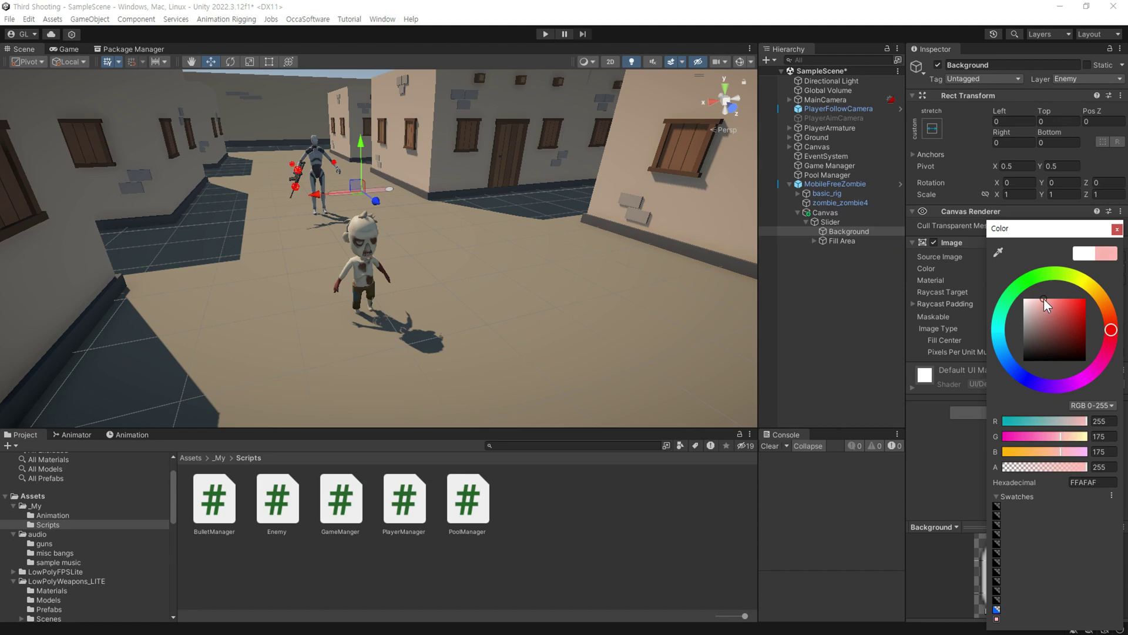
click(1117, 228)
Set the slider's Fill colour to pure red
click(846, 241)
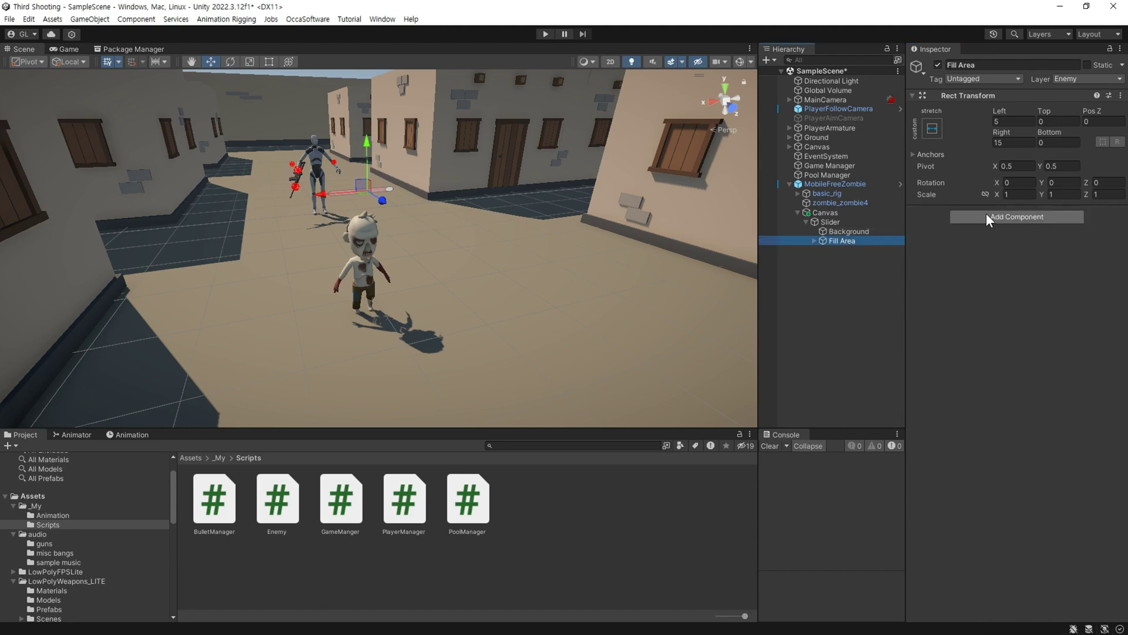
click(814, 241)
click(842, 250)
click(1048, 282)
drag(1058, 303, 1101, 286)
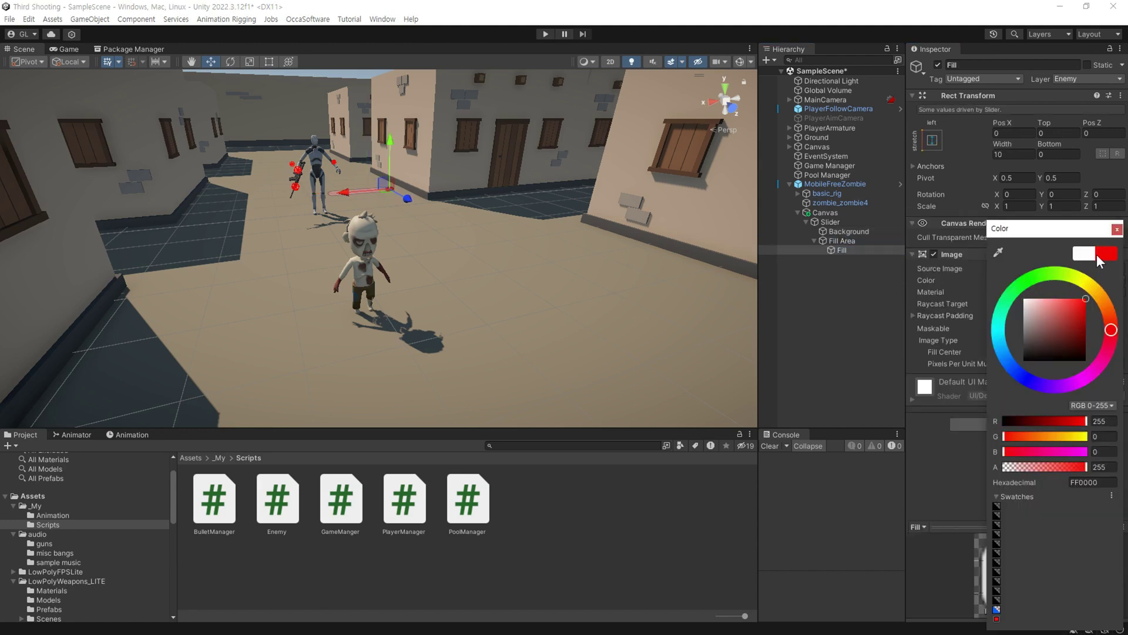
click(1116, 229)
Drag the Slider Value to 1 so the red health bar shows full
click(852, 222)
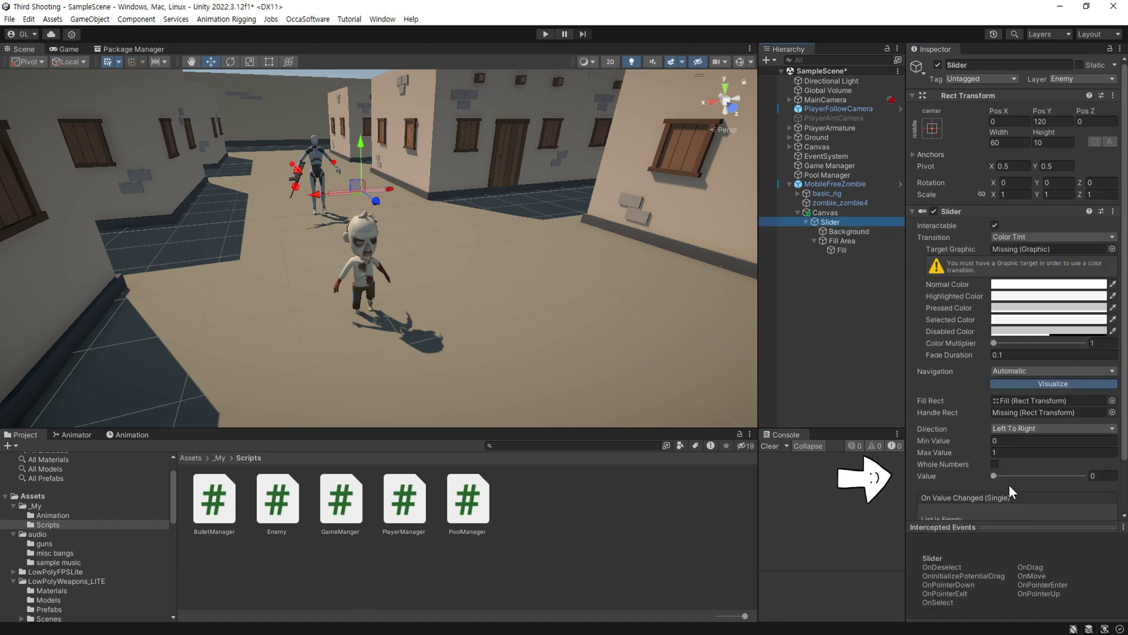
click(993, 474)
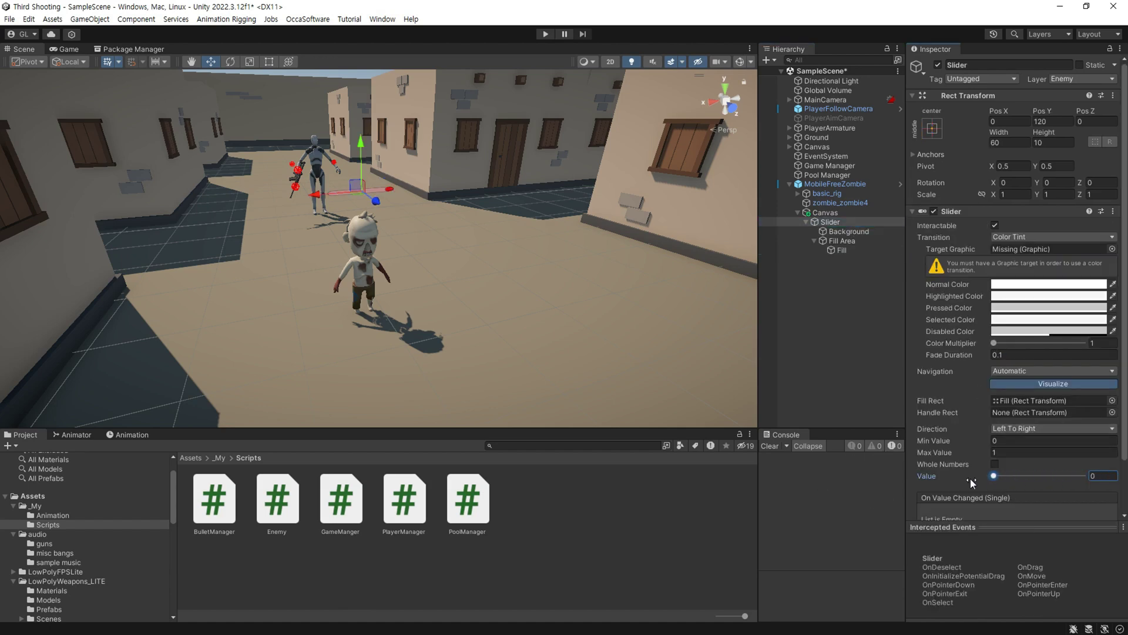
drag(971, 478, 1084, 477)
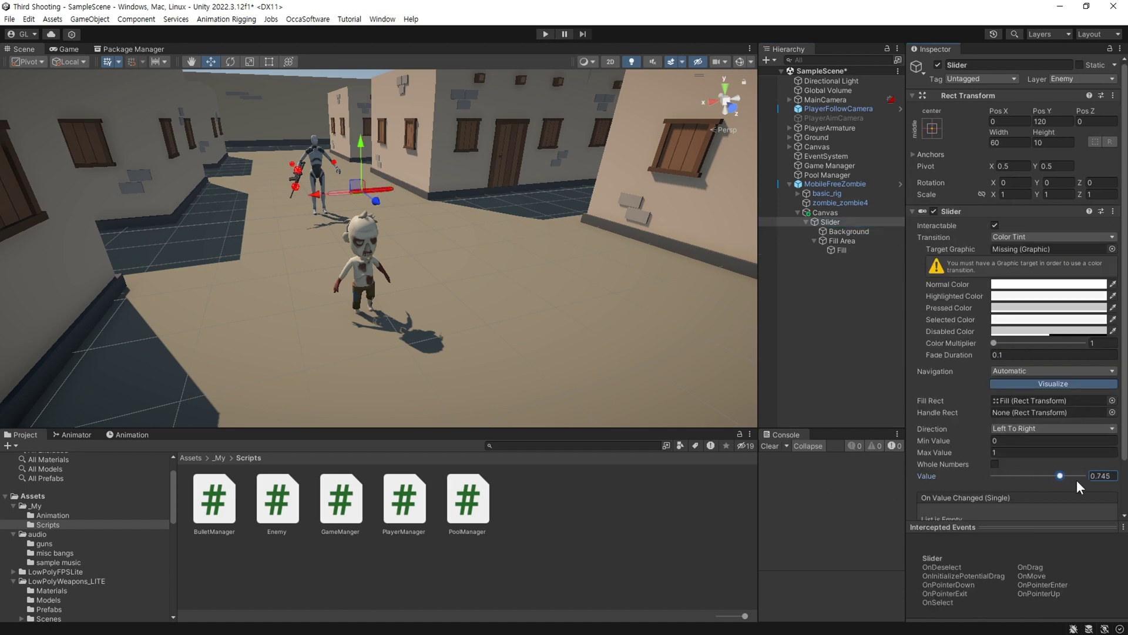
click(844, 241)
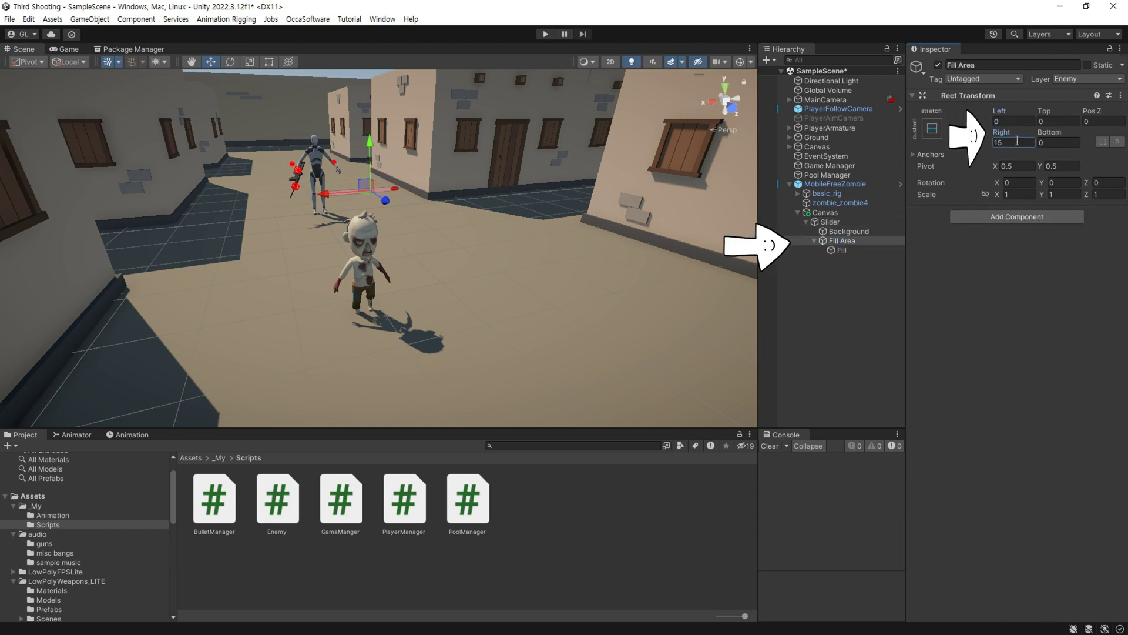
click(844, 250)
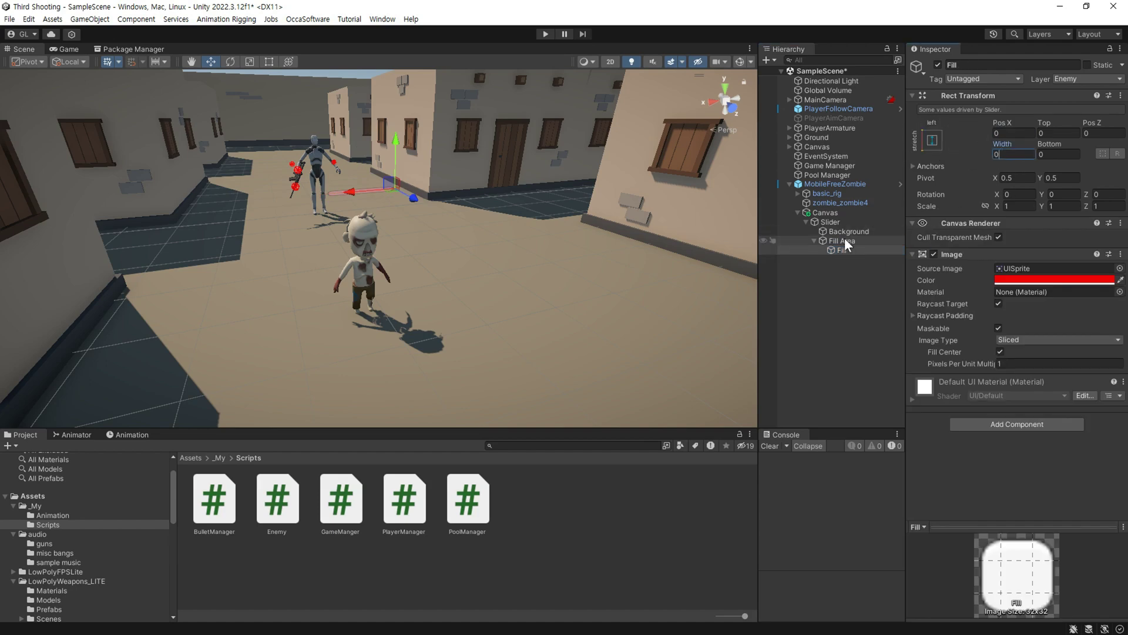
click(845, 231)
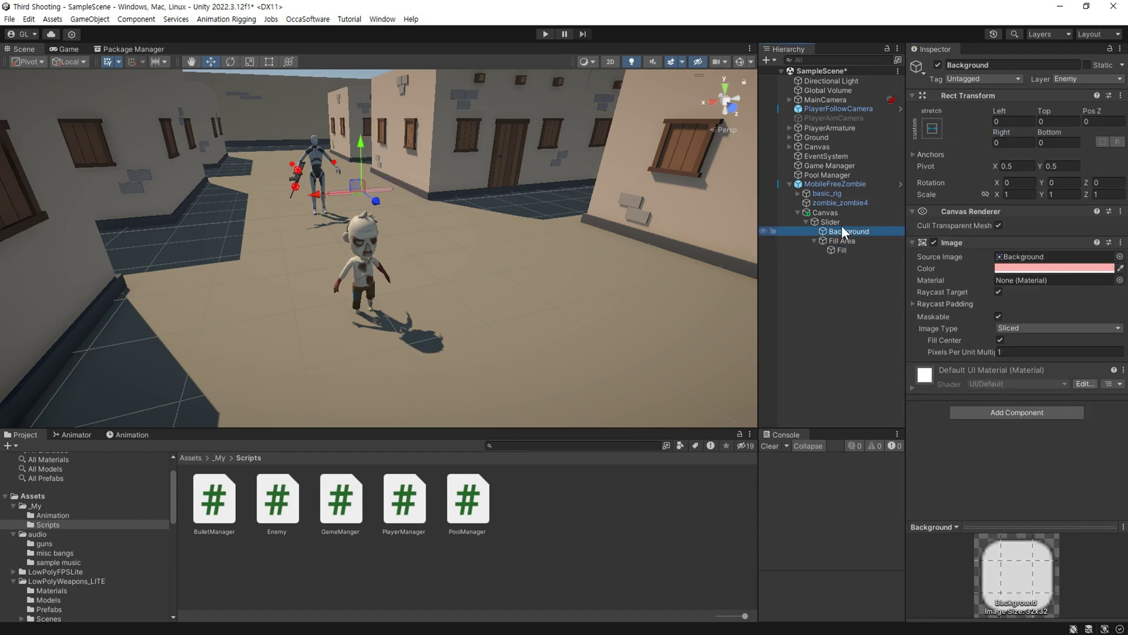
click(842, 223)
drag(994, 476, 1088, 469)
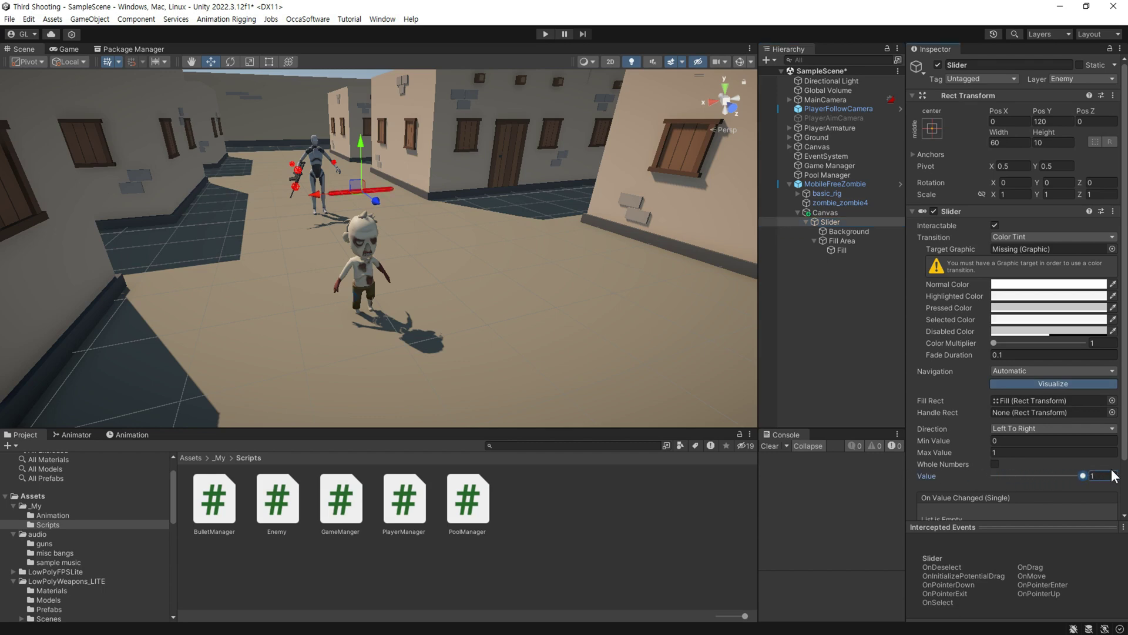
click(829, 212)
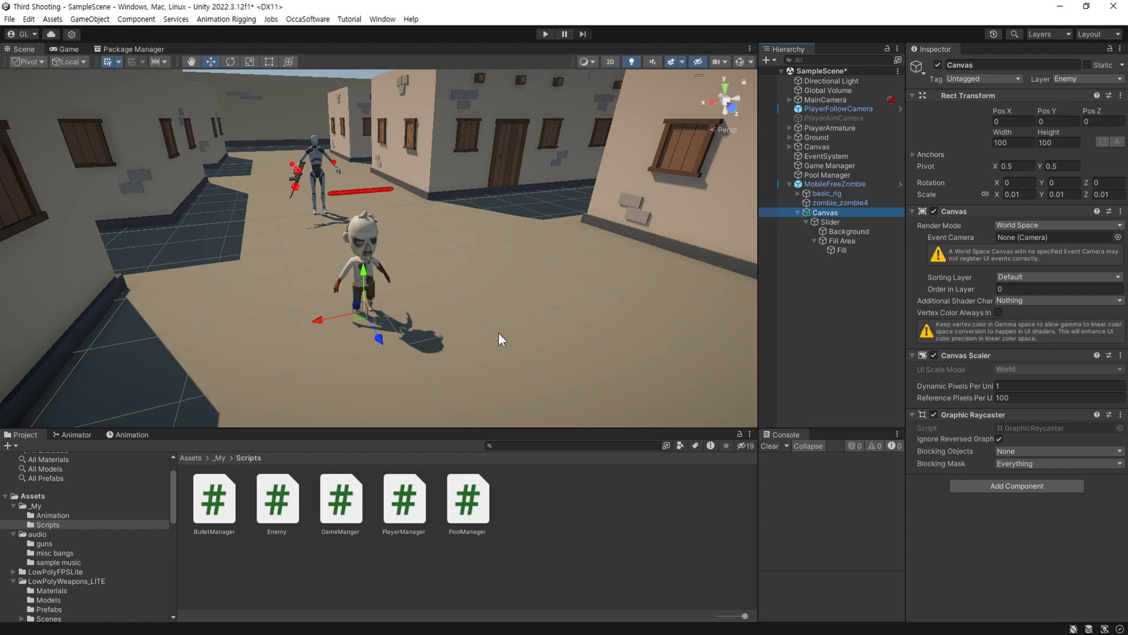
Create a new C# script named LookUI in the Scripts folder
right_click(555, 476)
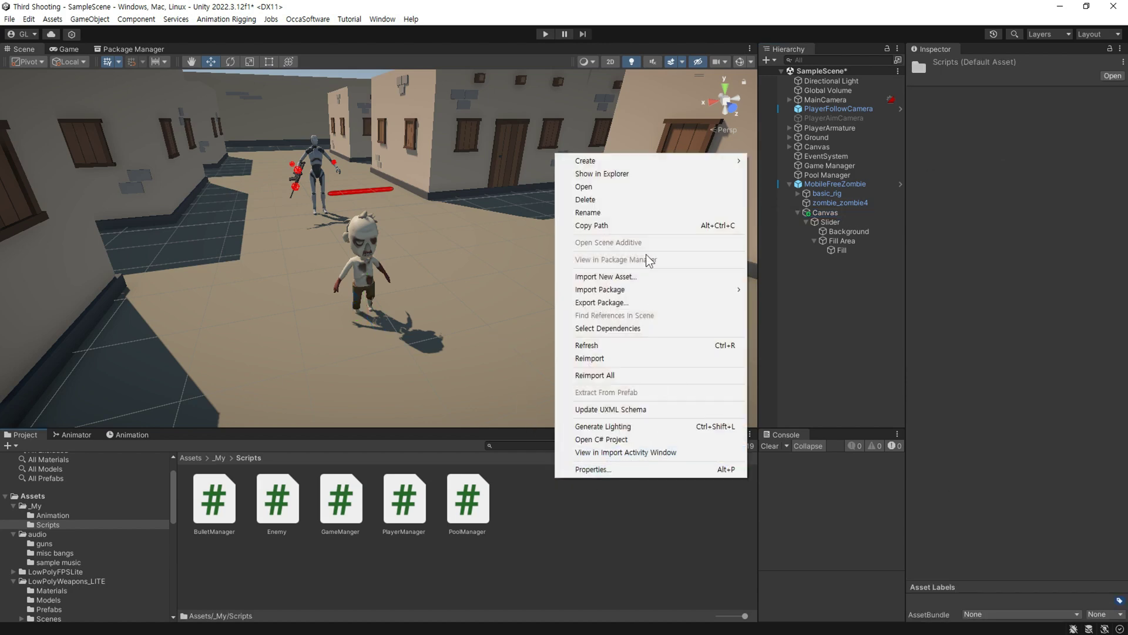
mouse_move(660, 161)
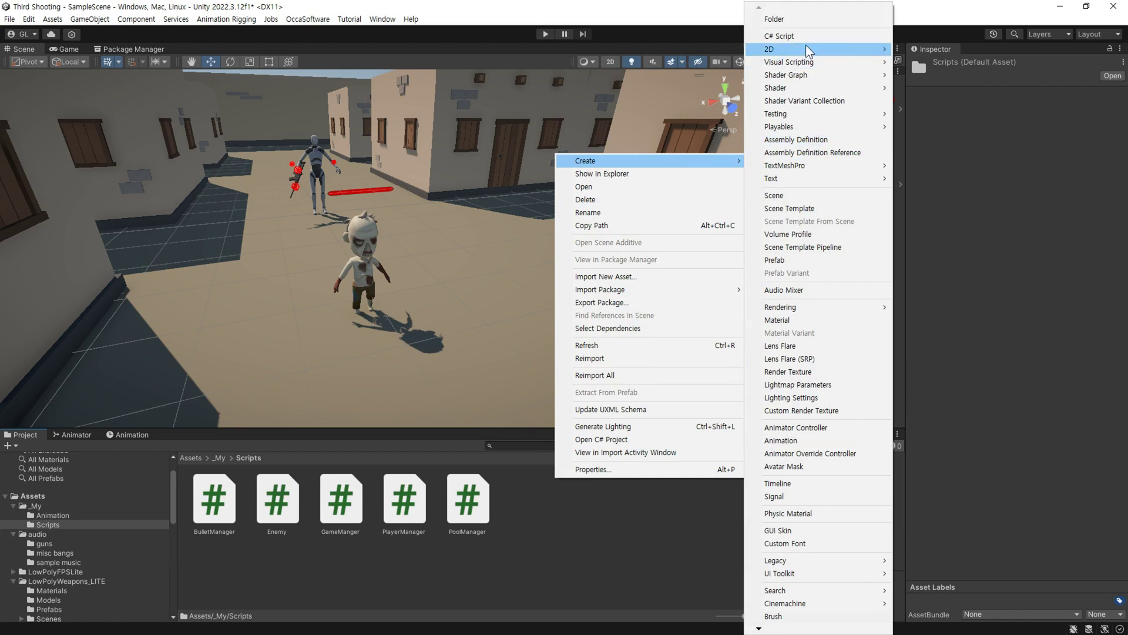
click(806, 39)
text(Look)
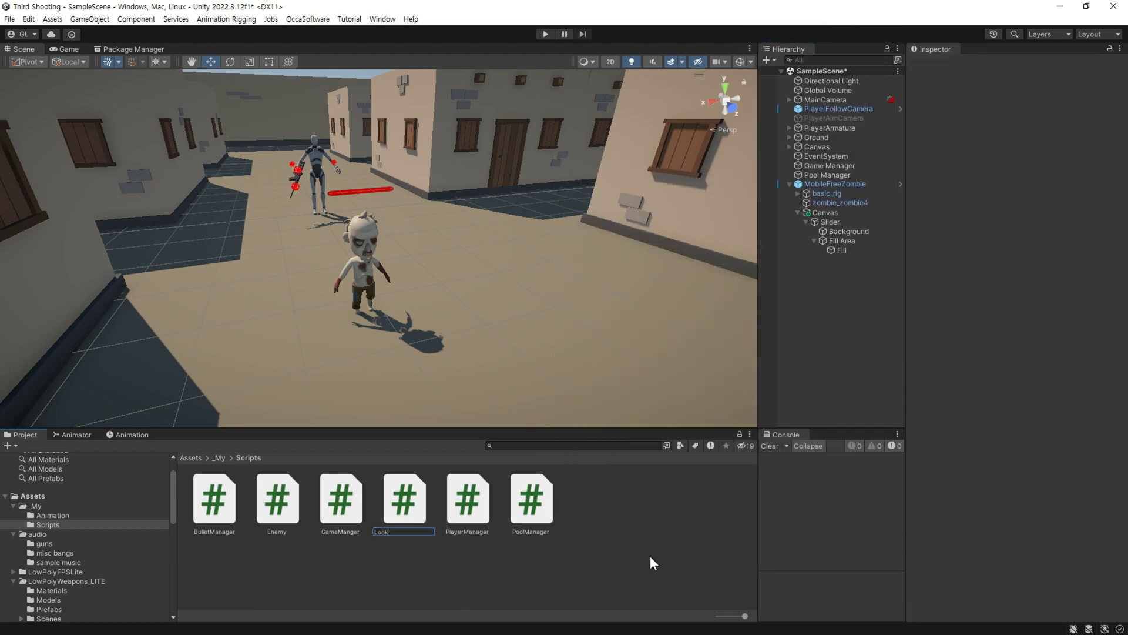
text(UI)
key(Return)
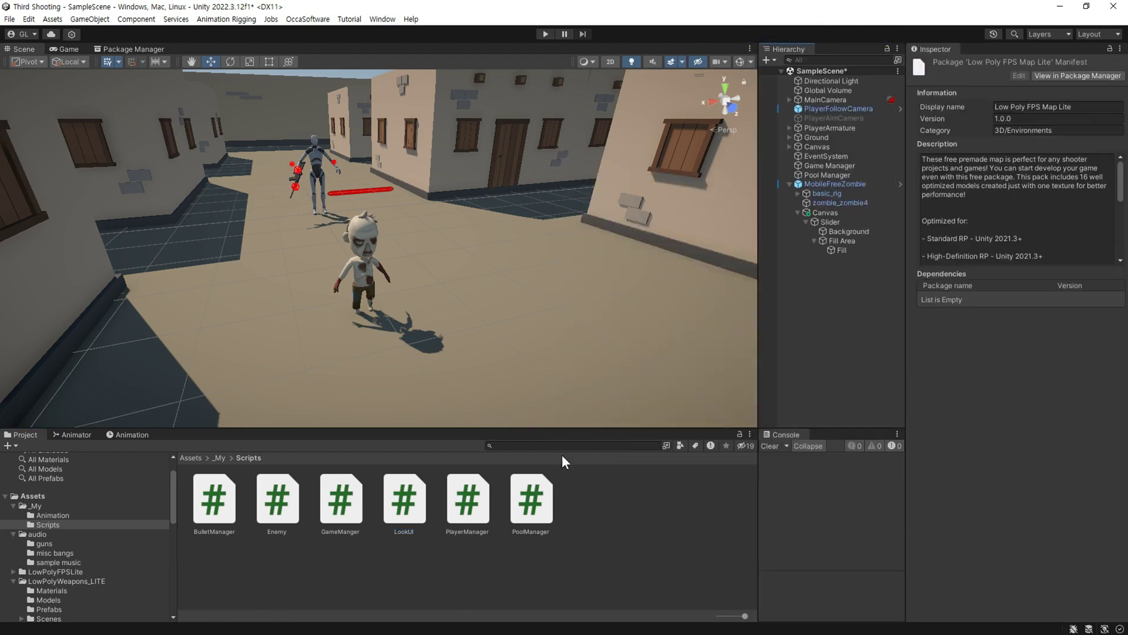
Attach LookUI to the zombie's Canvas and open it in Visual Studio
click(838, 212)
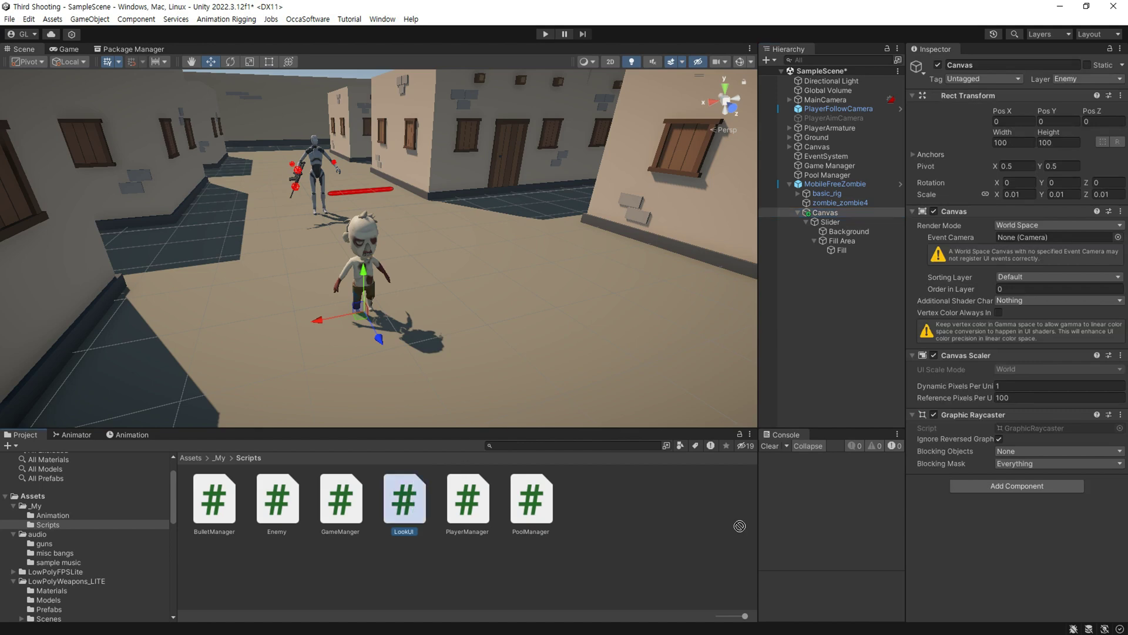
drag(739, 526, 966, 524)
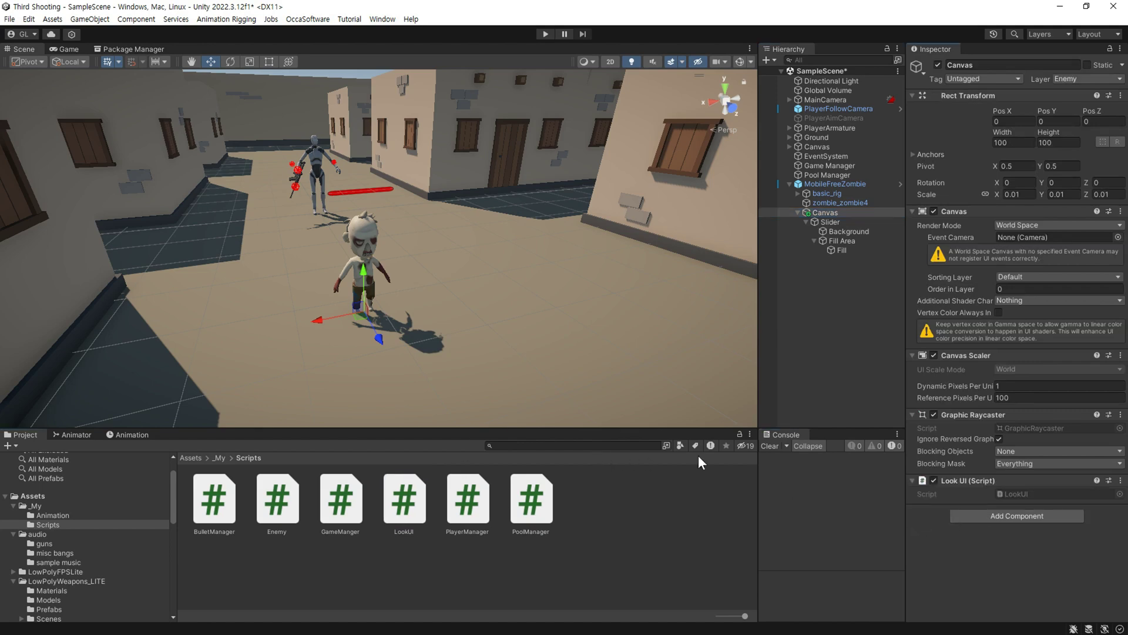
double_click(1016, 492)
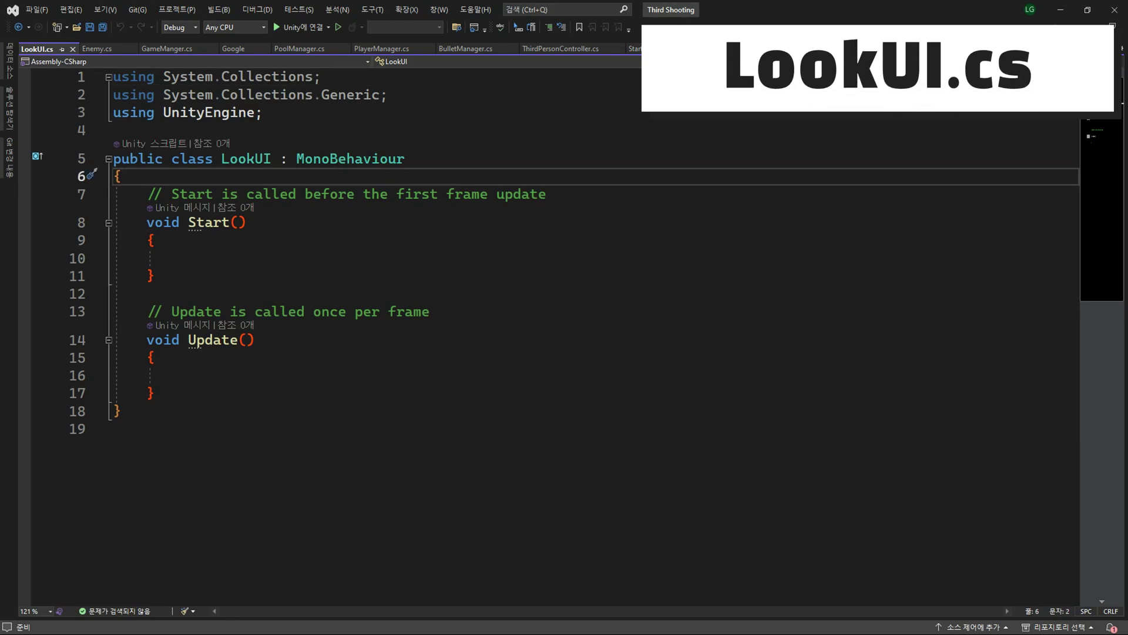
Add a private Camera cam field to LookUI
key(Return)
text(private Cam)
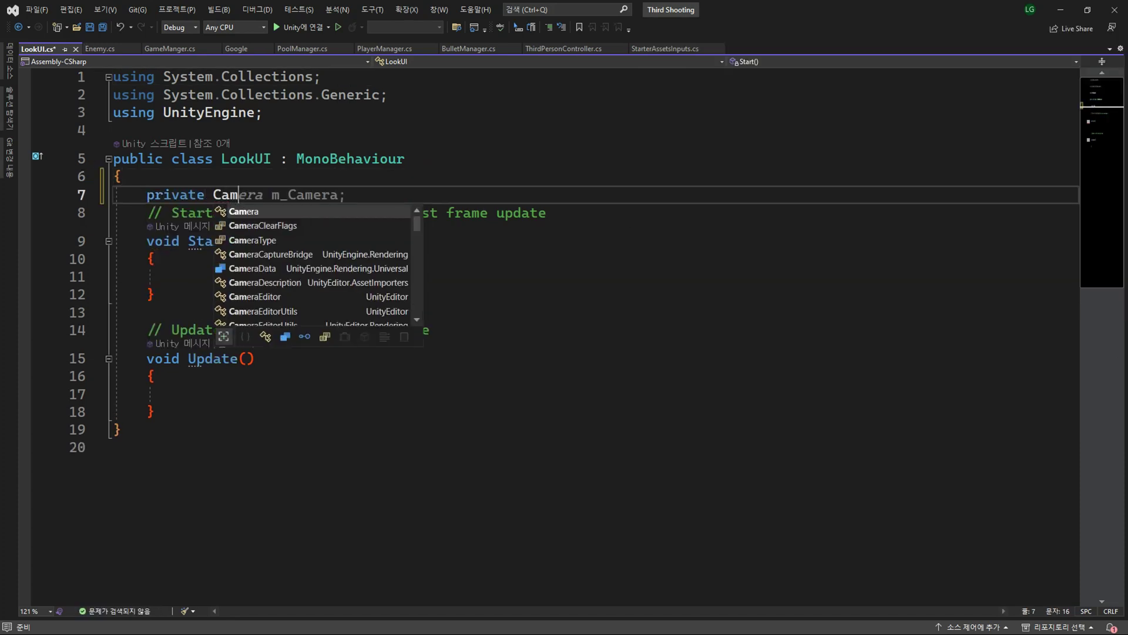
text(era cam;)
key(Return)
key(Down)
key(Down)
key(Down)
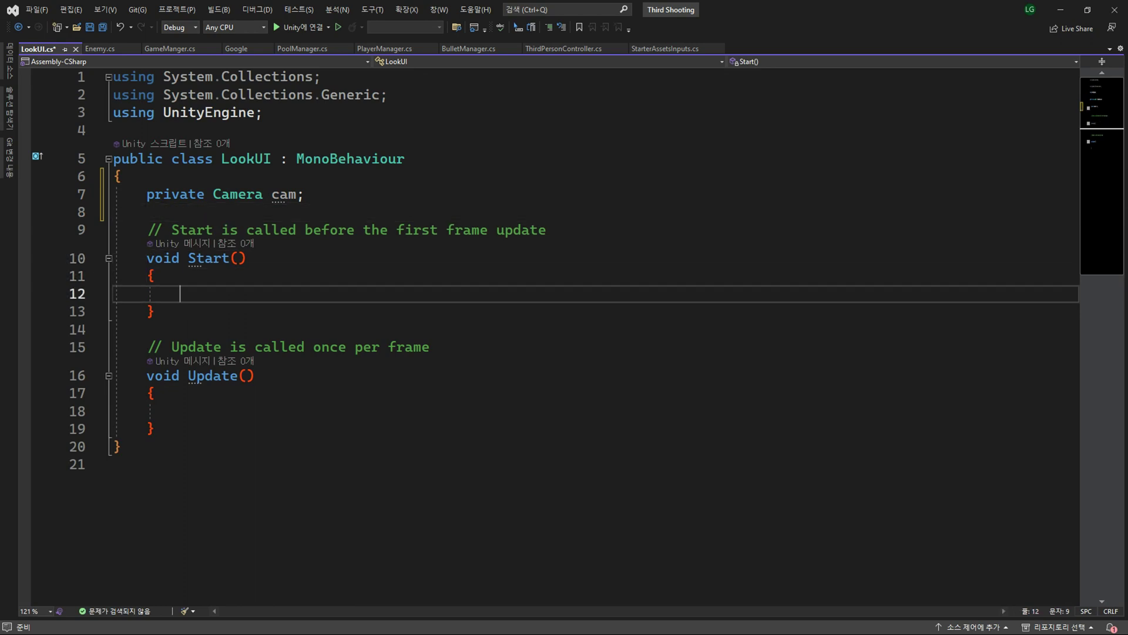
In Start, assign cam from the MainCamera-tagged object's Camera component when null
text(if(cam == )
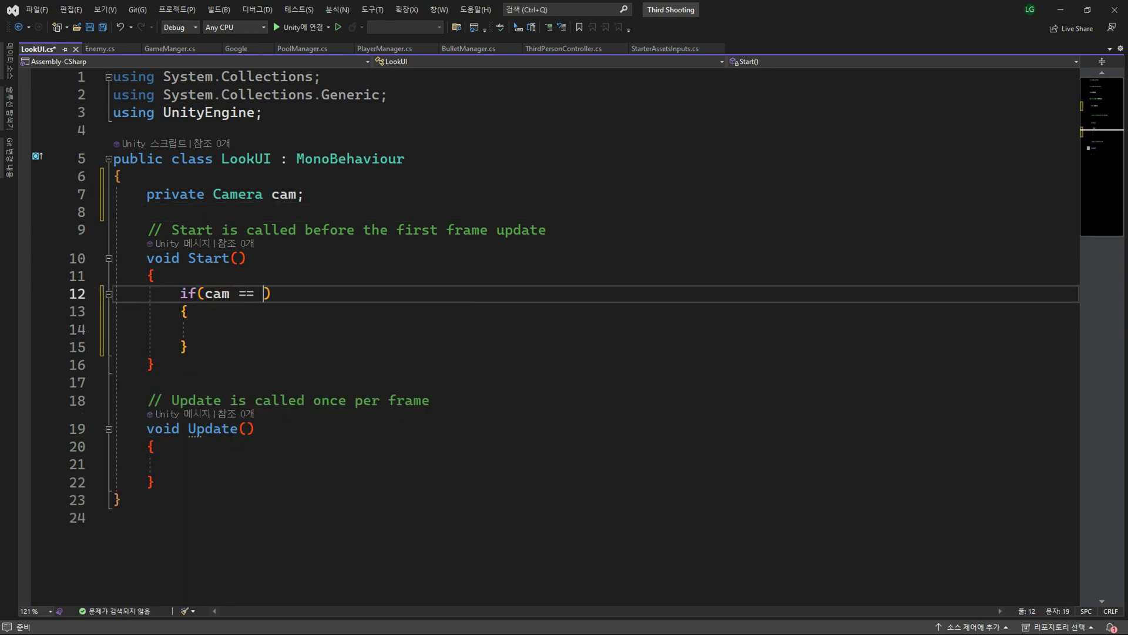
text(null)
key(Down)
key(Down)
text(cam)
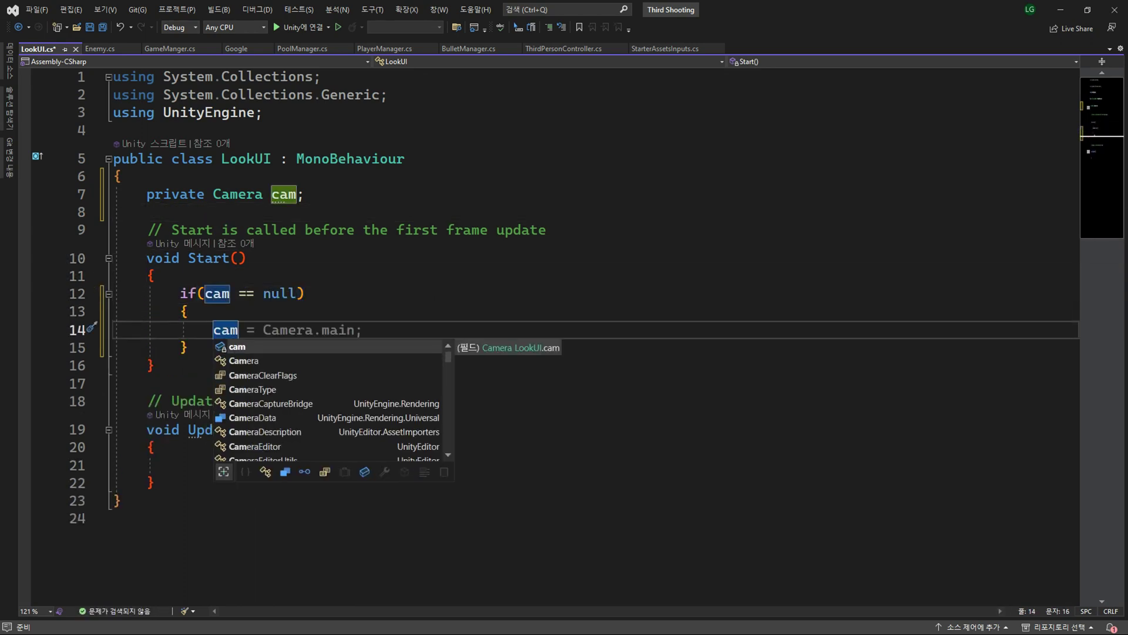
text( = GameObject.F)
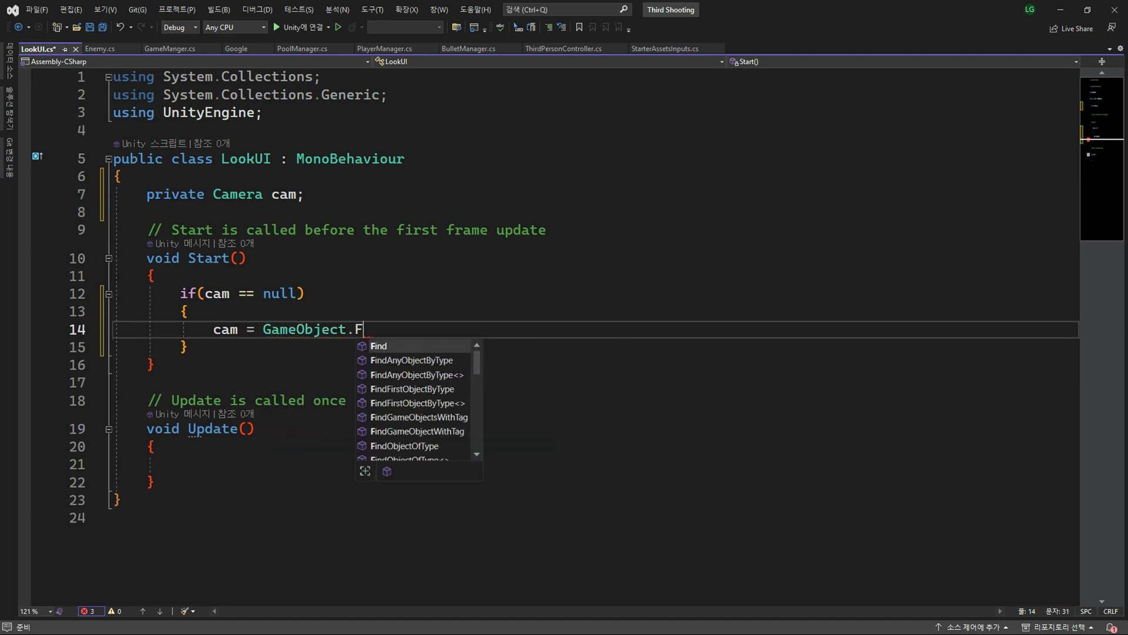
text(indg)
text(a)
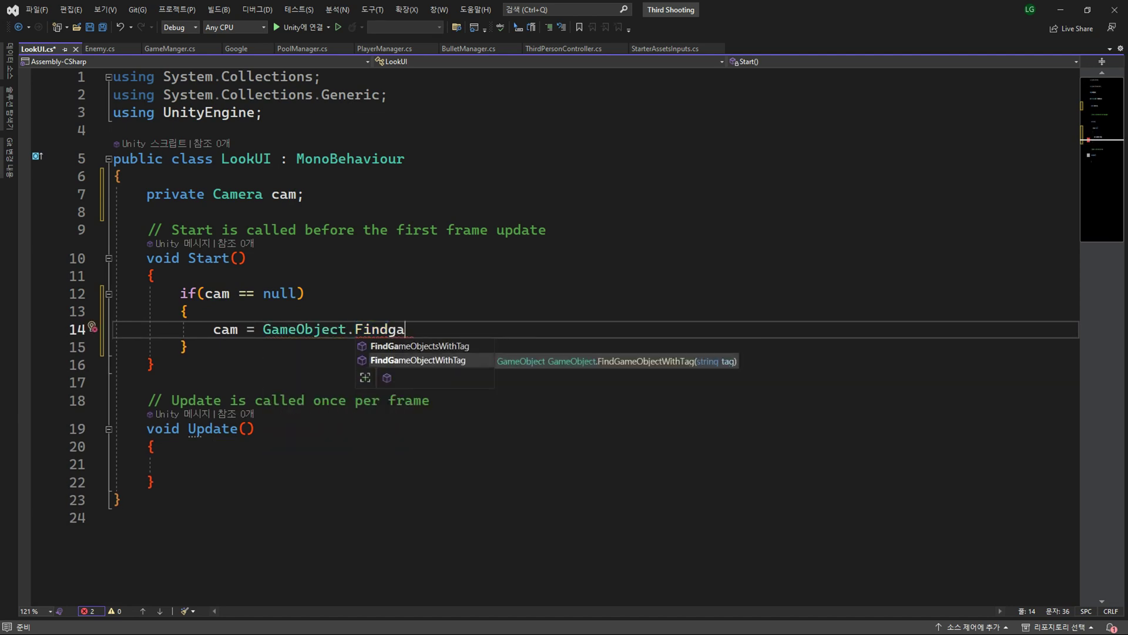
key(Tab)
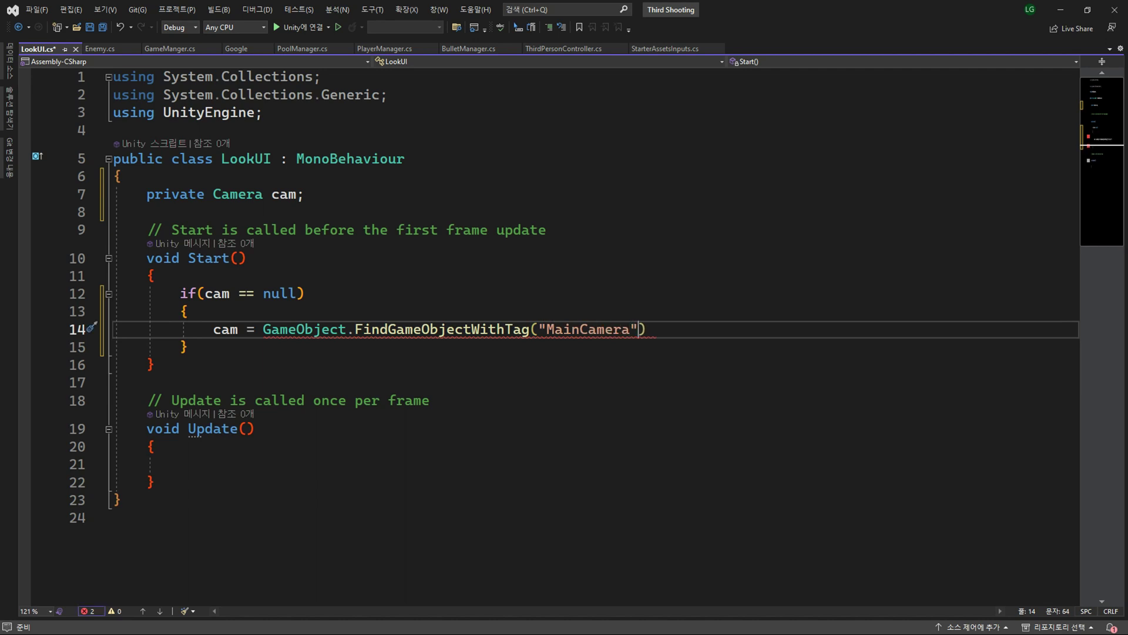
text(.G)
key(Tab)
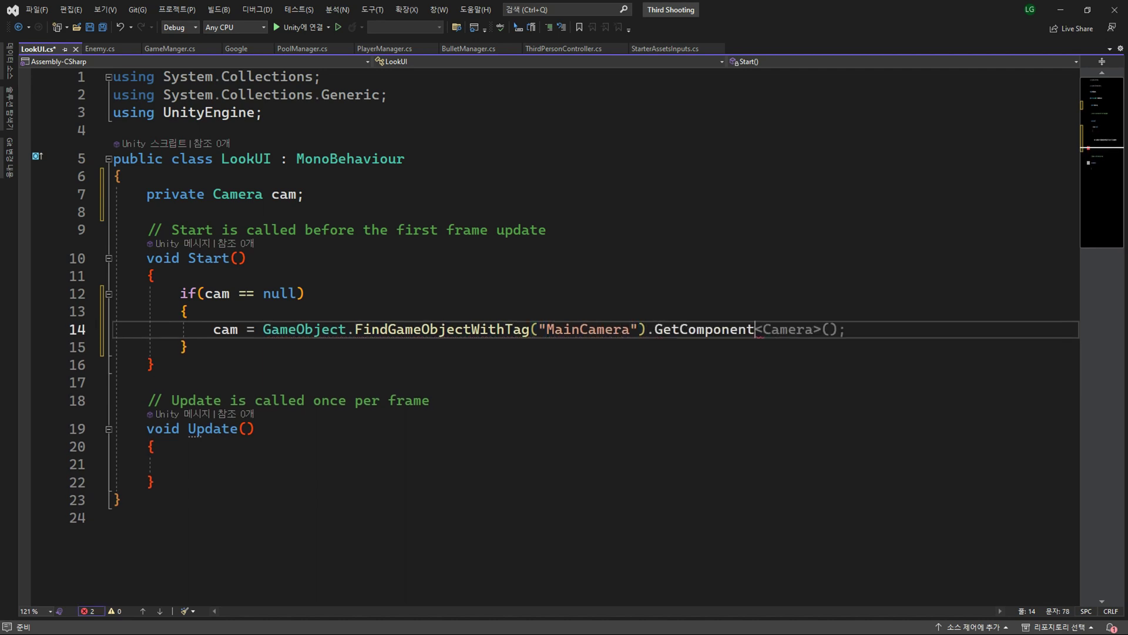
In Update, add a cam null check and begin transform.LookAt from transform.position
scroll(880, 312, down, 4)
key(Down)
key(Down)
key(Down)
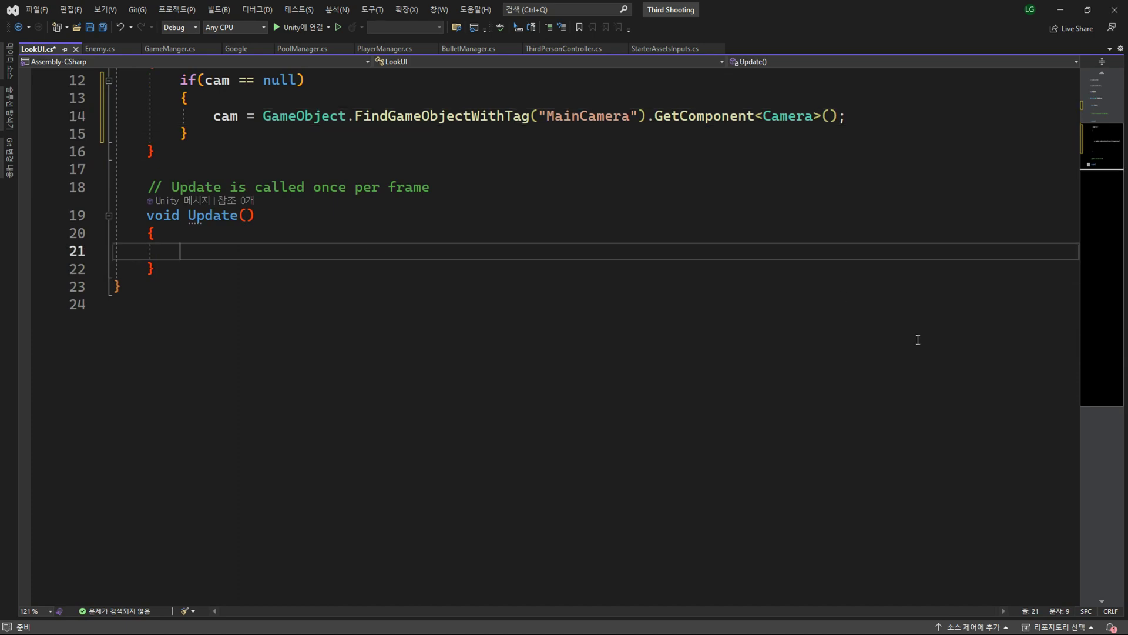
key(Tab)
text(cam)
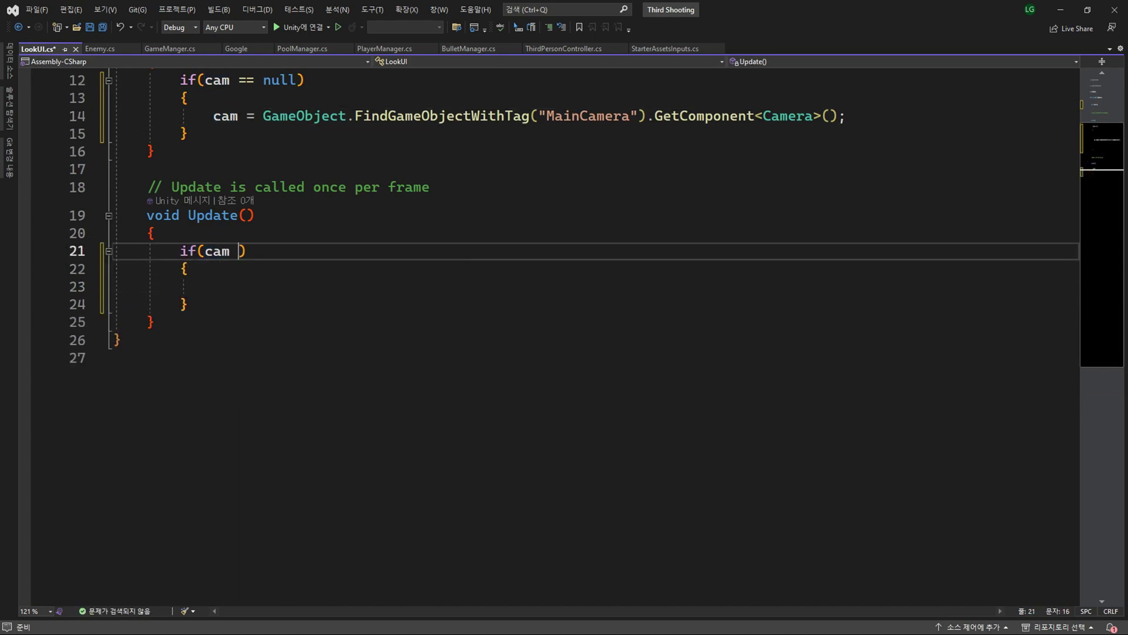
key(Tab)
key(Down)
key(Down)
text(tra)
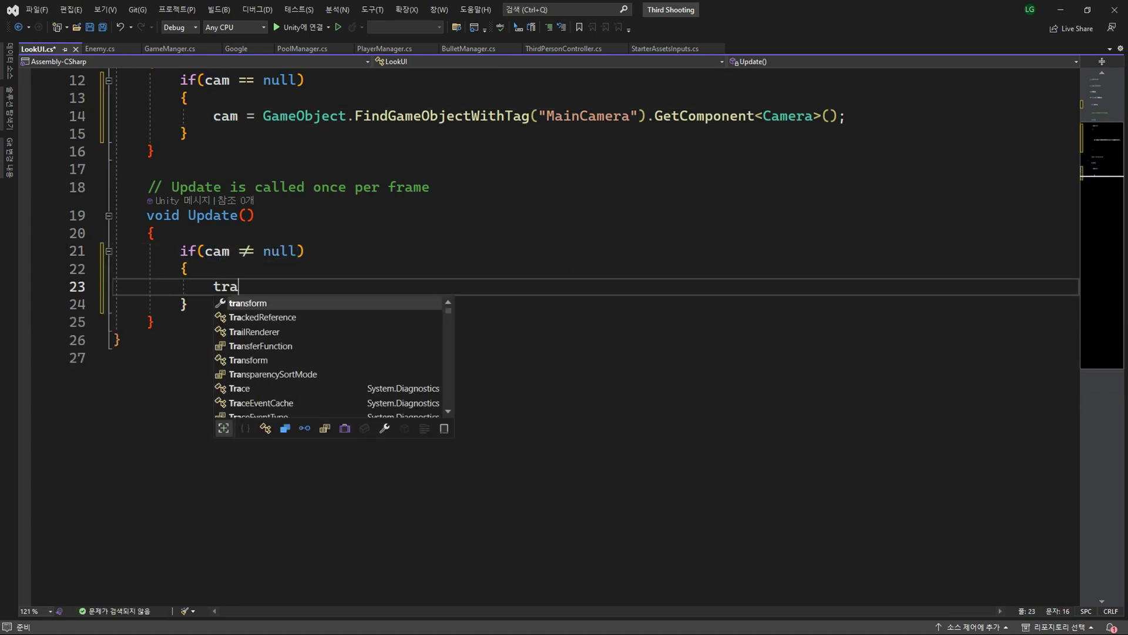
text(nsform.LookA)
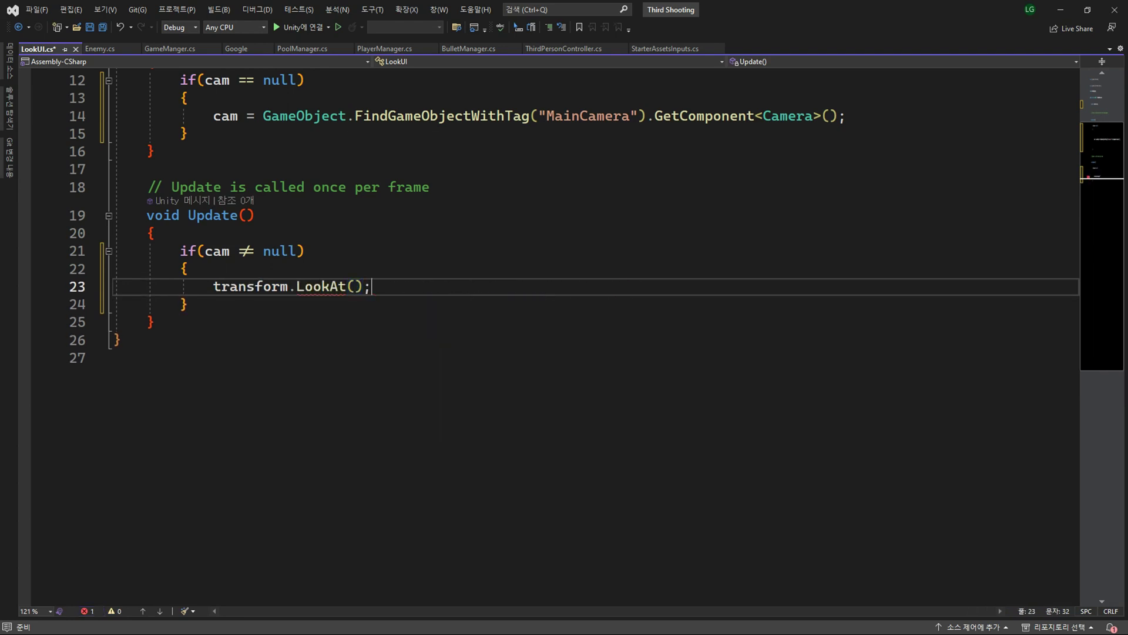
text(t(transform)
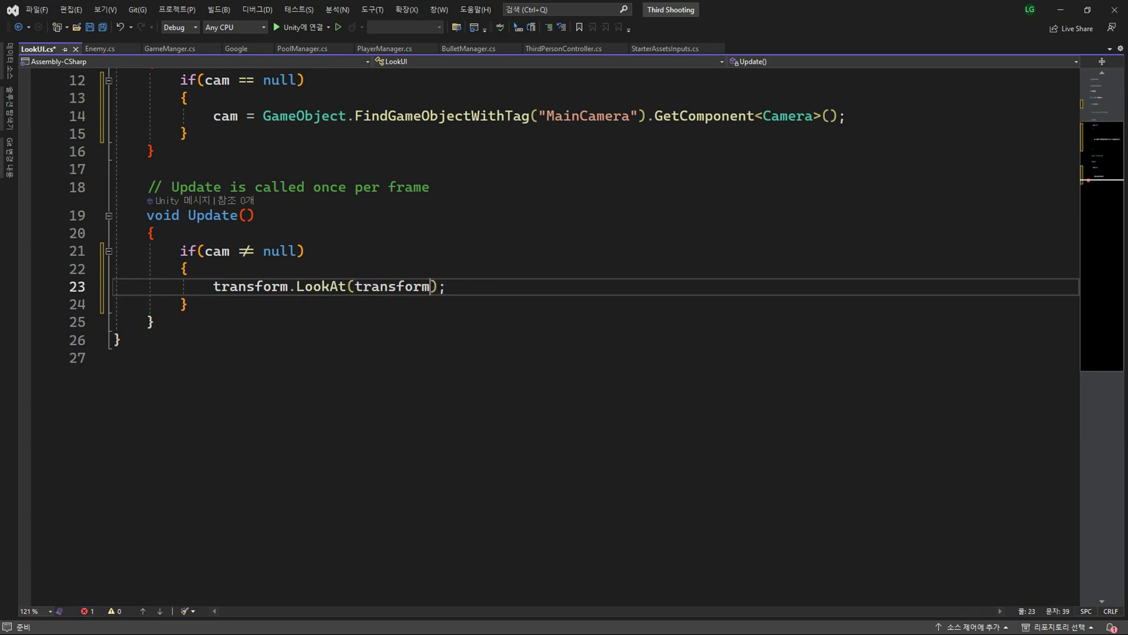
text(.po)
key(Tab)
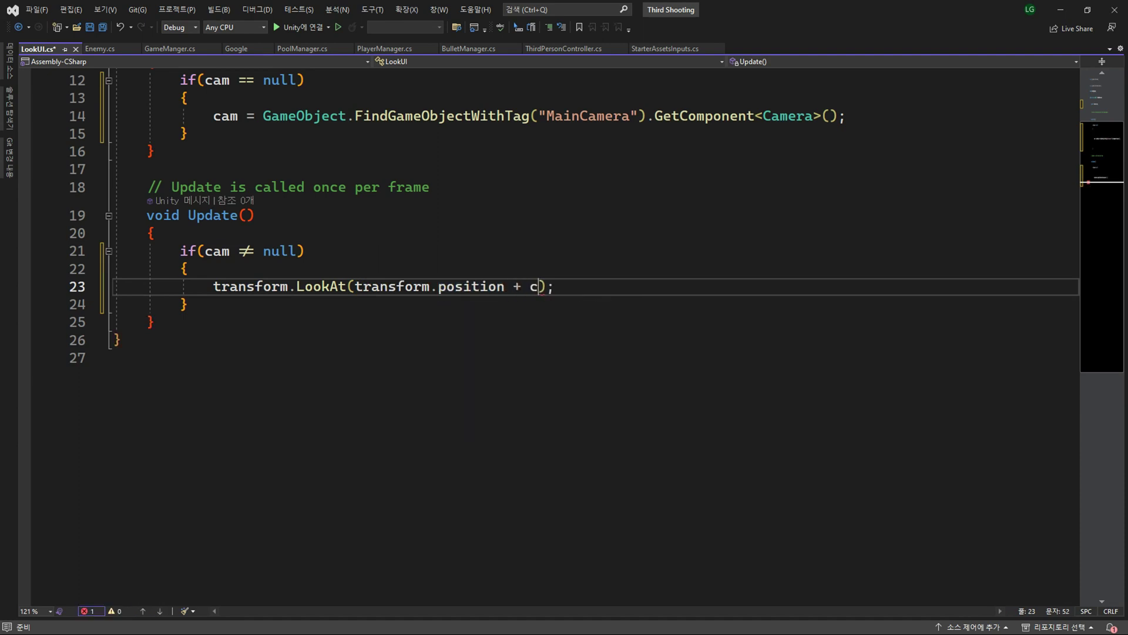
Pass cam's rotated forward and up Vector3 directions to LookAt and save the script
text(a)
key(Tab)
text(.transform.ro)
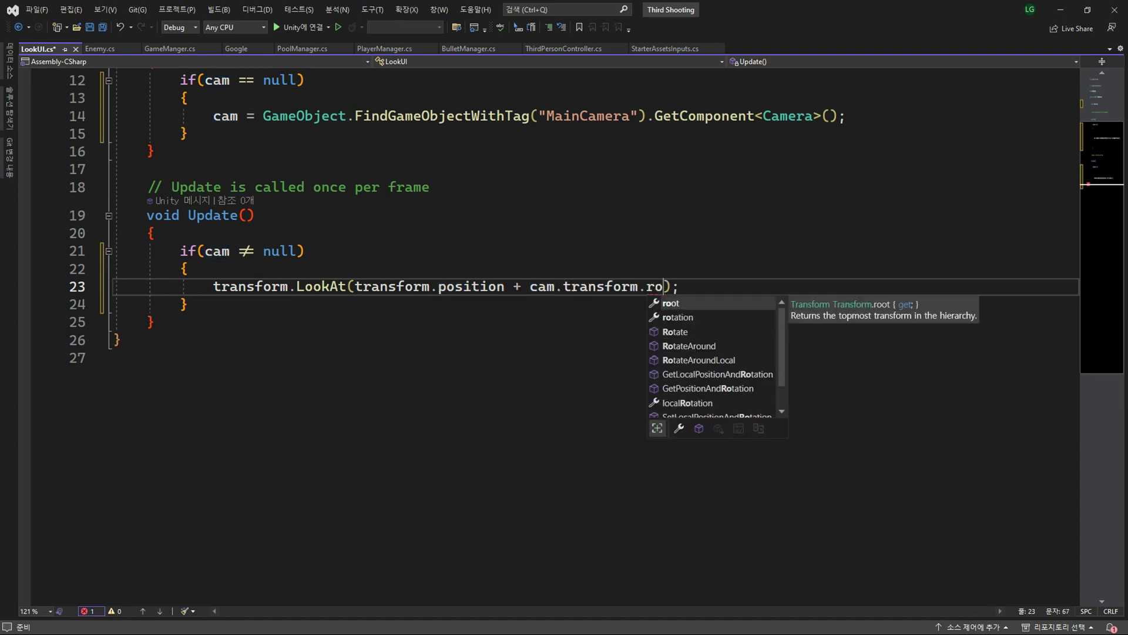
text(tation * Ve)
key(Tab)
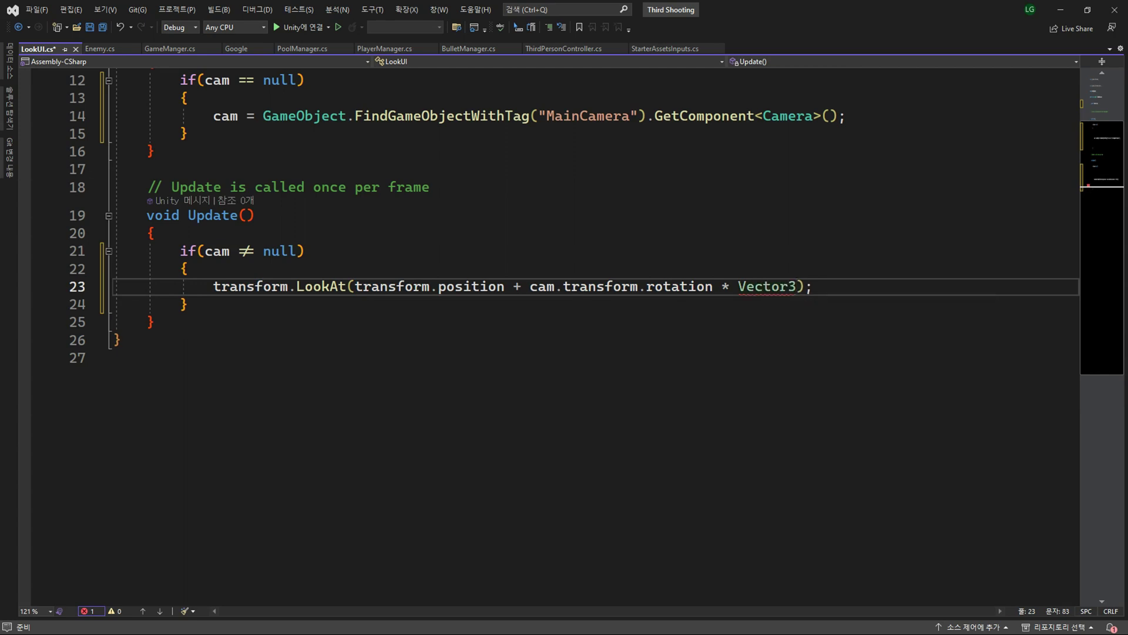
text(,)
key(Return)
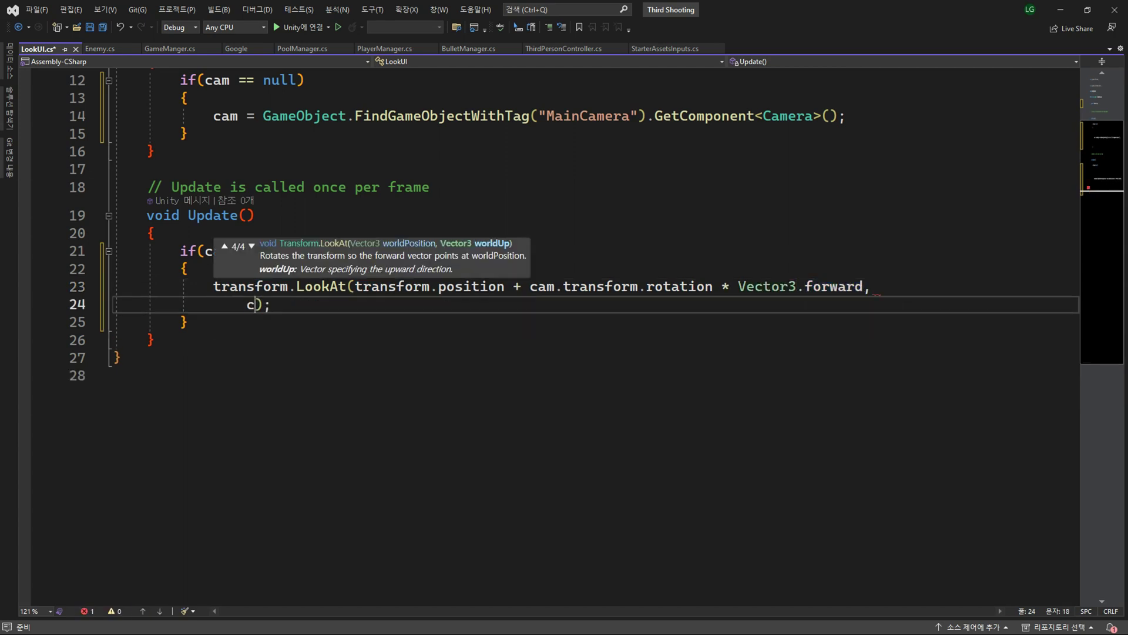
text(am.transform.rotation * )
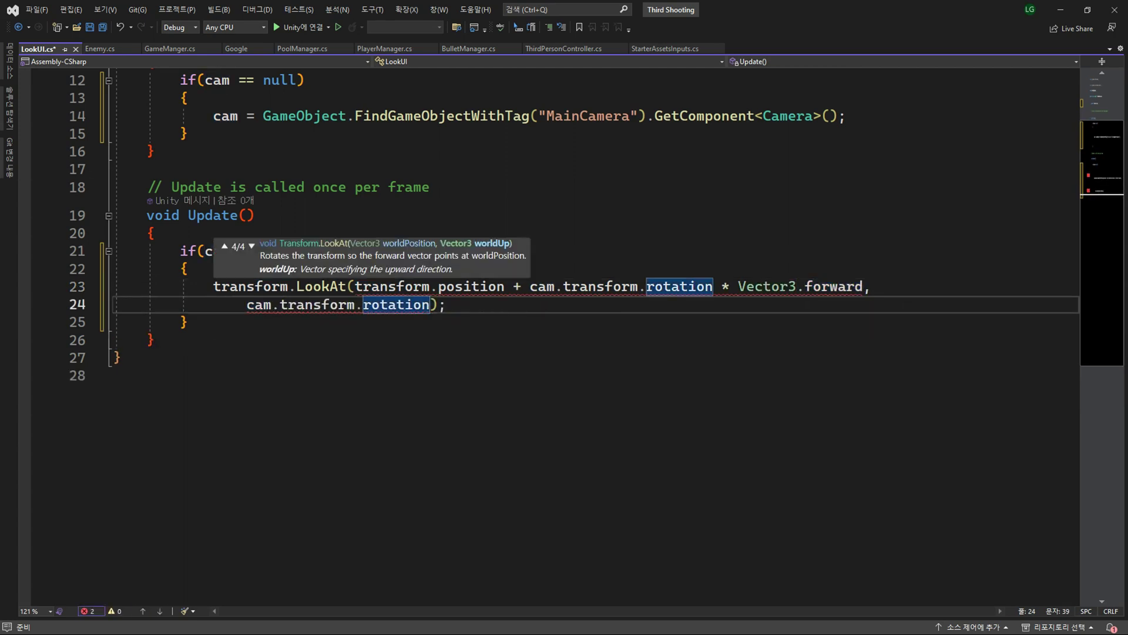
text(Ve)
key(Tab)
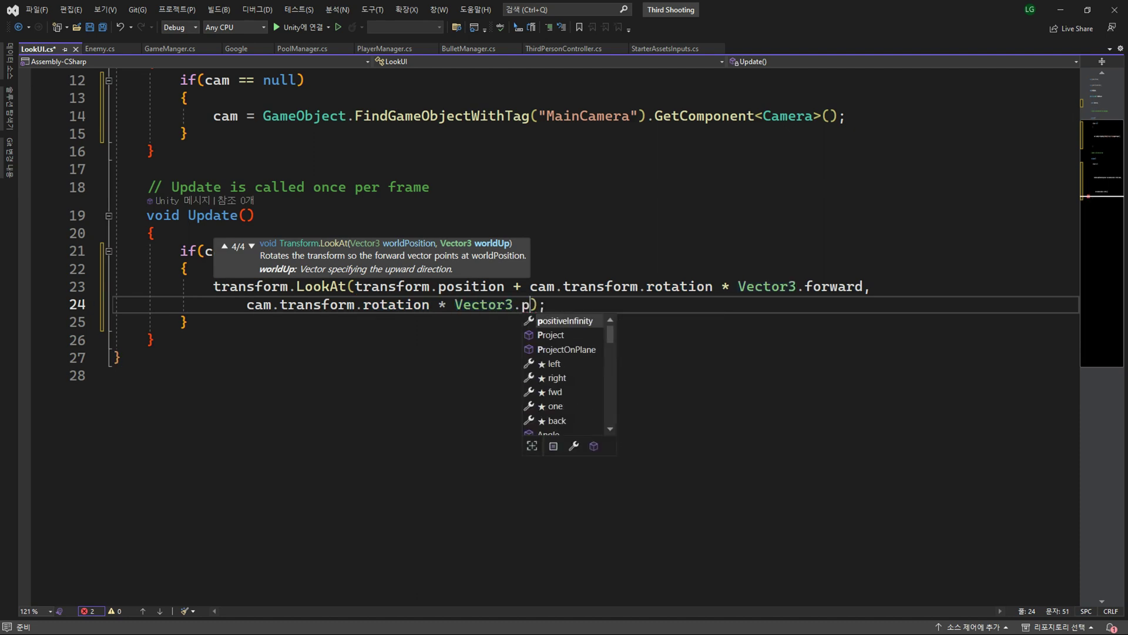
key(Delete)
key(End)
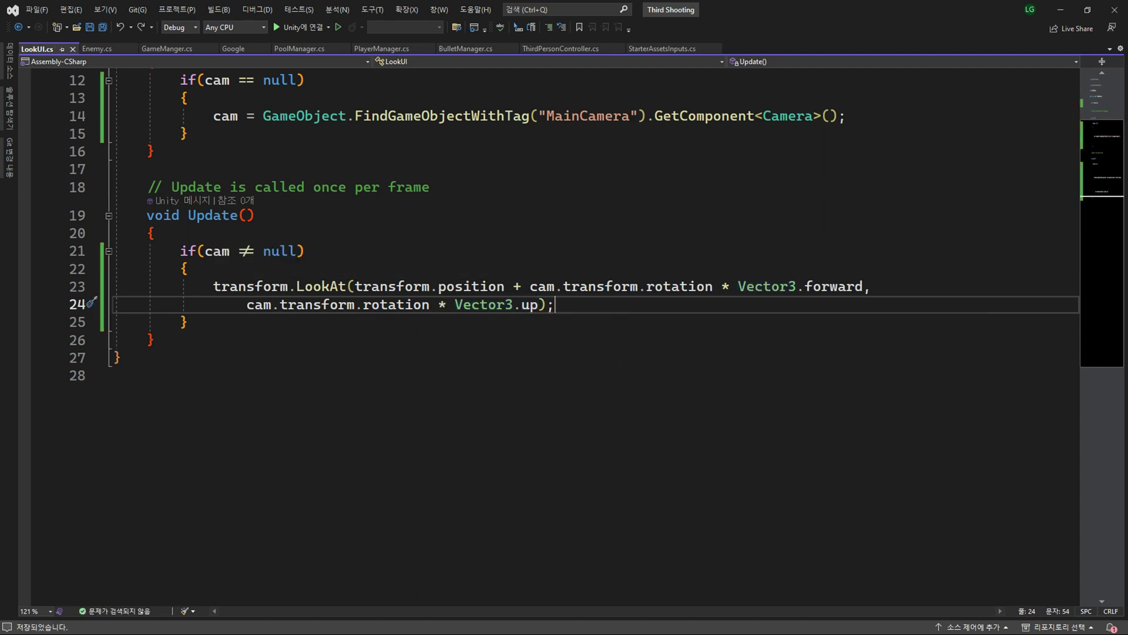
Add a [SerializeField] Slider HPBar field to Enemy.cs
click(97, 47)
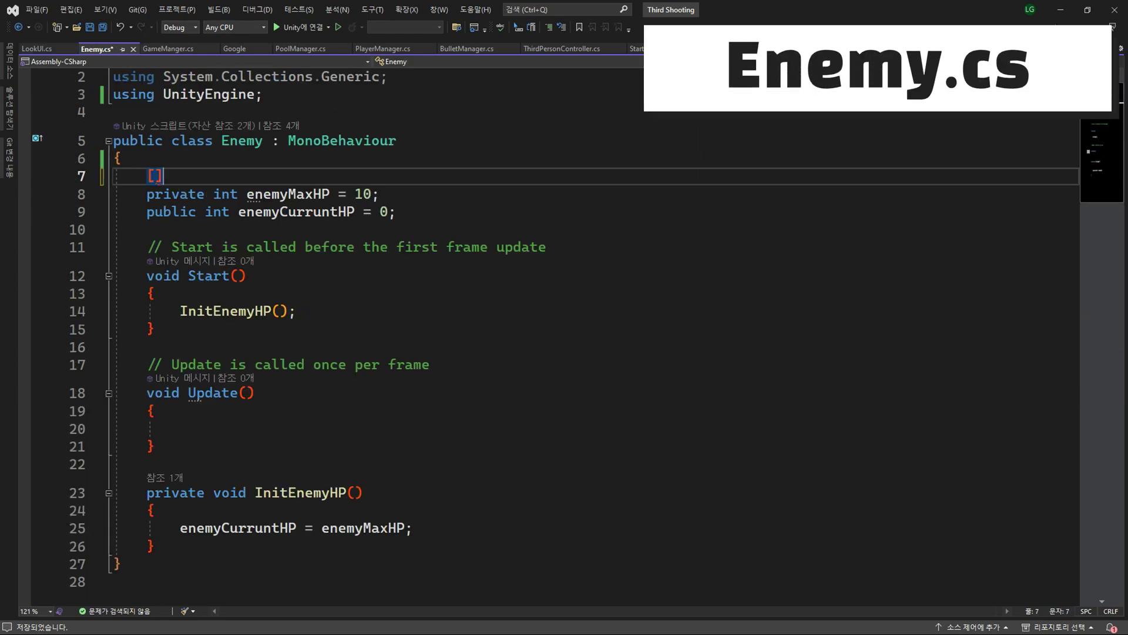
text(Se)
key(Tab)
key(End)
key(Return)
key(Return)
key(Up)
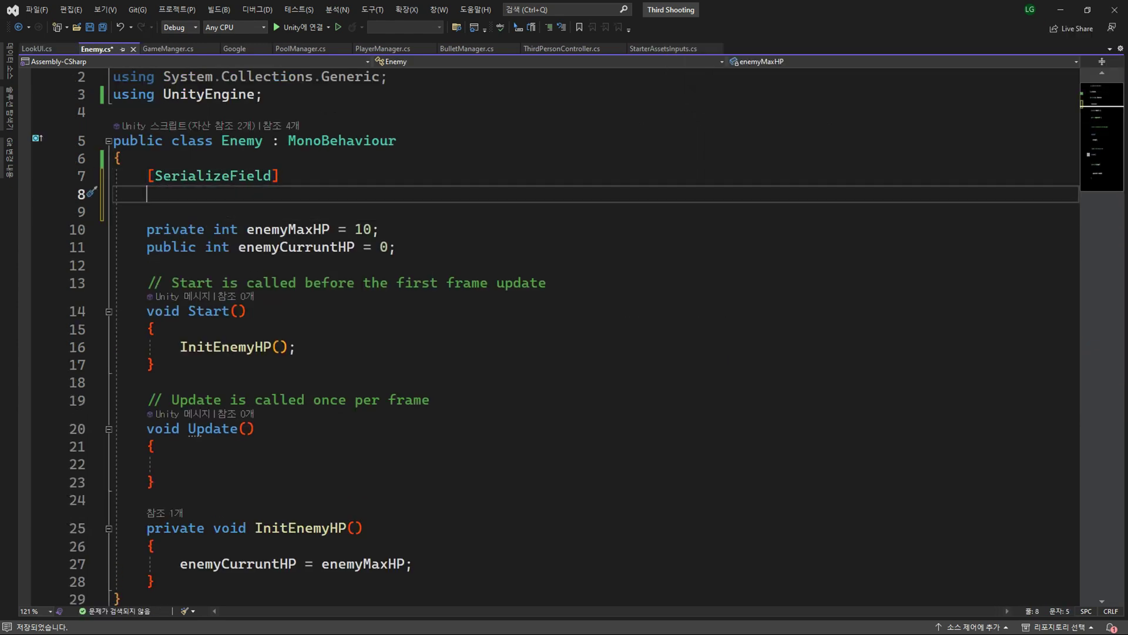
text(privateSli)
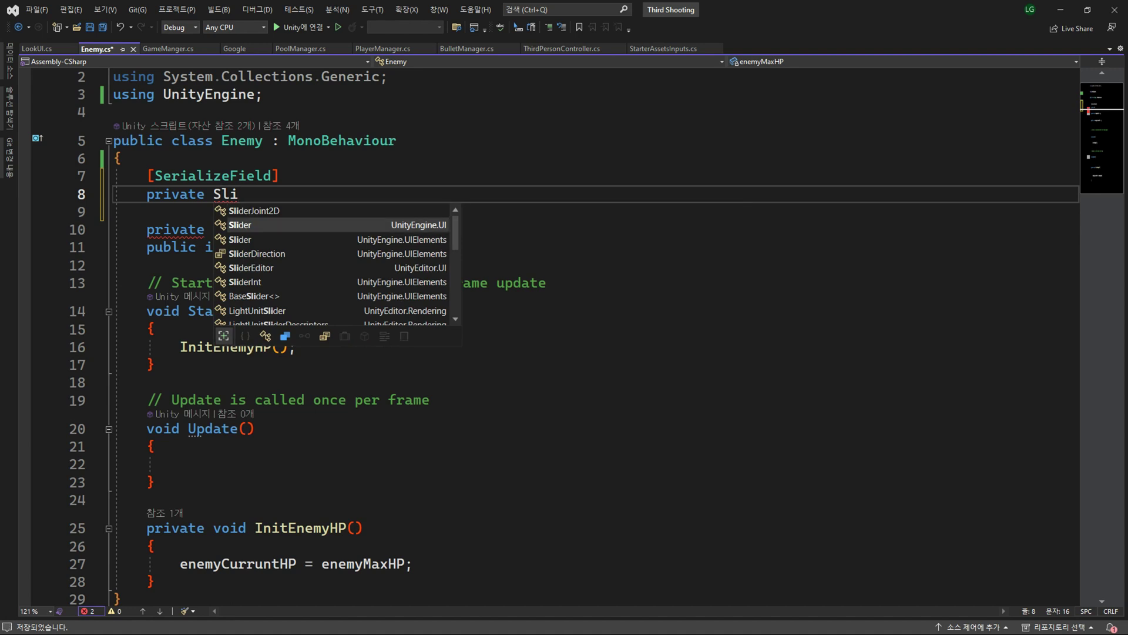
key(Tab)
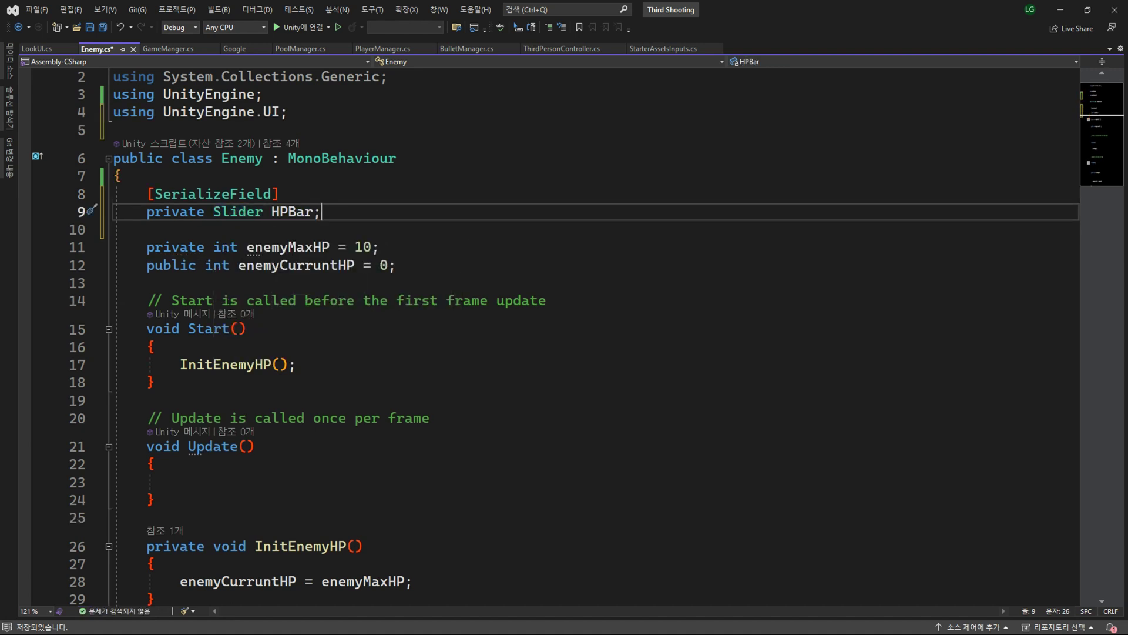
Change enemyMaxHP and enemyCurruntHP from int to float
key(Down)
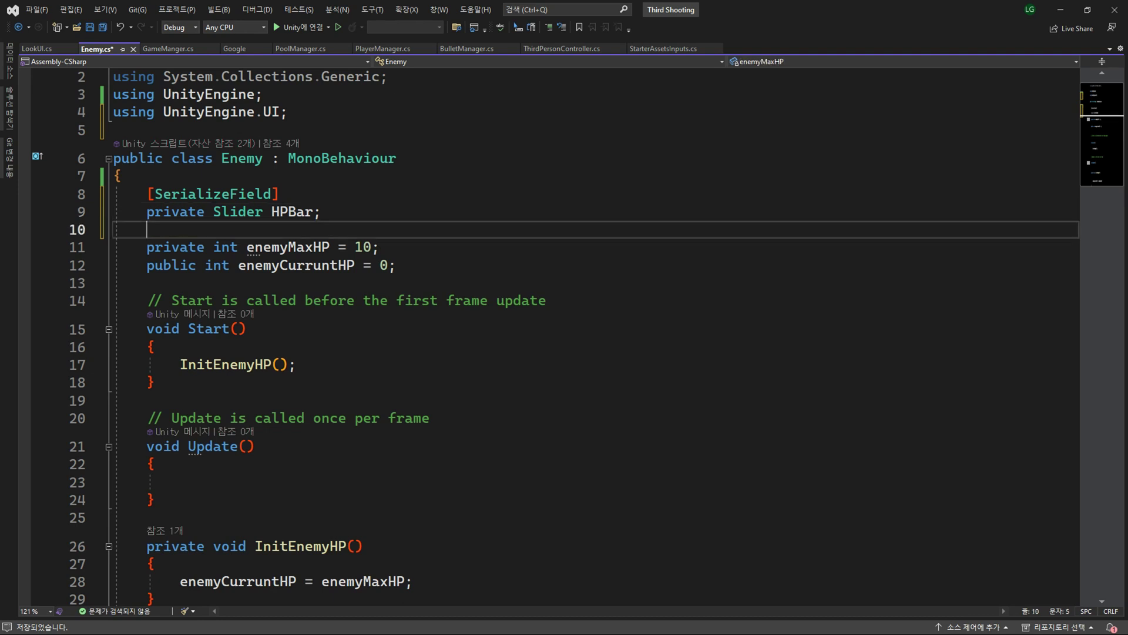
key(Down)
text(float)
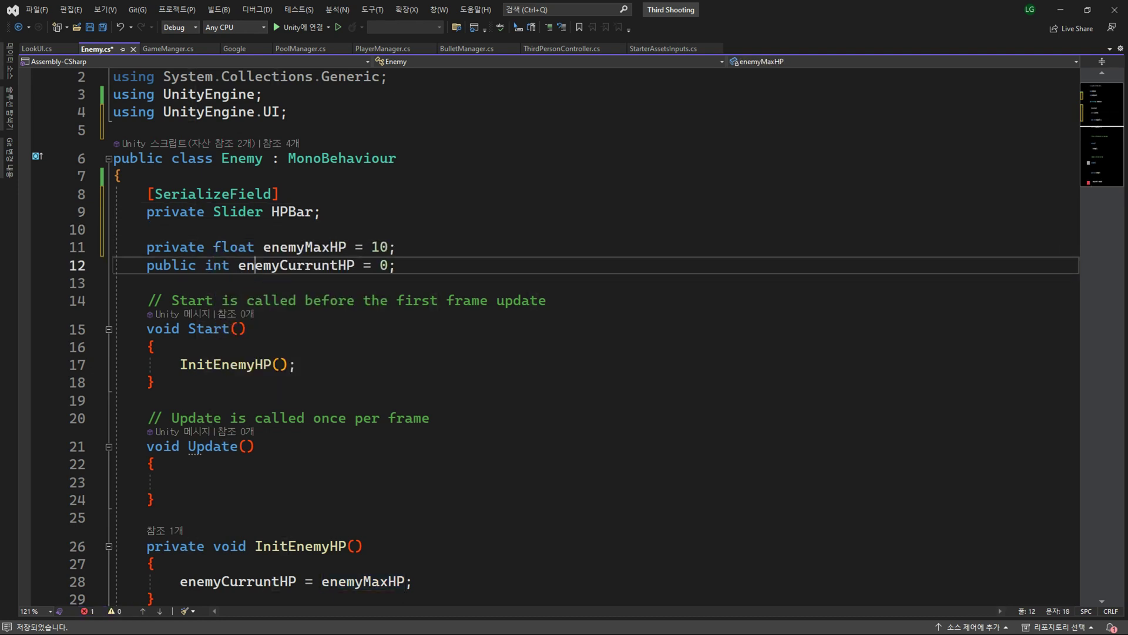
double_click(217, 265)
text(float)
In Update, write HPBar.value = enemyCurruntHP / enemyMaxHP; and return to Unity
scroll(303, 215, down, 5)
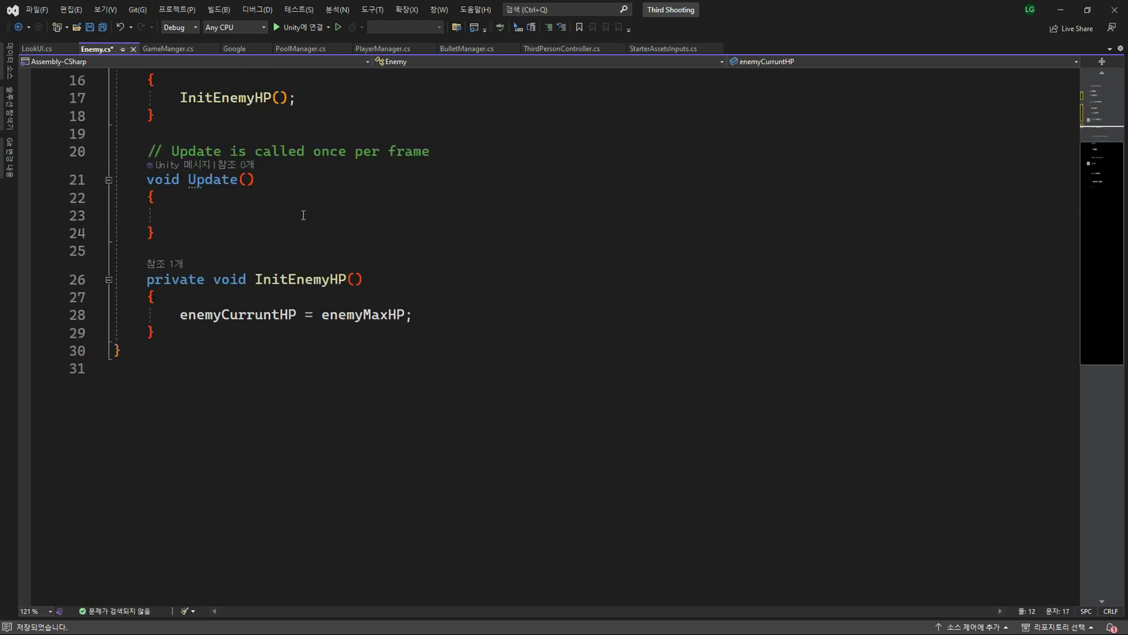
text(HP)
key(Tab)
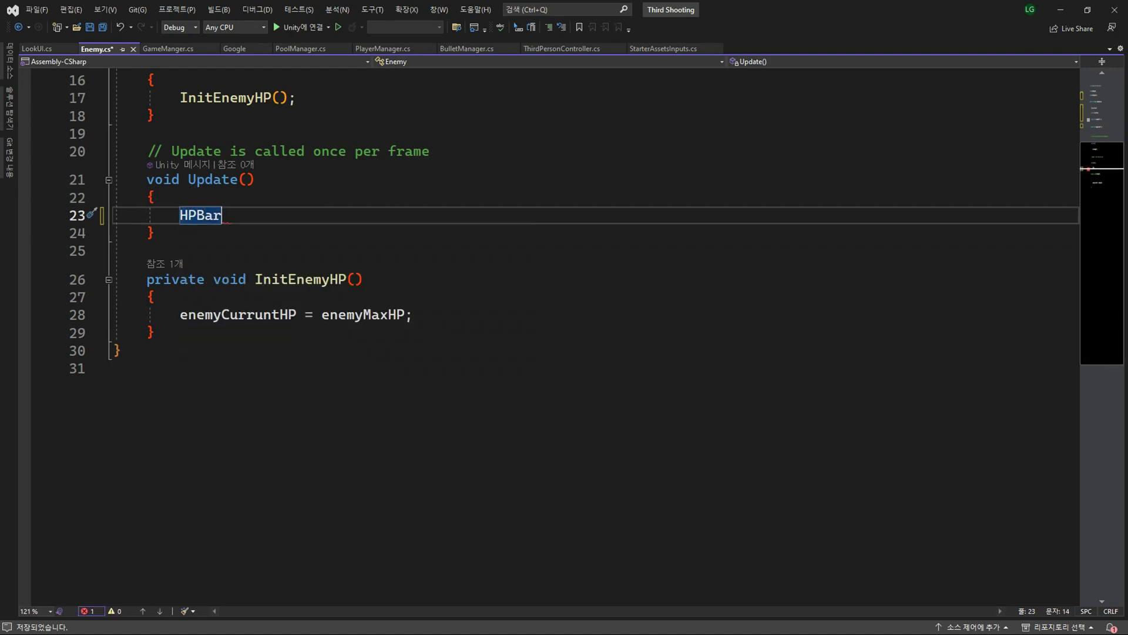
text(.value = en)
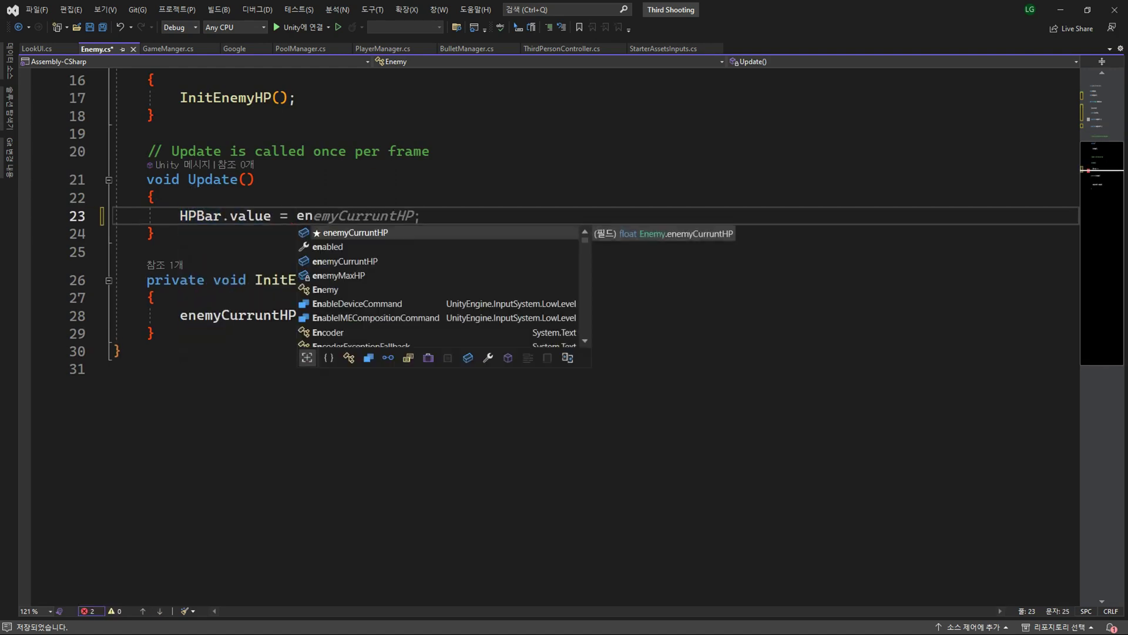
key(Tab)
text(enemy)
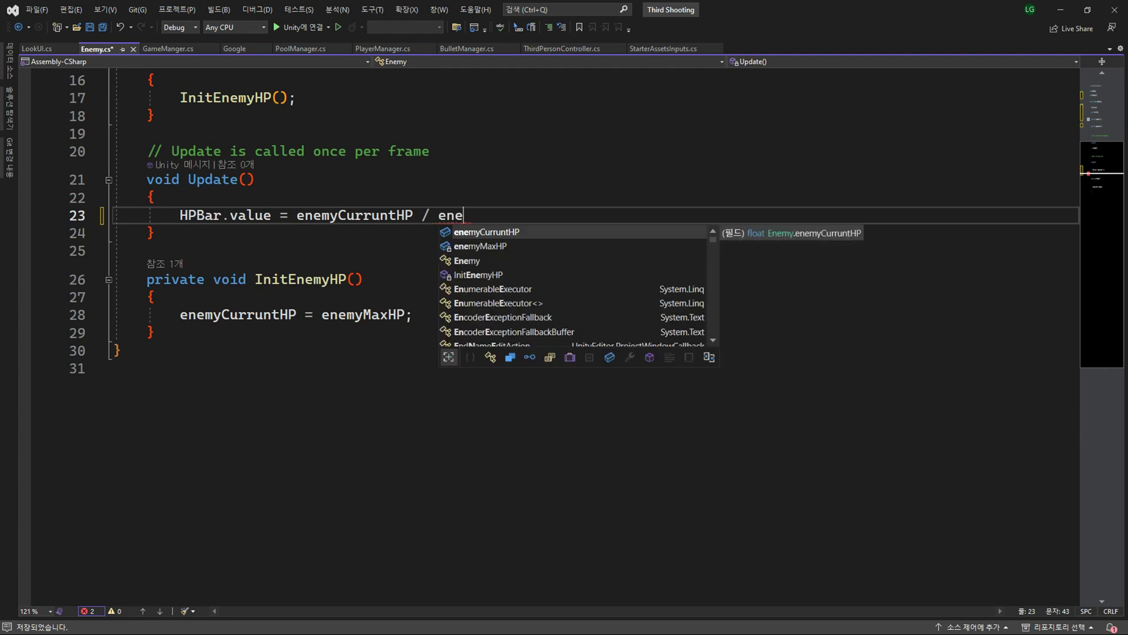
text(M)
key(Tab)
text(;)
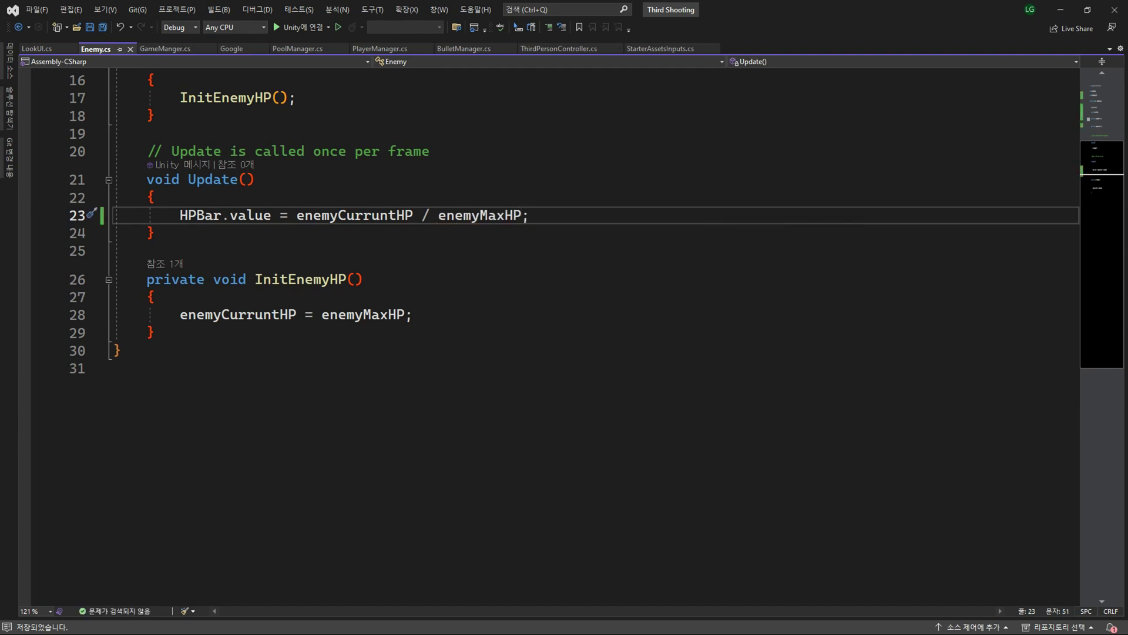
key(alt+Tab)
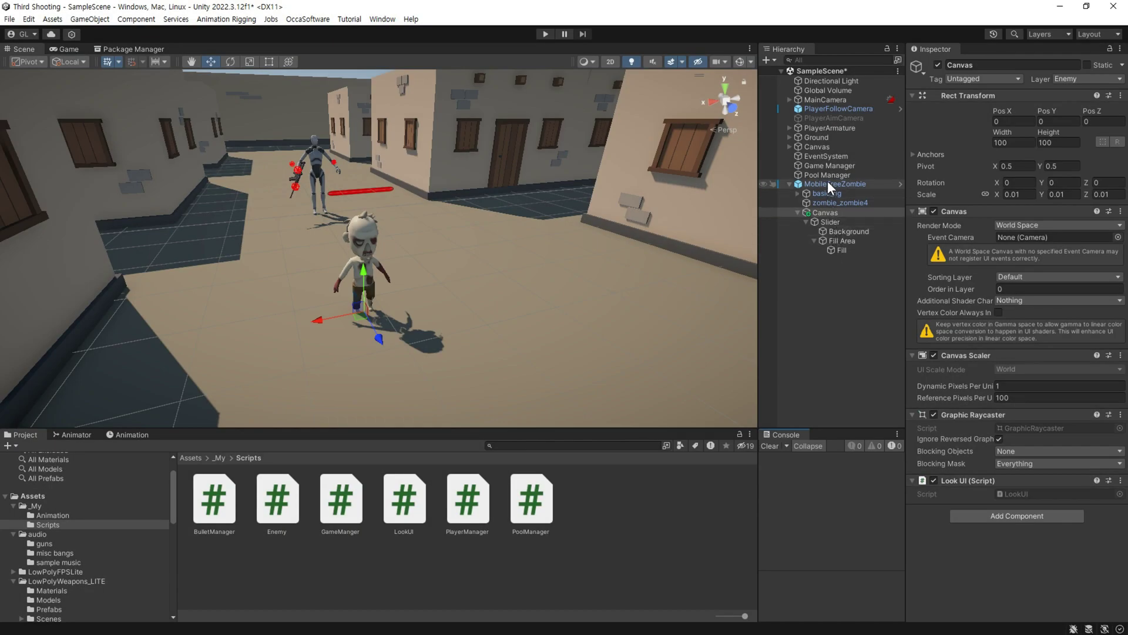
Assign the Slider to MobileFreeZombie's HP Bar, then play-test shooting it down to 4 HP
click(828, 184)
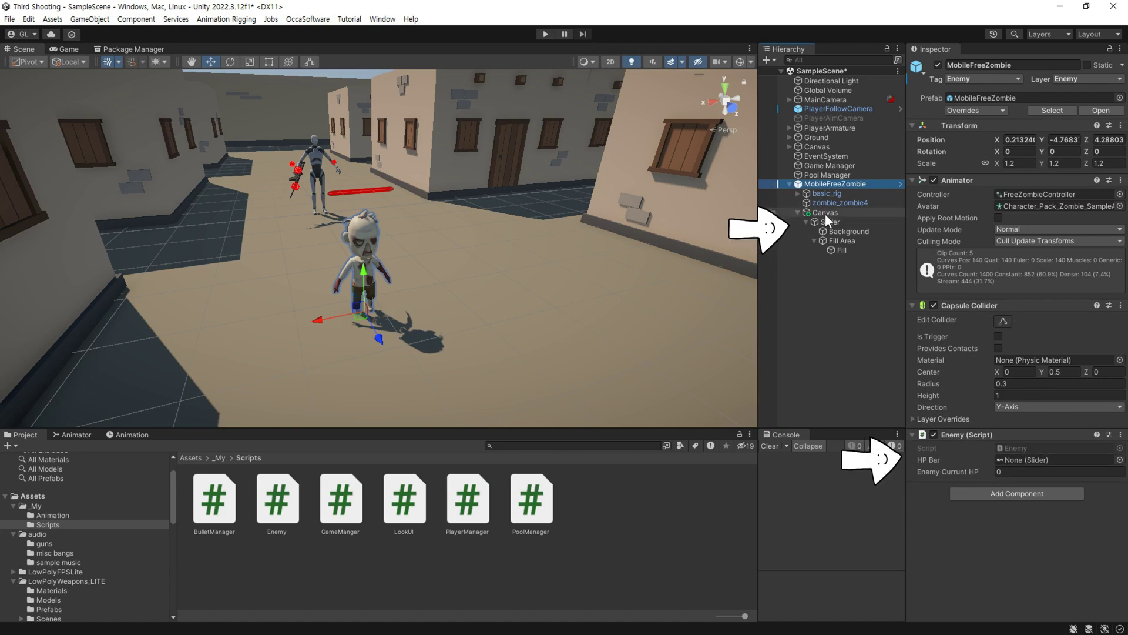
drag(829, 222, 1023, 460)
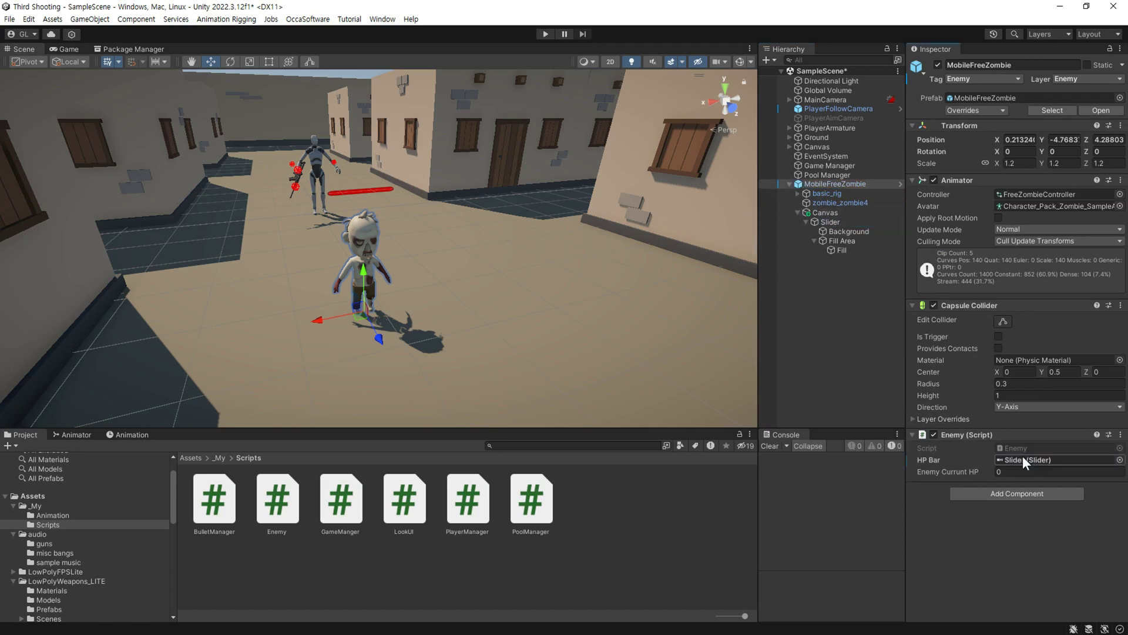
key(ctrl+p)
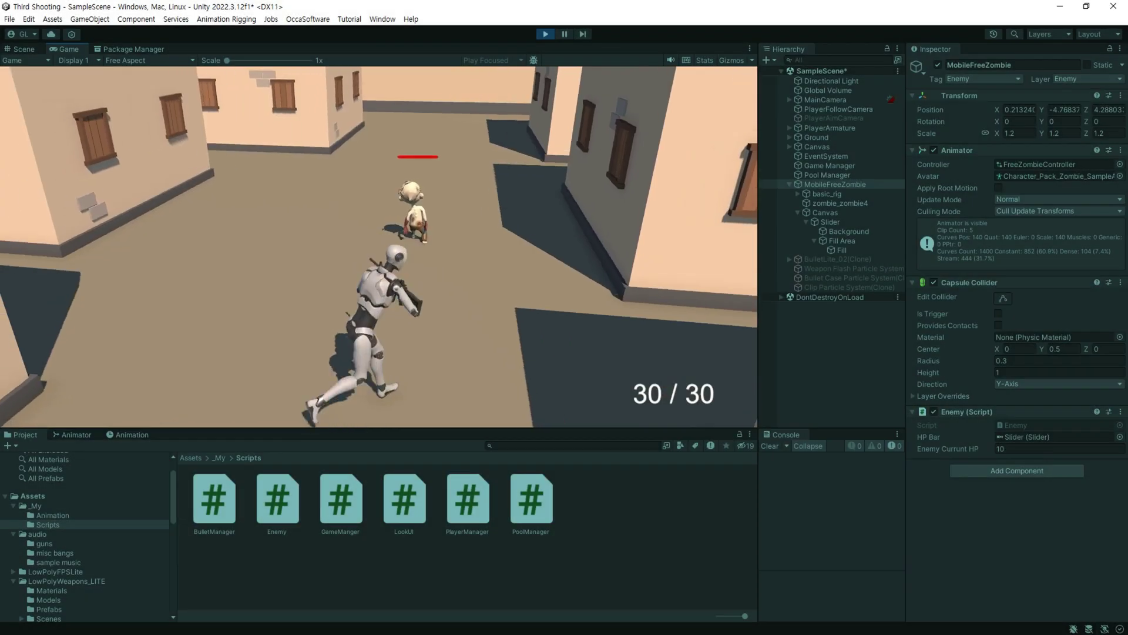
right_drag(379, 247, 378, 247)
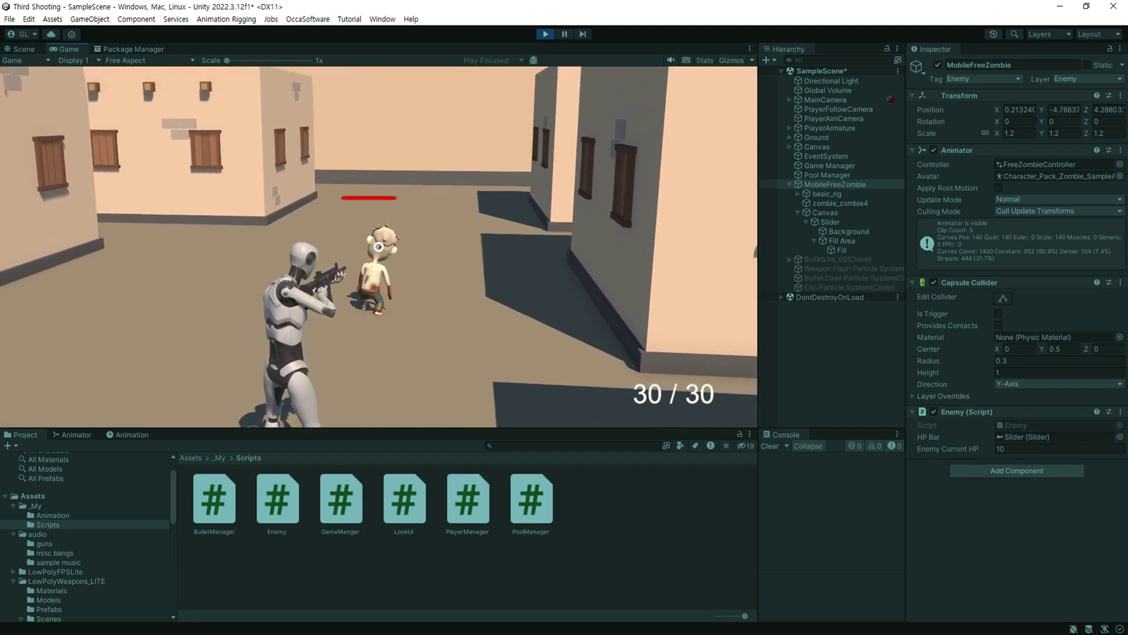
click(379, 247)
click(379, 247)
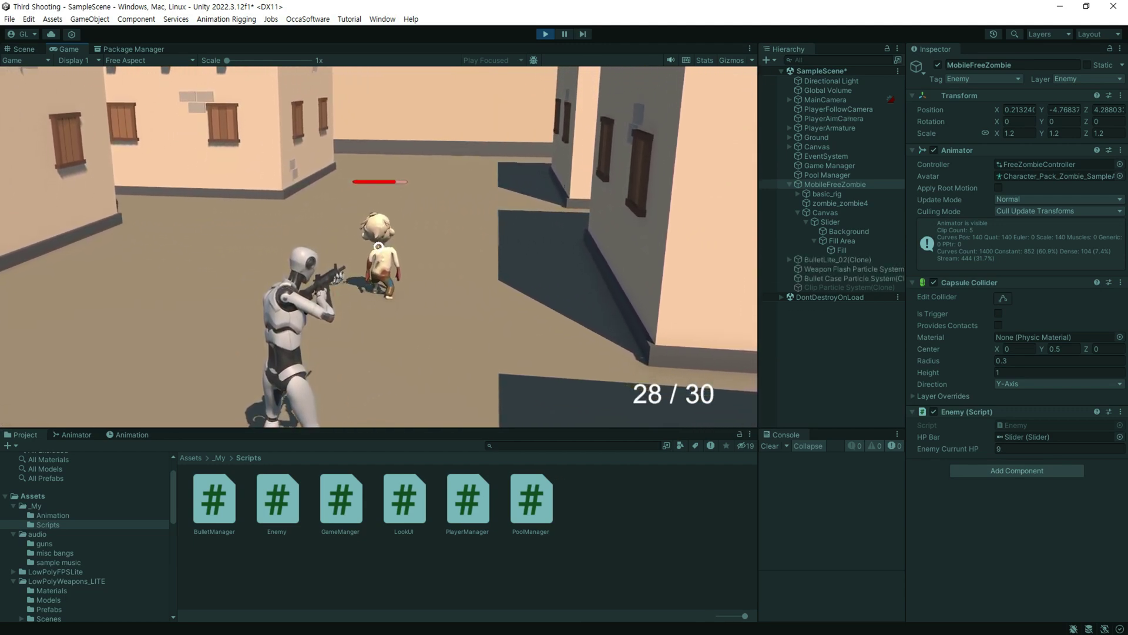
click(379, 247)
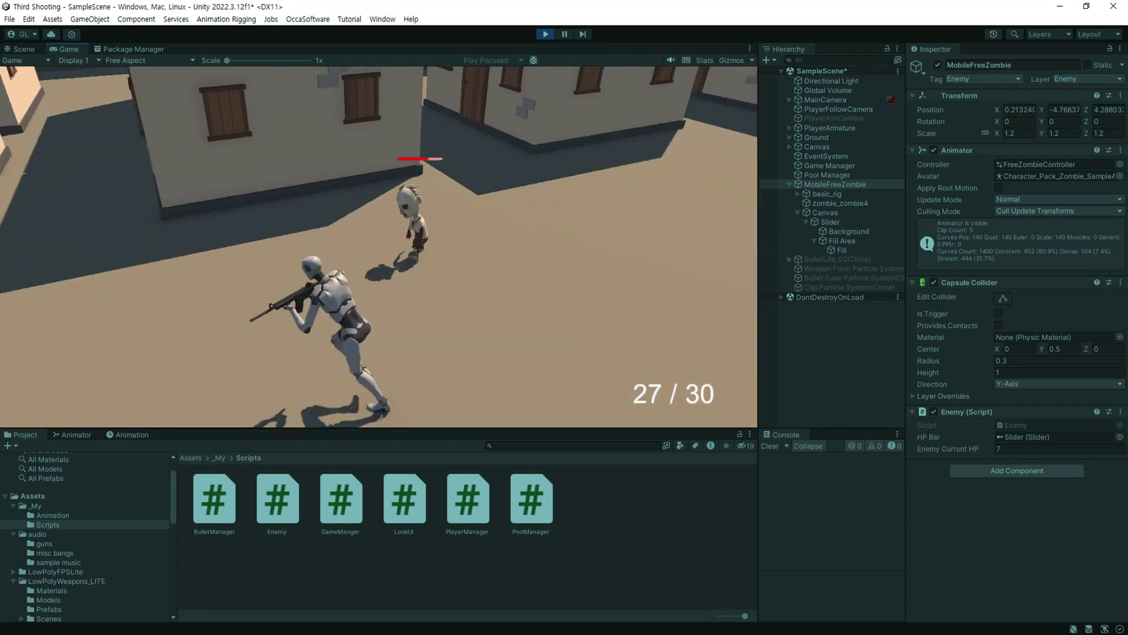
key(w)
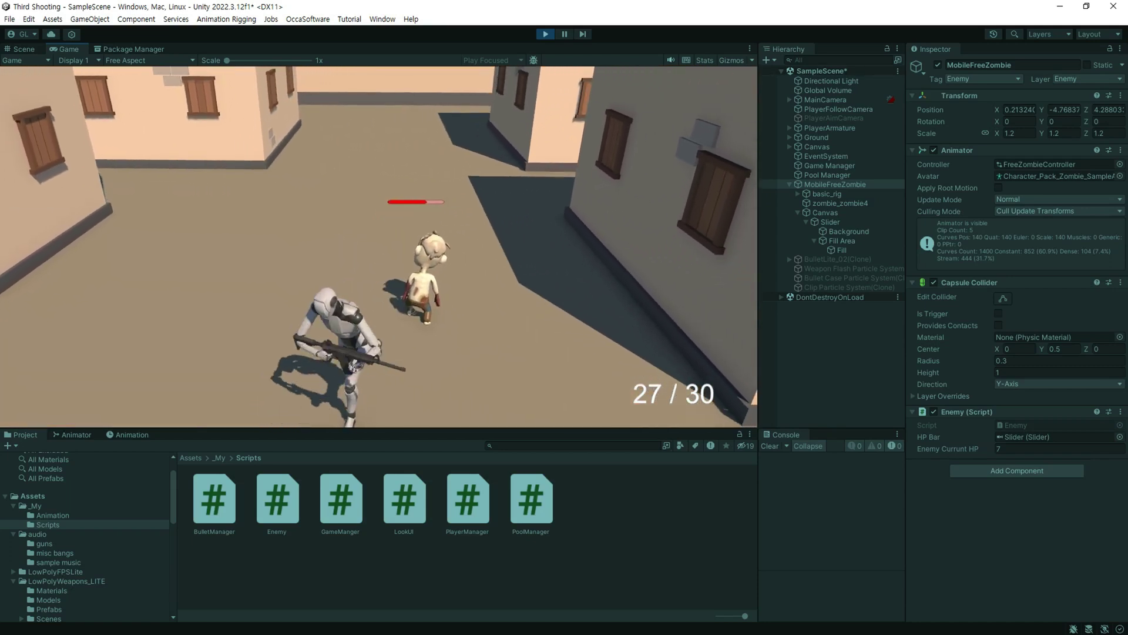
click(378, 247)
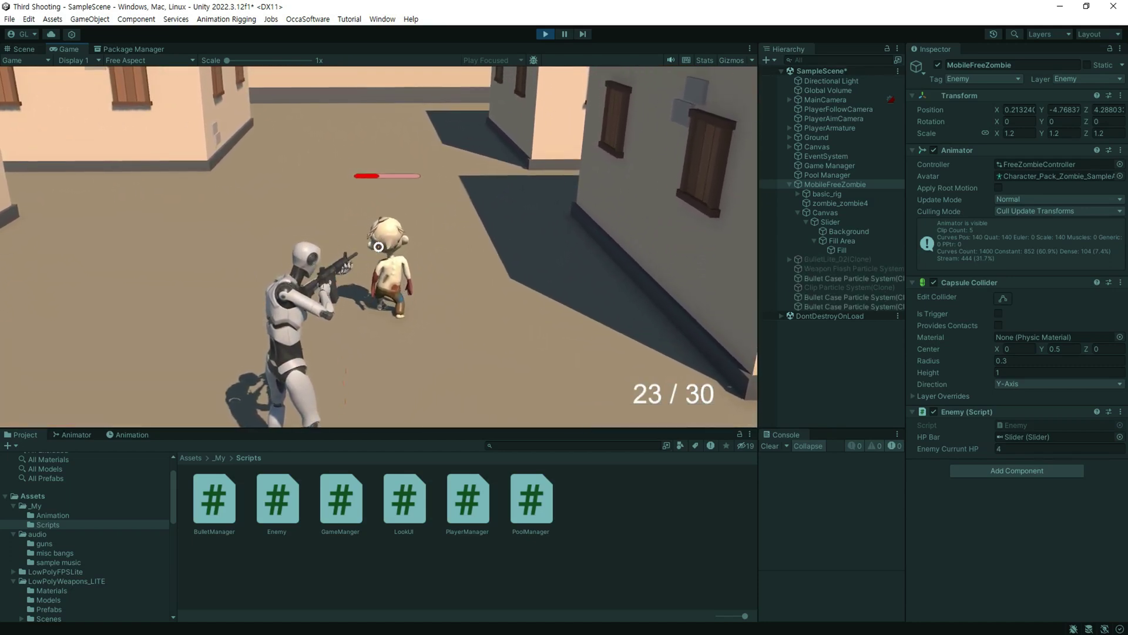
click(378, 247)
key(ctrl+p)
Add Ground to the Camera Collision Filter of PlayerFollowCamera and PlayerAimCamera
click(834, 118)
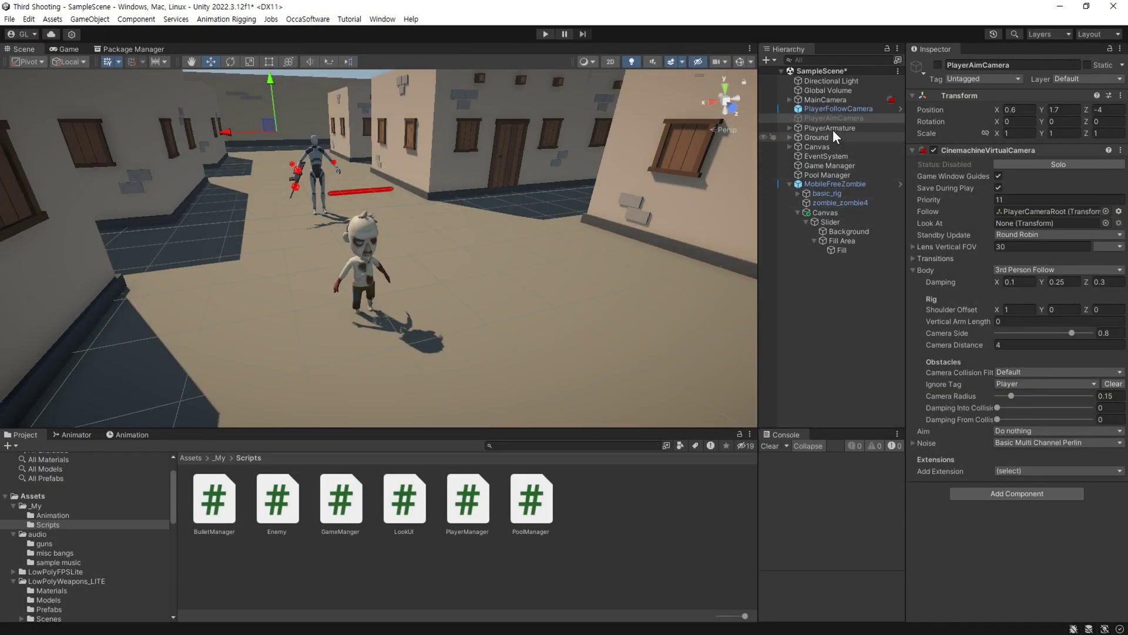
click(838, 110)
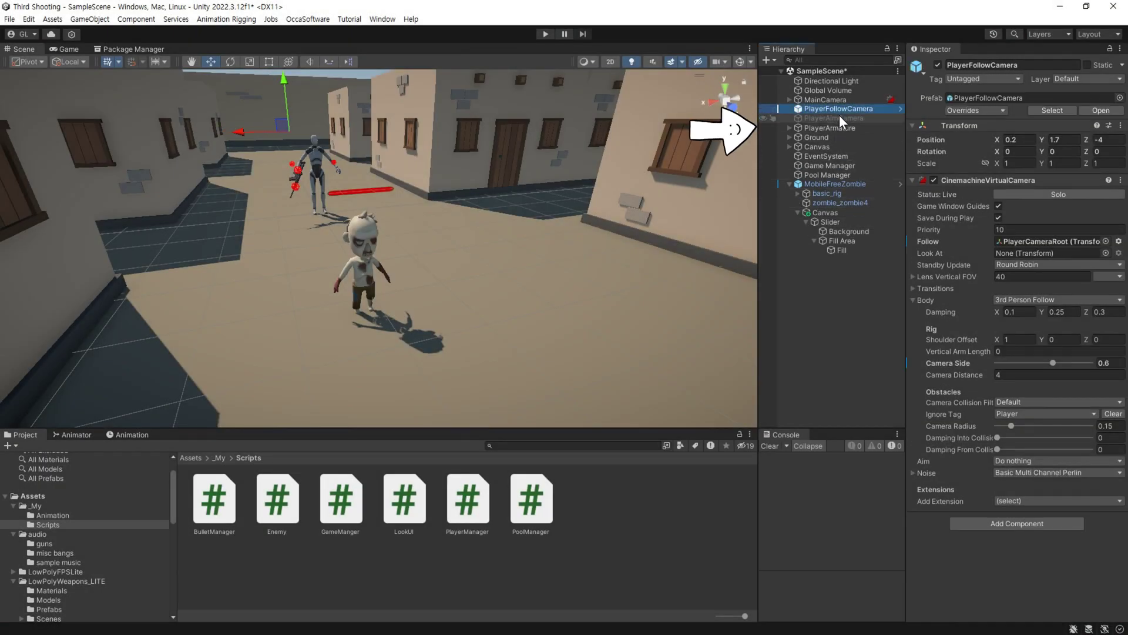
ctrl+click(840, 117)
click(1021, 360)
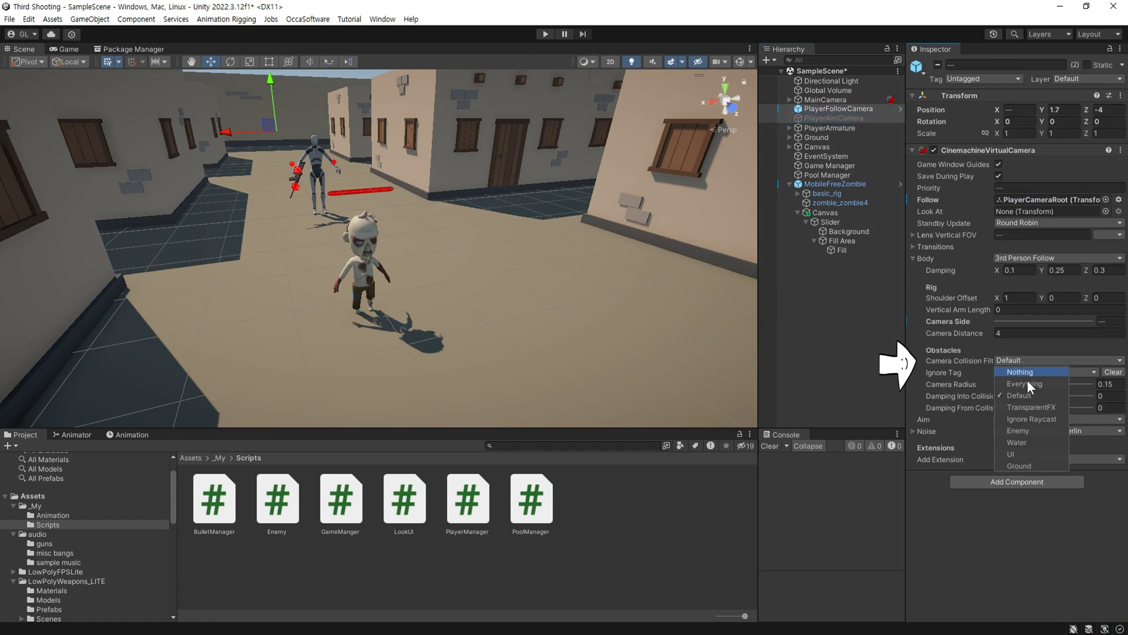
click(1029, 465)
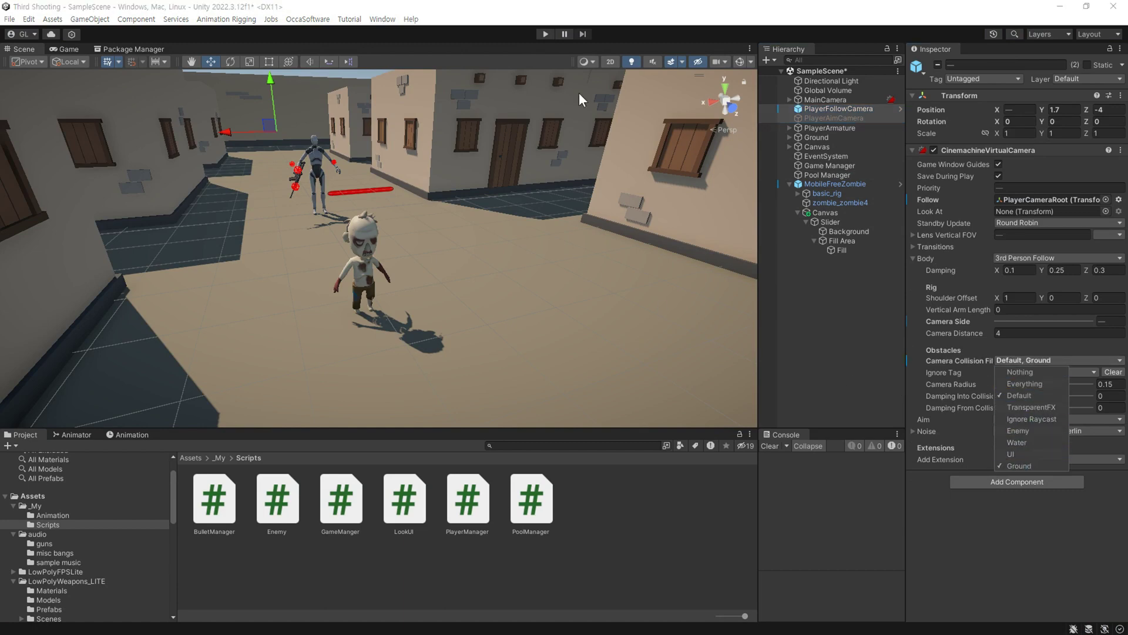
Play-test aiming, shooting and reloading until the zombie's HP drops to 7
click(547, 34)
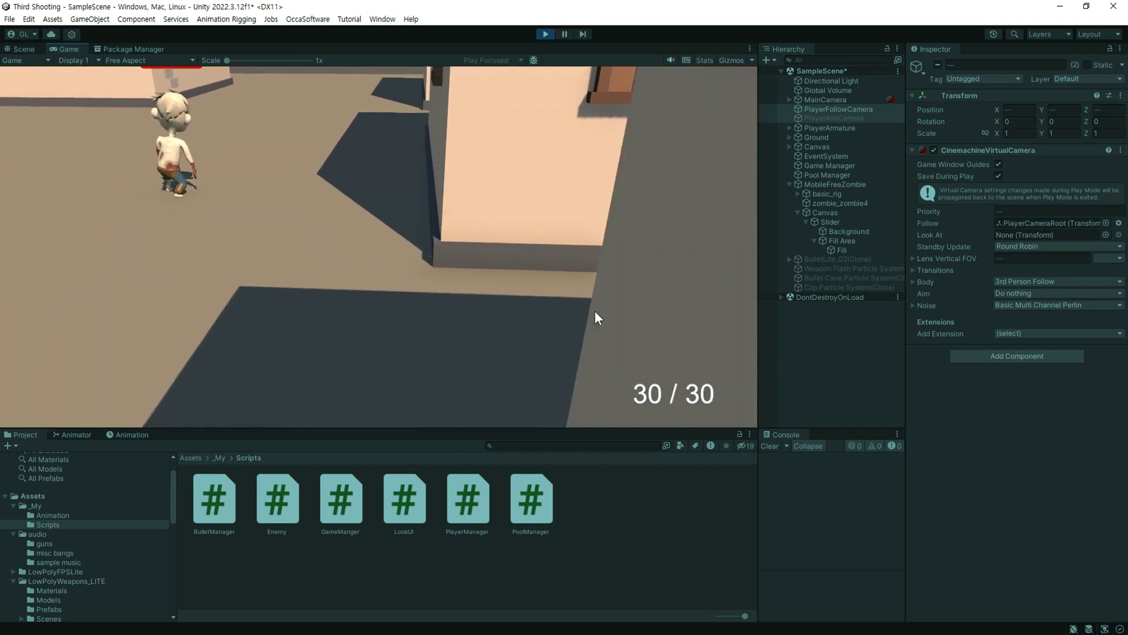
right_click(661, 315)
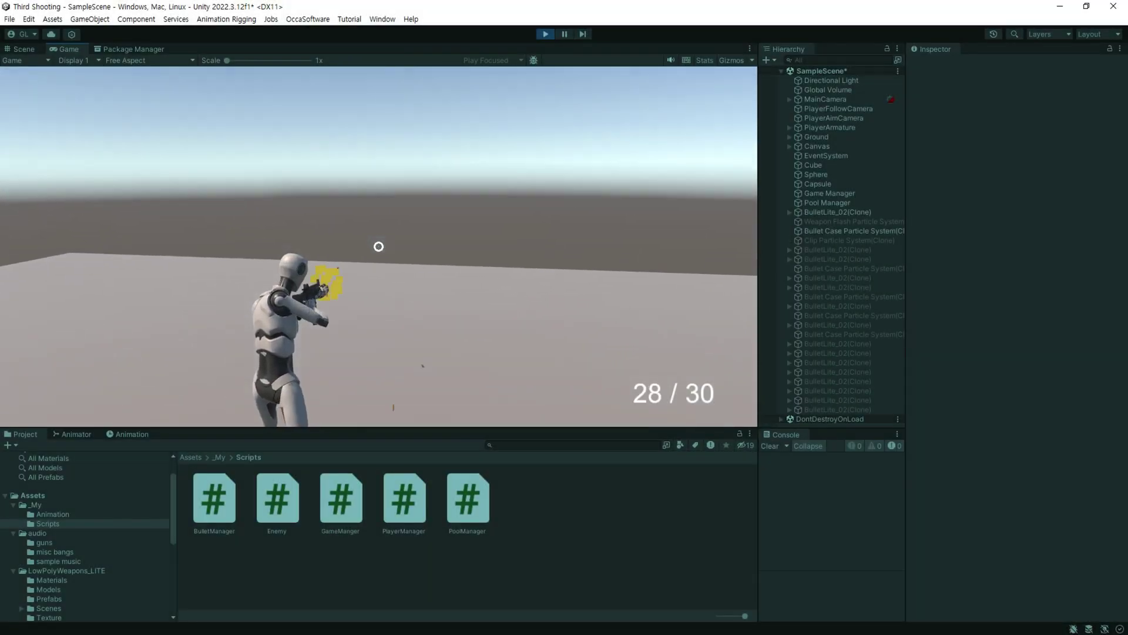
drag(379, 247, 379, 246)
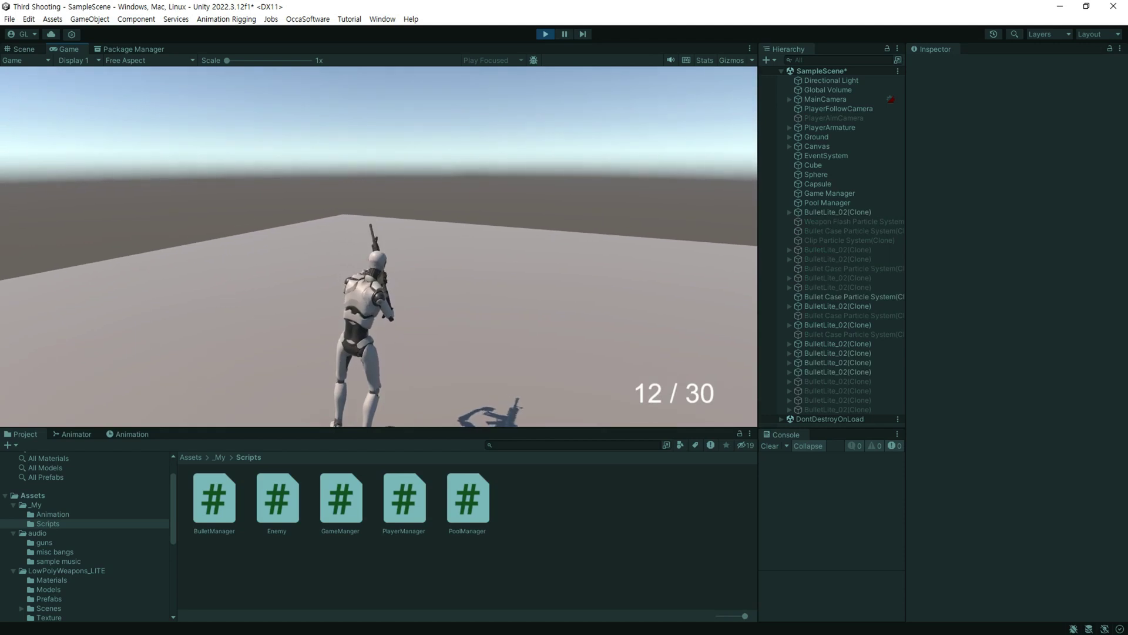
key(r)
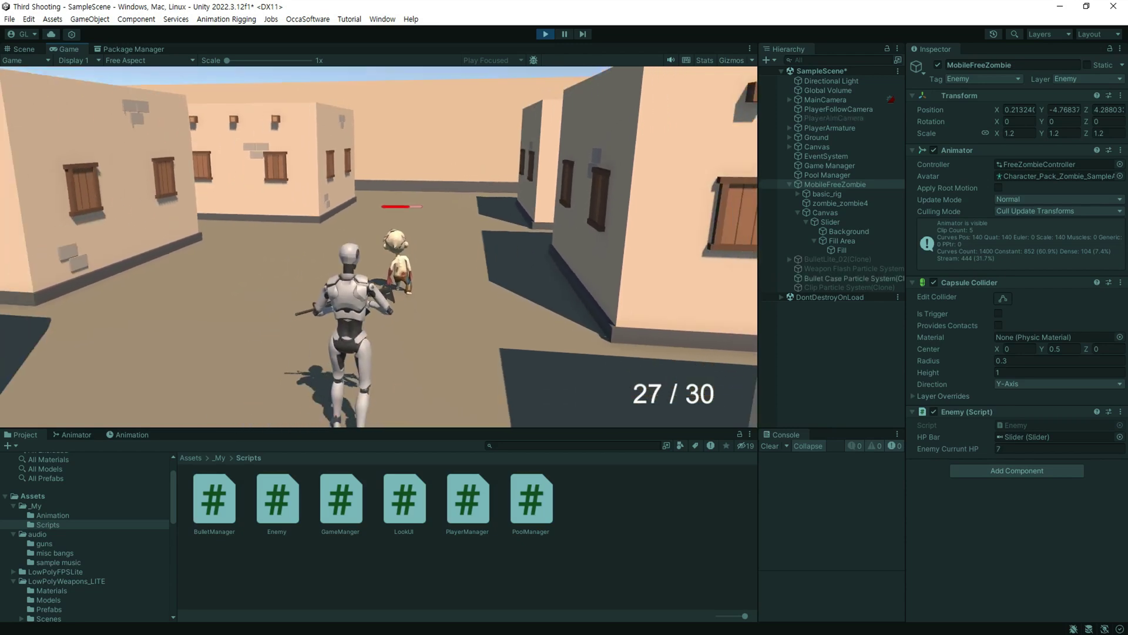
key(w)
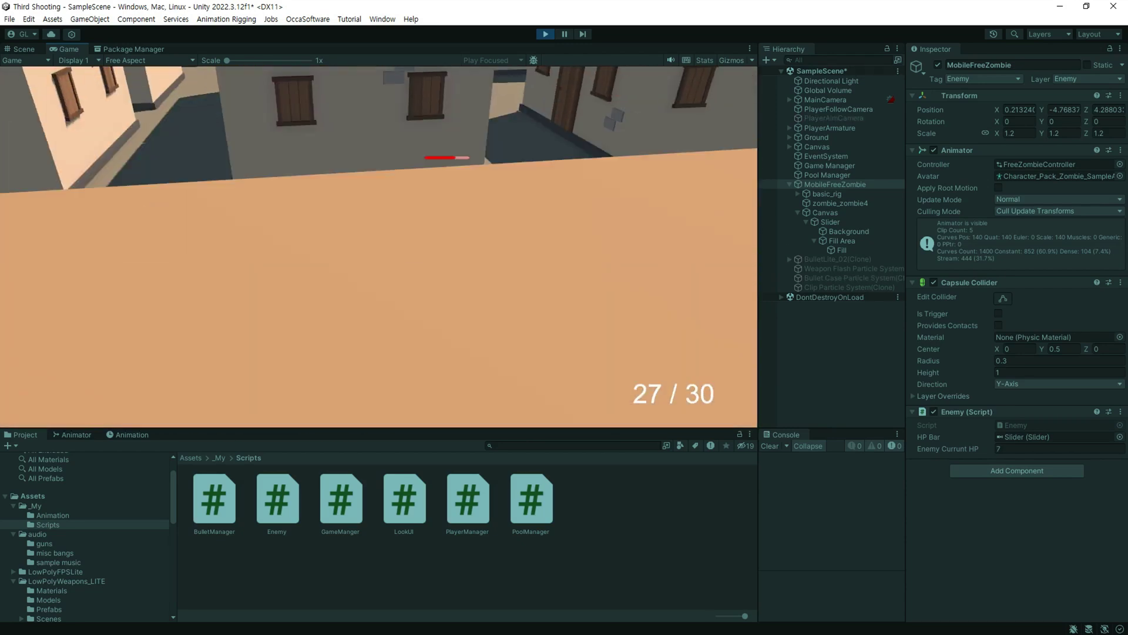
key(w)
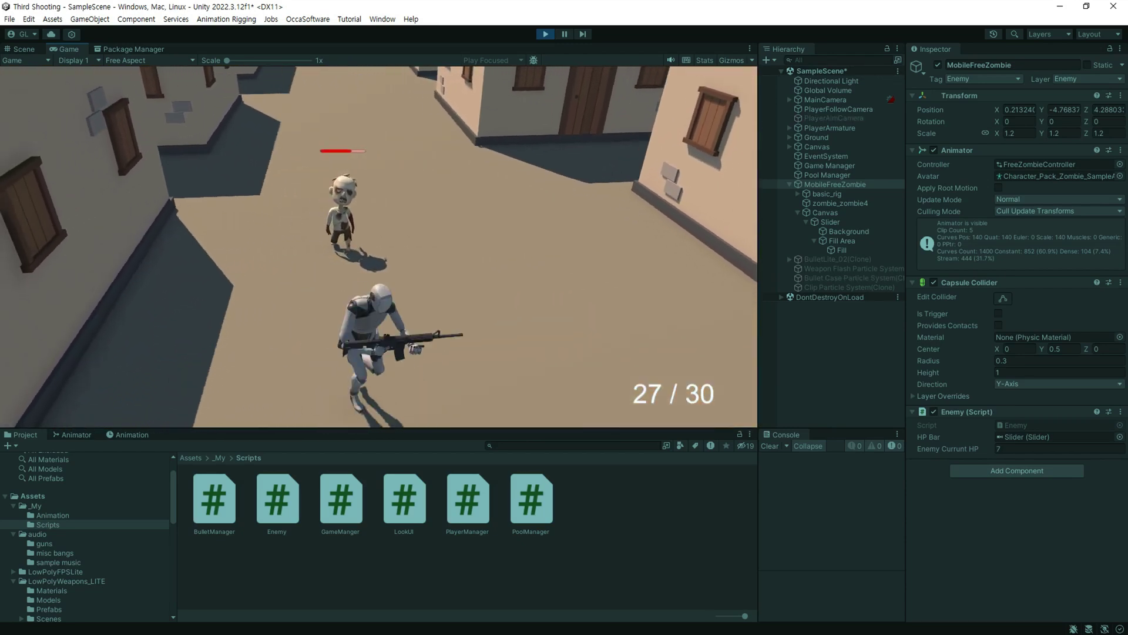